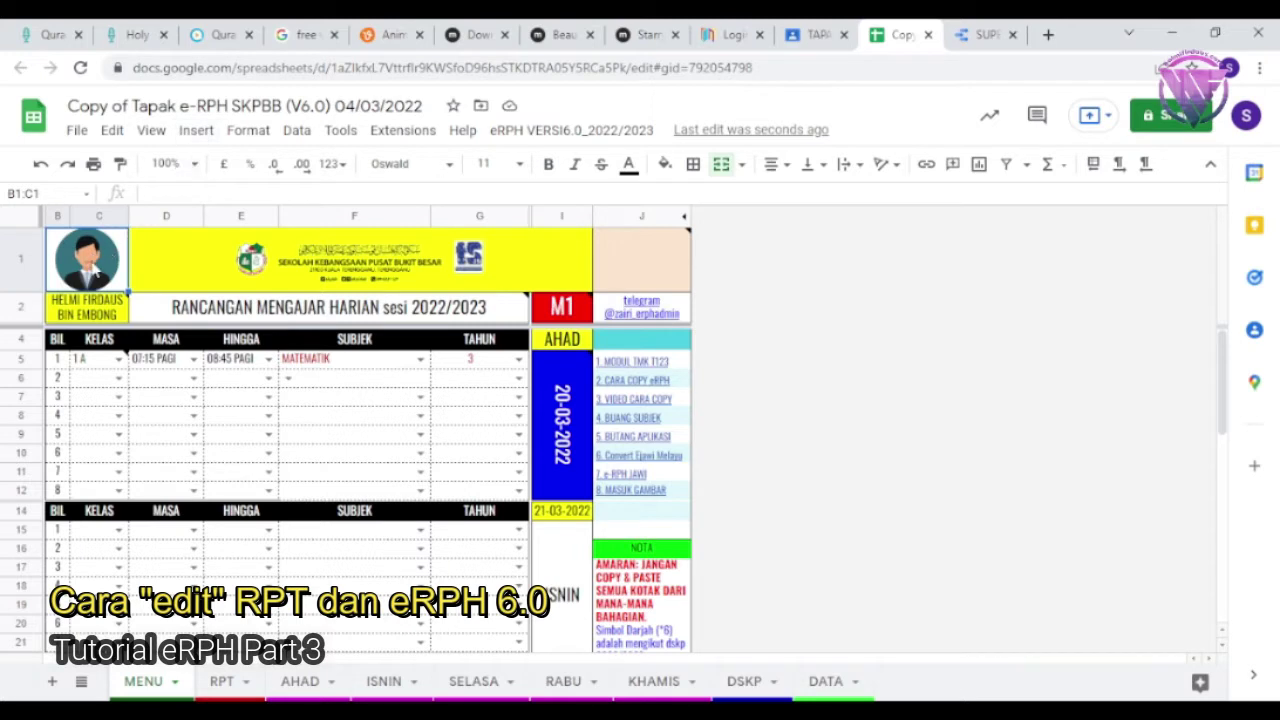
- Review the options for inserting an image for the profile picture and the text of the teacher-name cell on the MENU sheet
left_click(197, 131)
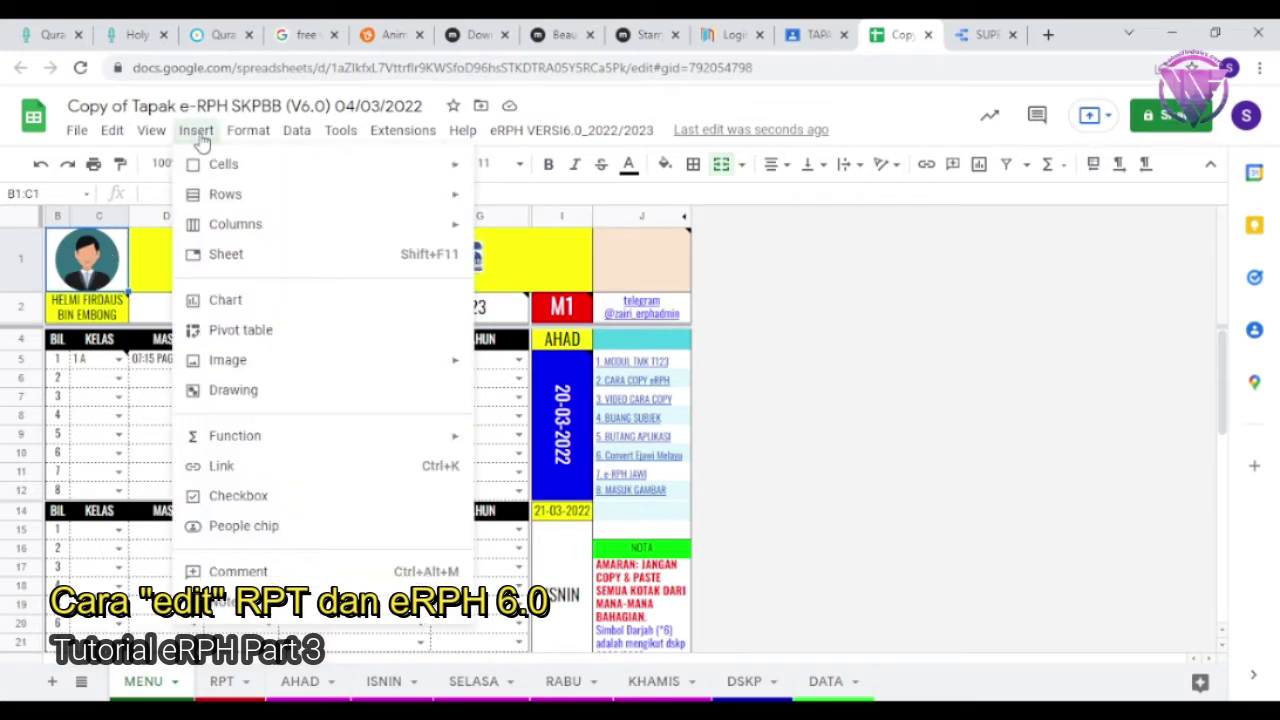
mouse_move(334, 371)
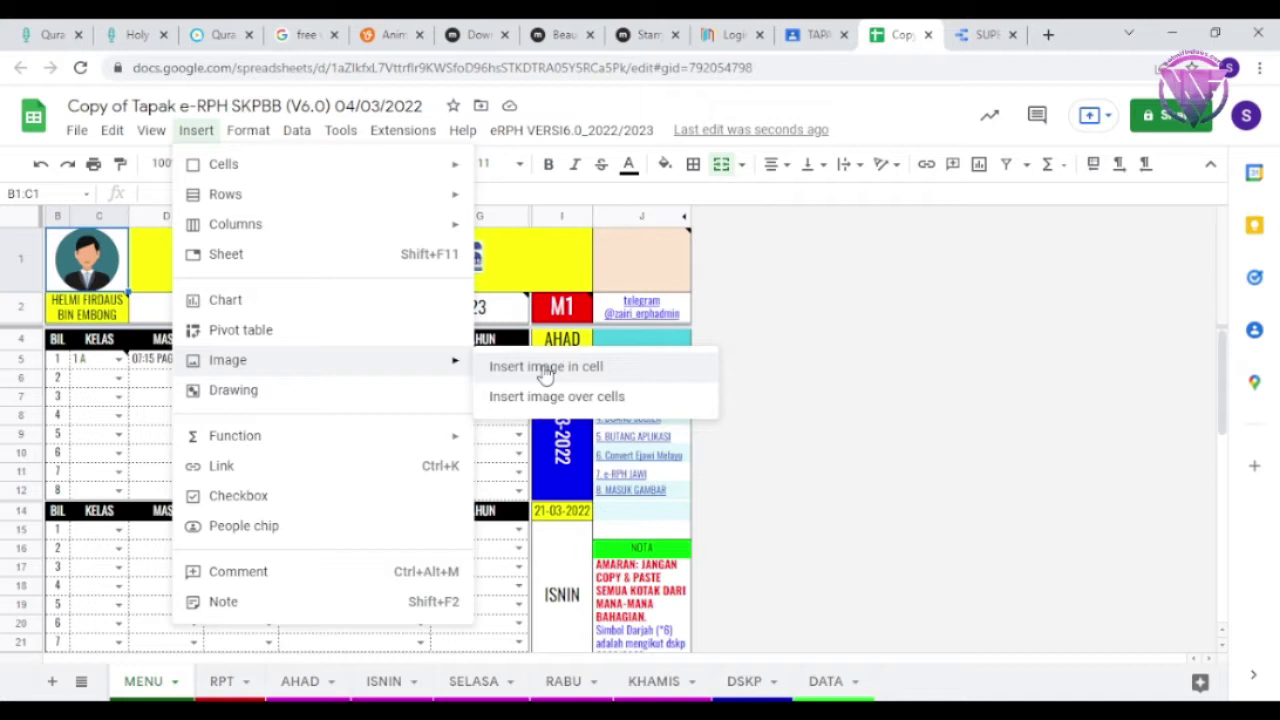
left_click(85, 312)
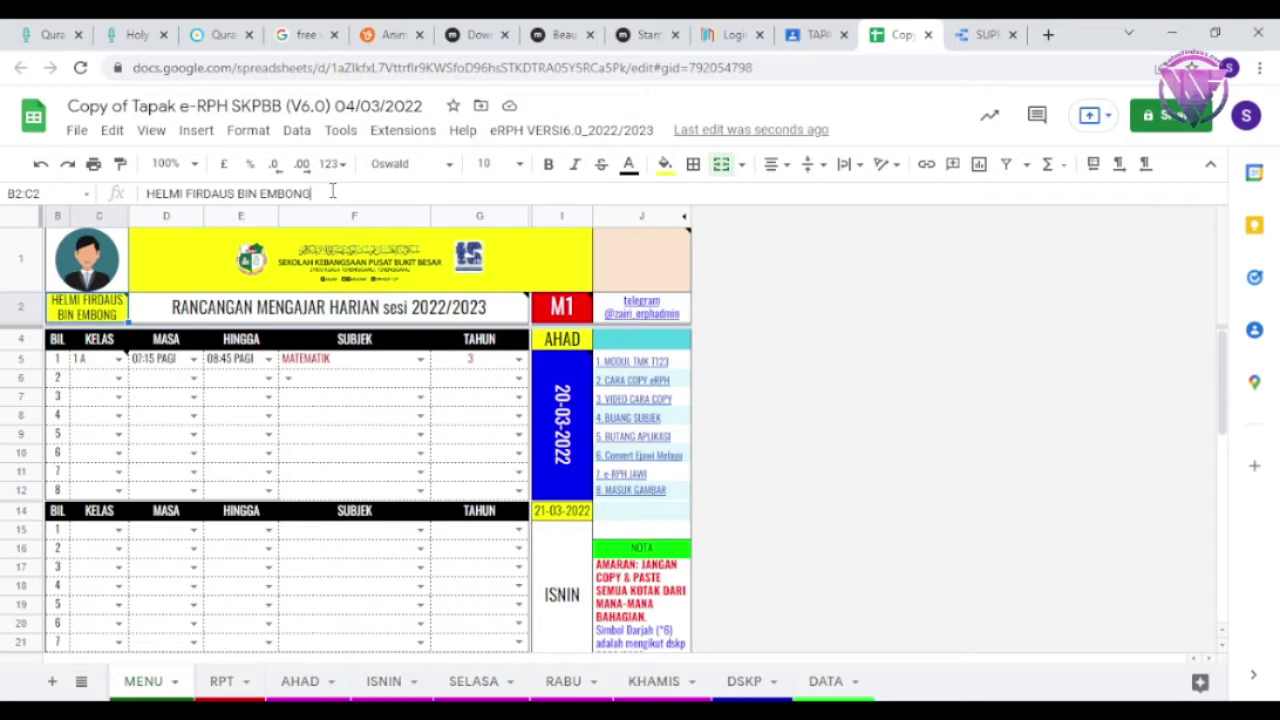
left_click_drag(333, 191, 148, 193)
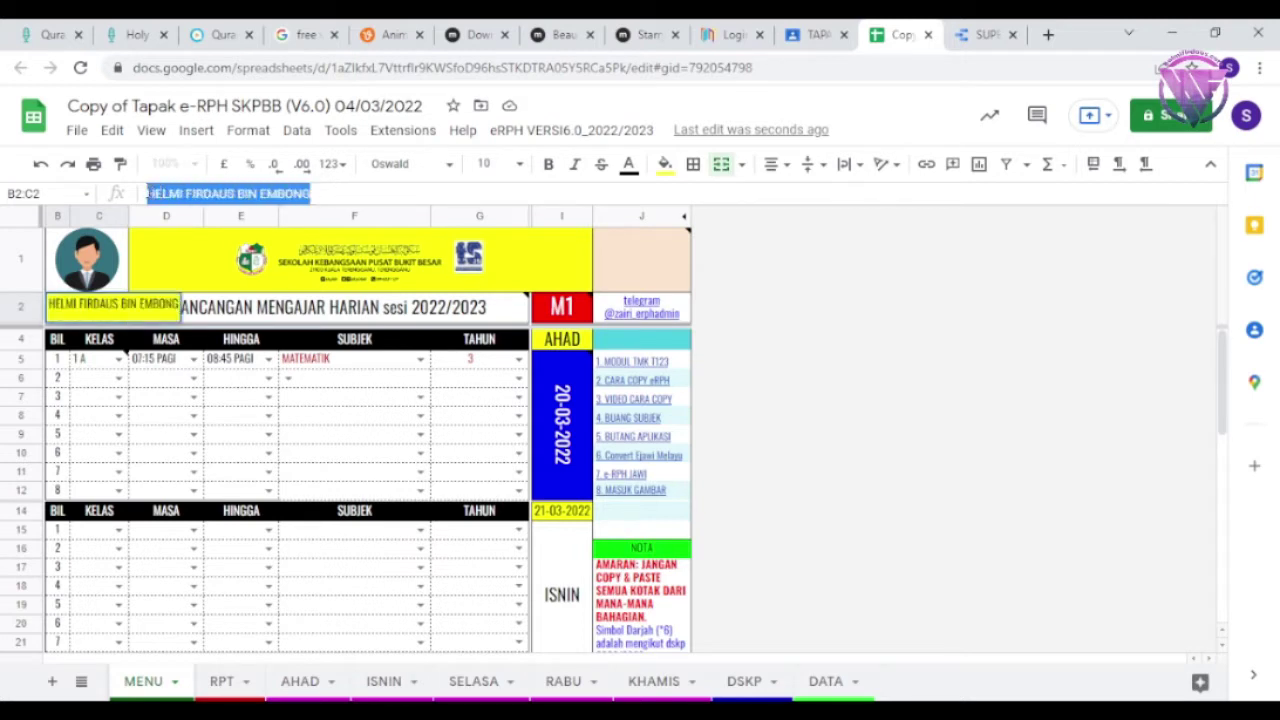
left_click(343, 188)
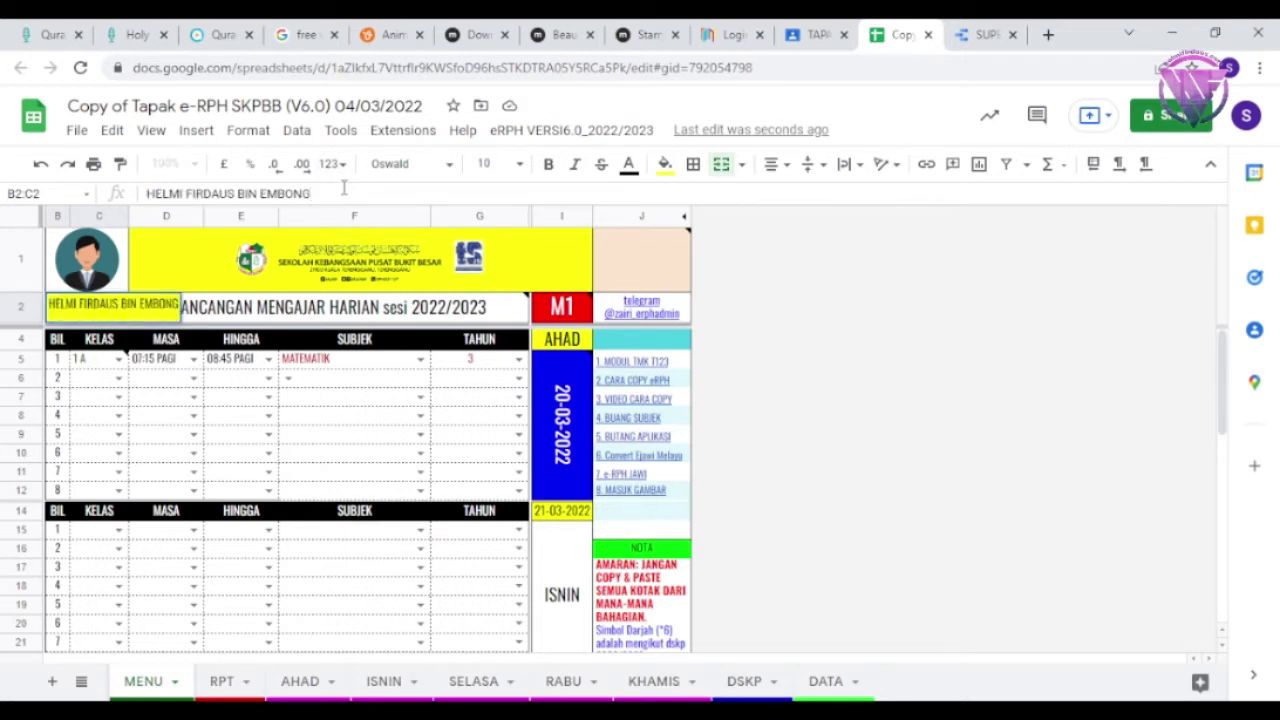
mouse_move(631, 282)
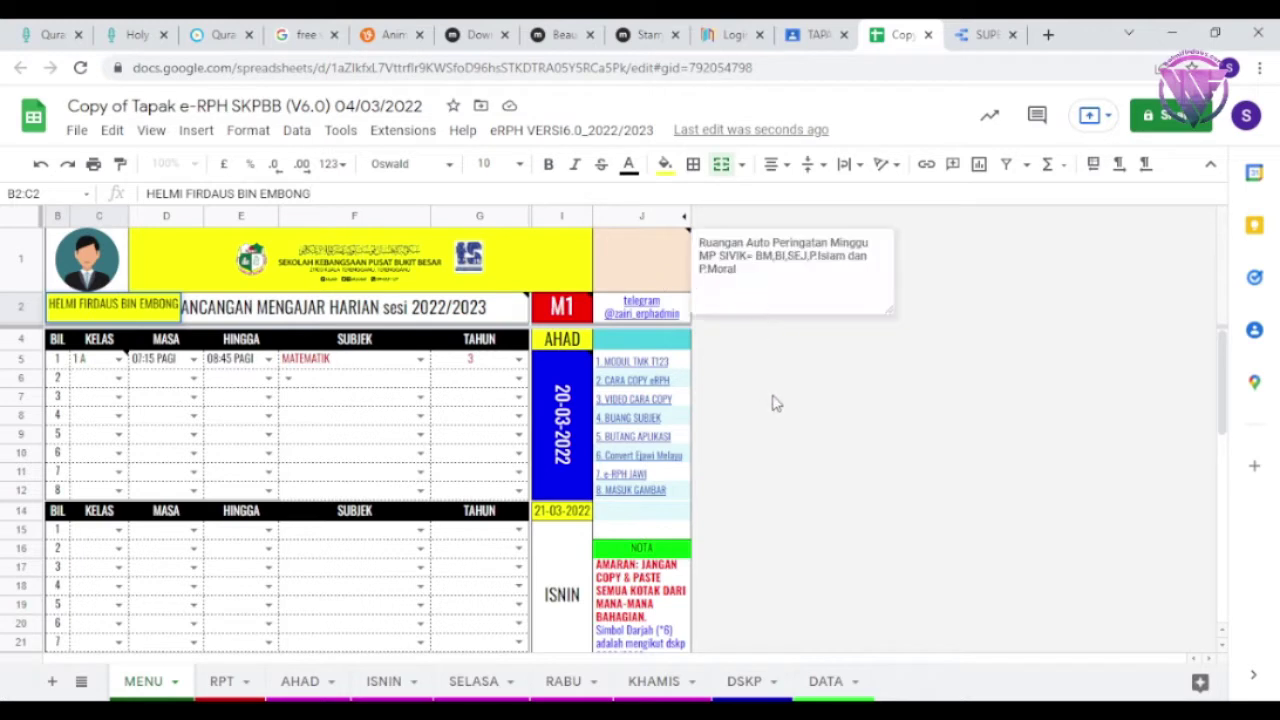
left_click(640, 399)
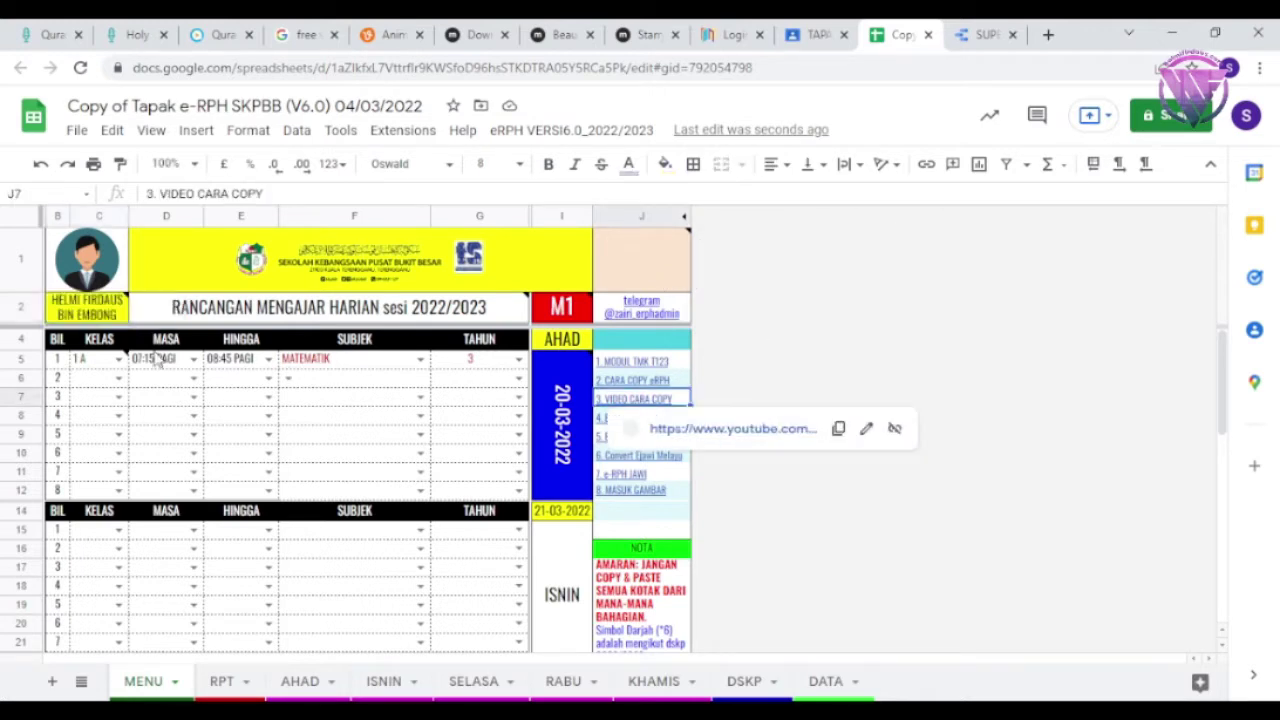
- Check the note and the available class choices for the first AHAD lesson
mouse_move(117, 362)
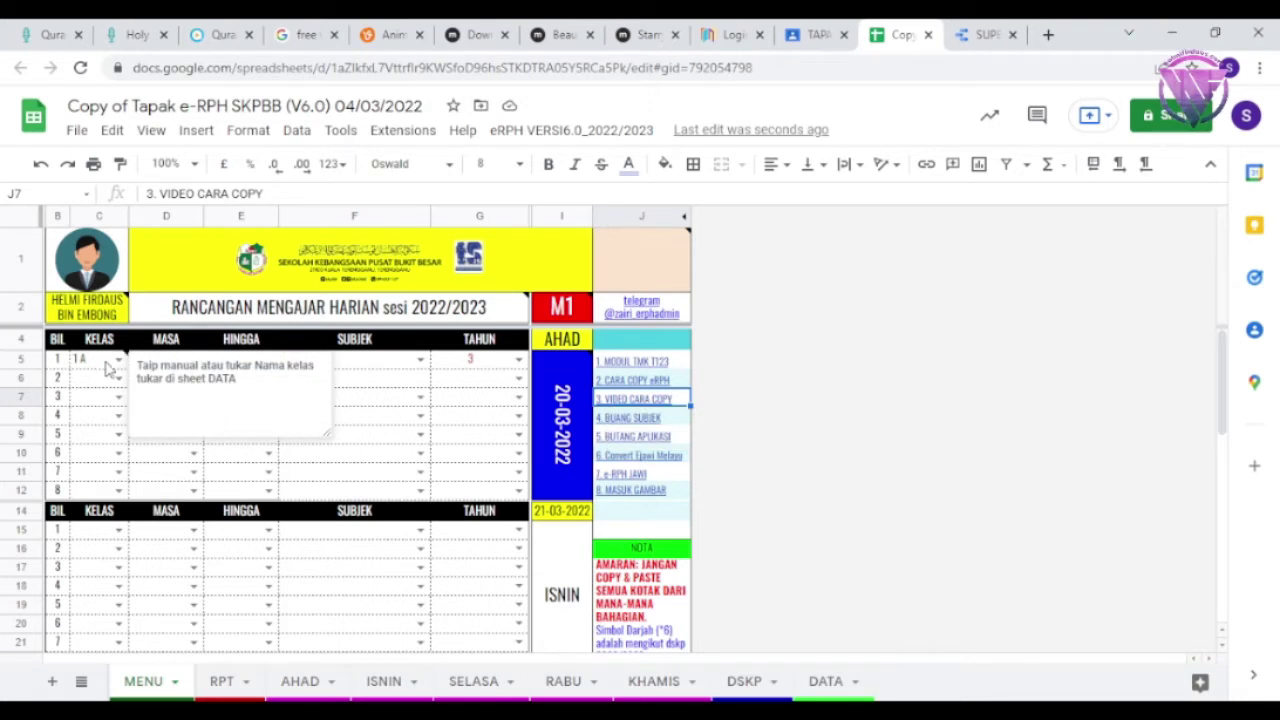
left_click(118, 361)
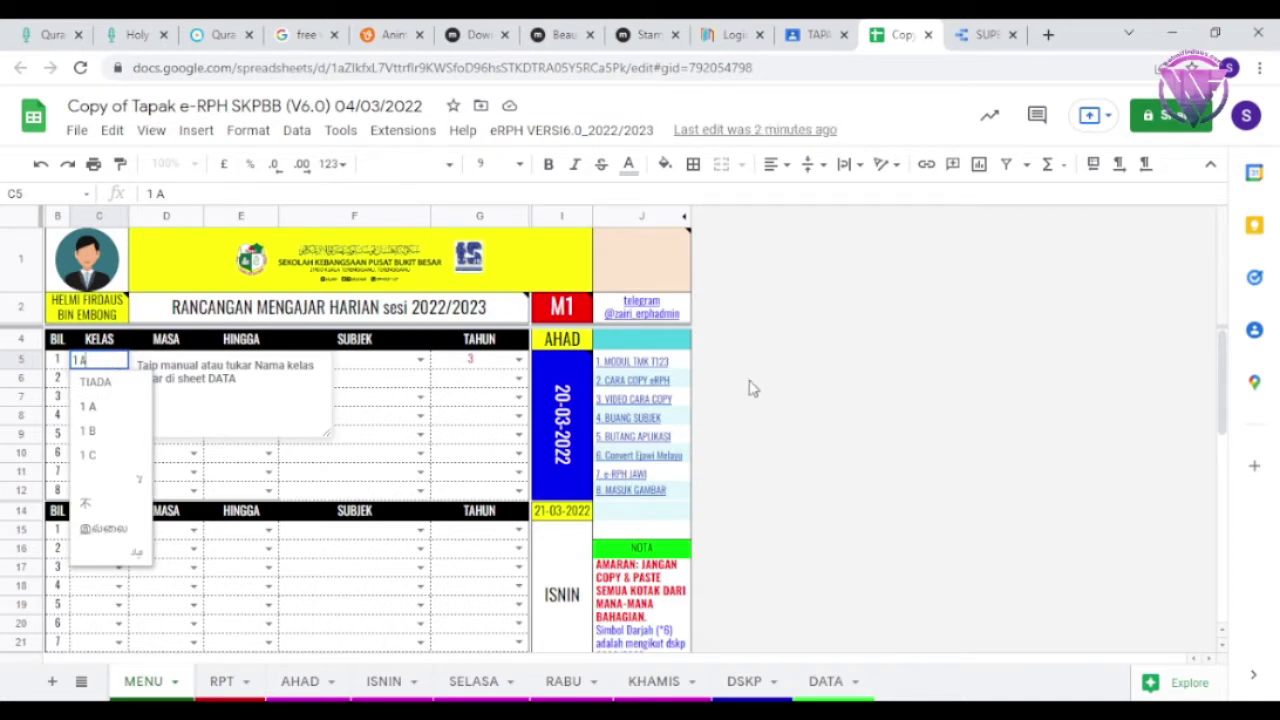
left_click(641, 380)
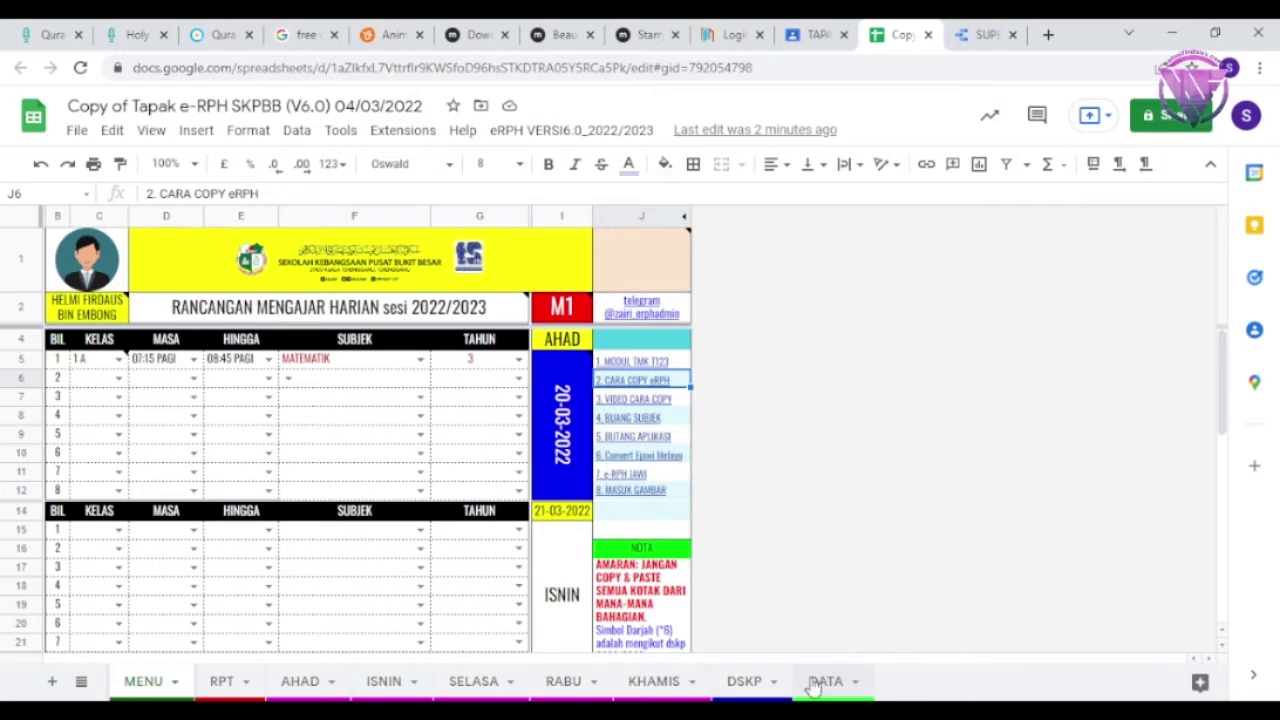
- On the DATA sheet, set the first class name under TIADA in the KELAS column to 1 EFEKTIF
left_click(822, 682)
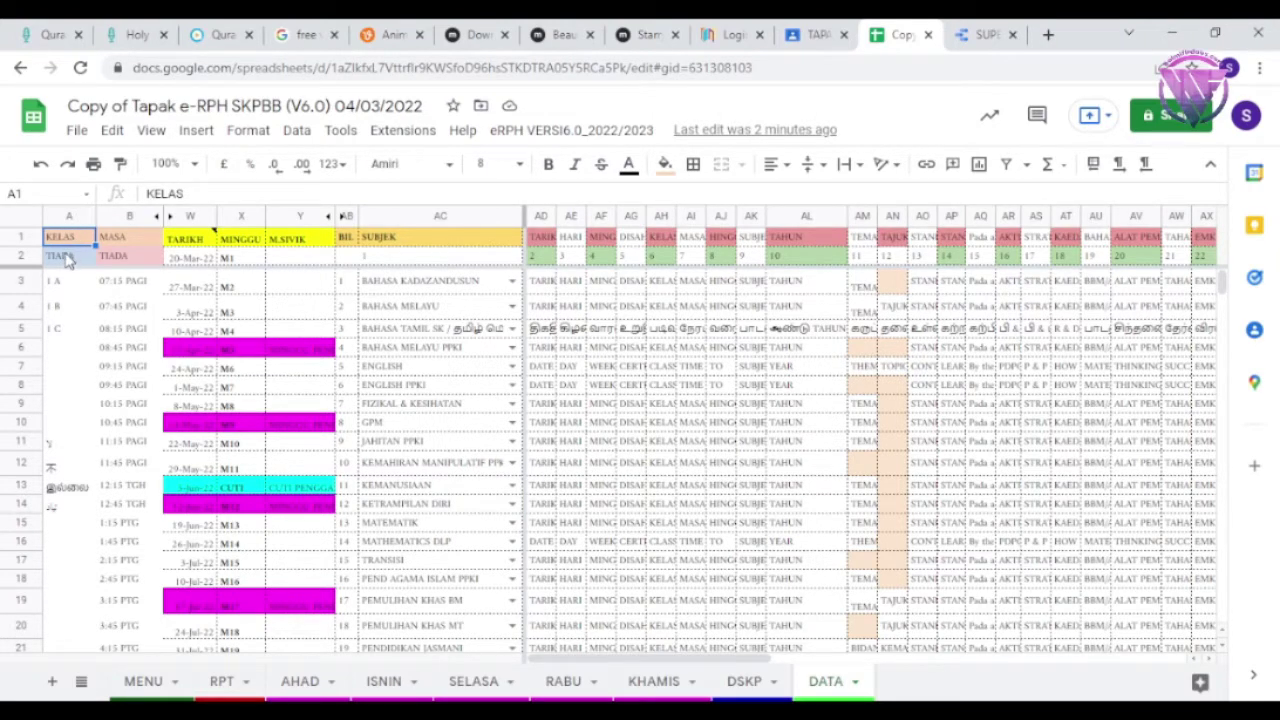
left_click(58, 292)
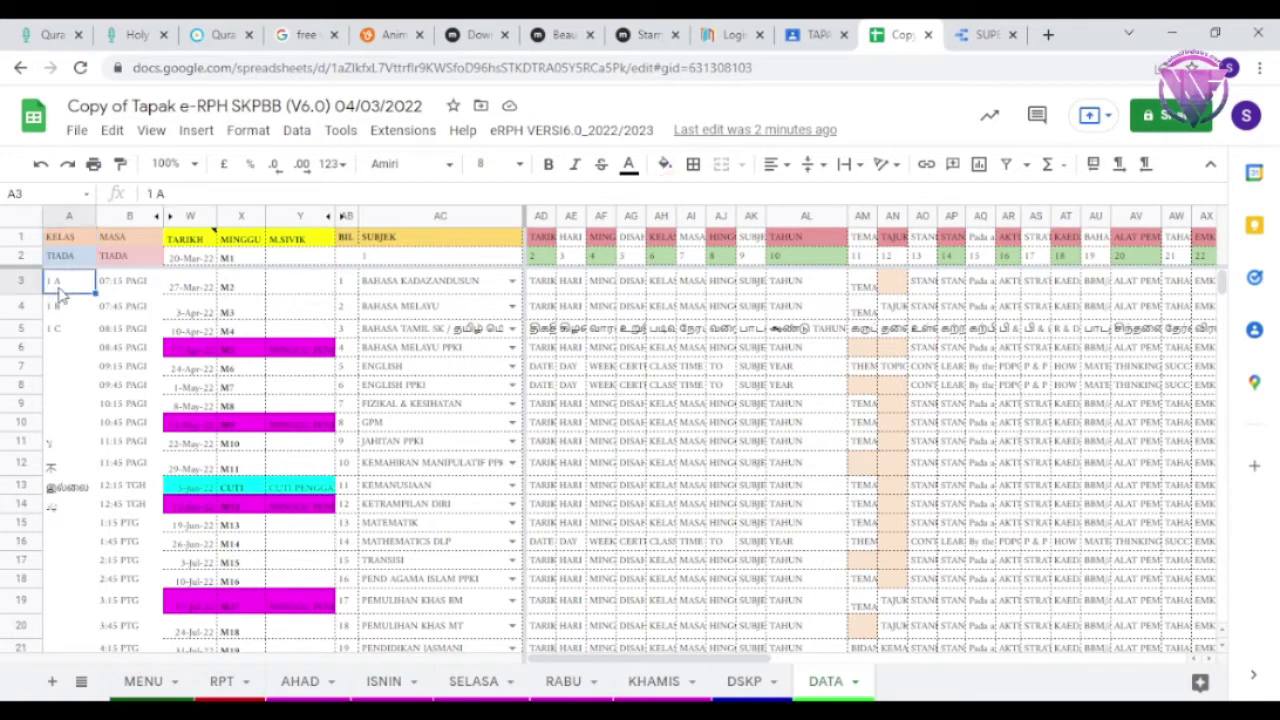
type("1 EFEKTIF")
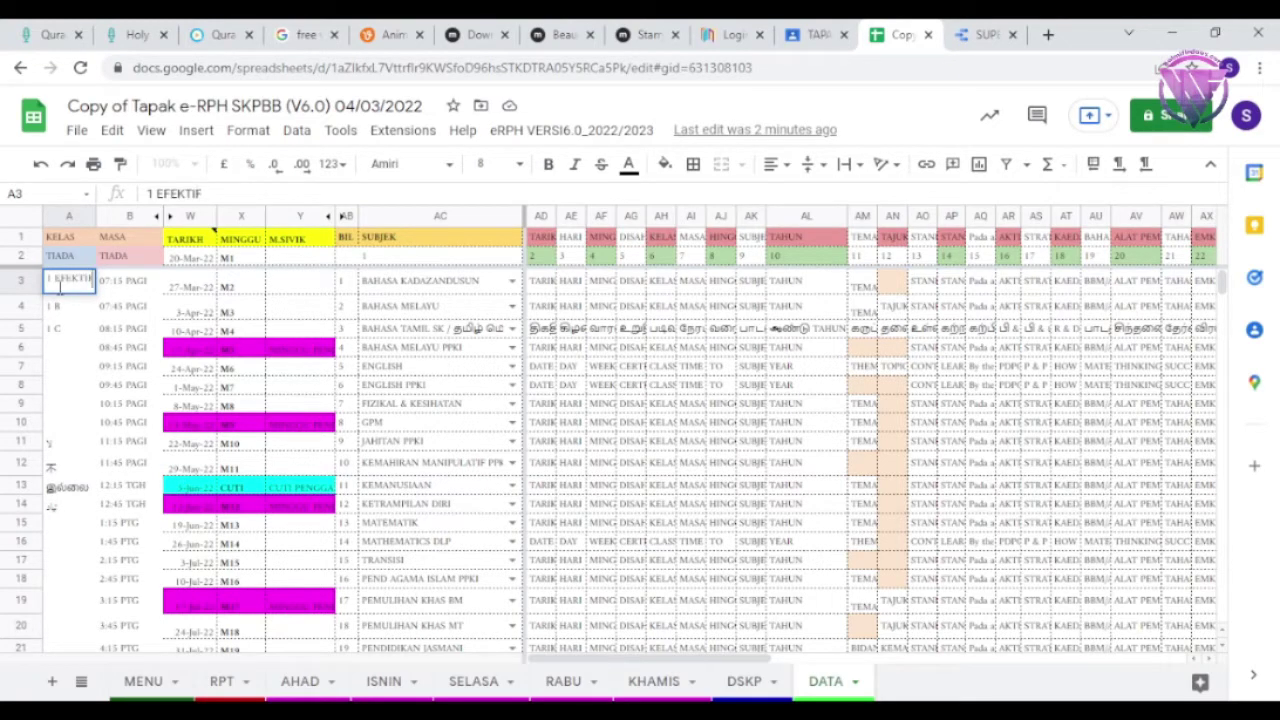
- Change the class name in cell A4 to 1 INTELEK
left_click(62, 310)
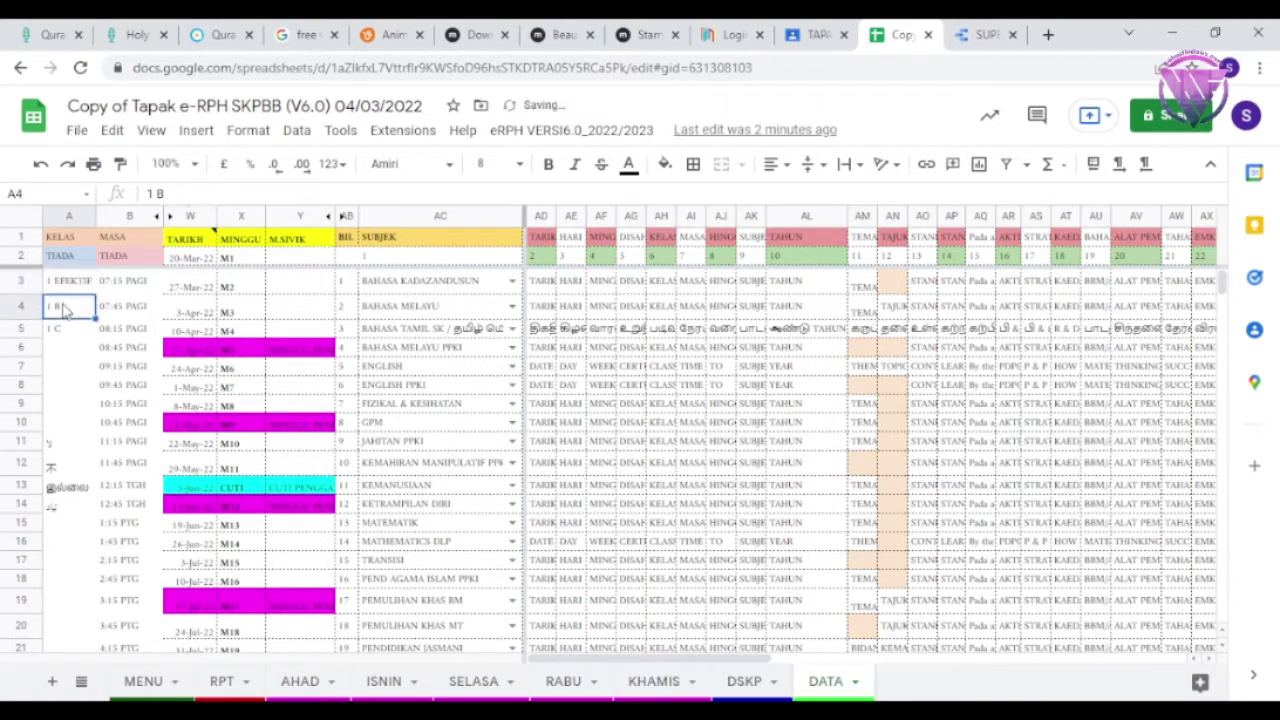
double_click(62, 305)
key("BackSpace")
key("BackSpace")
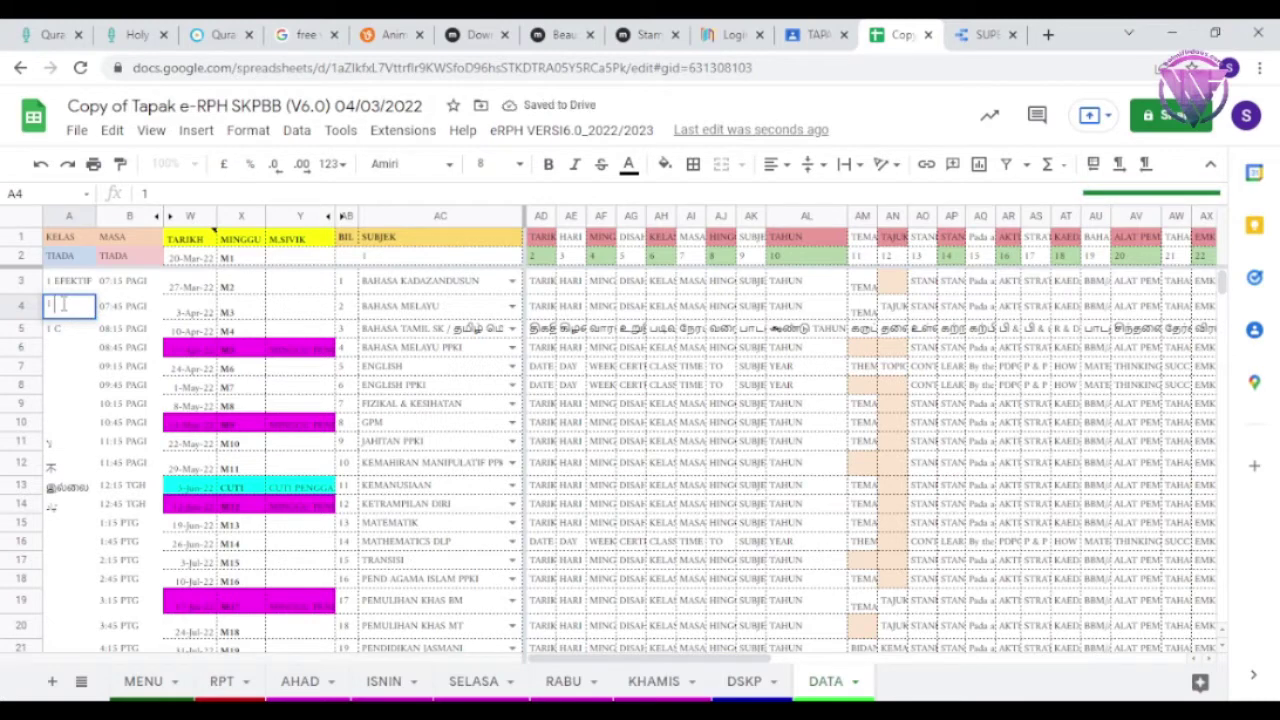
type("I")
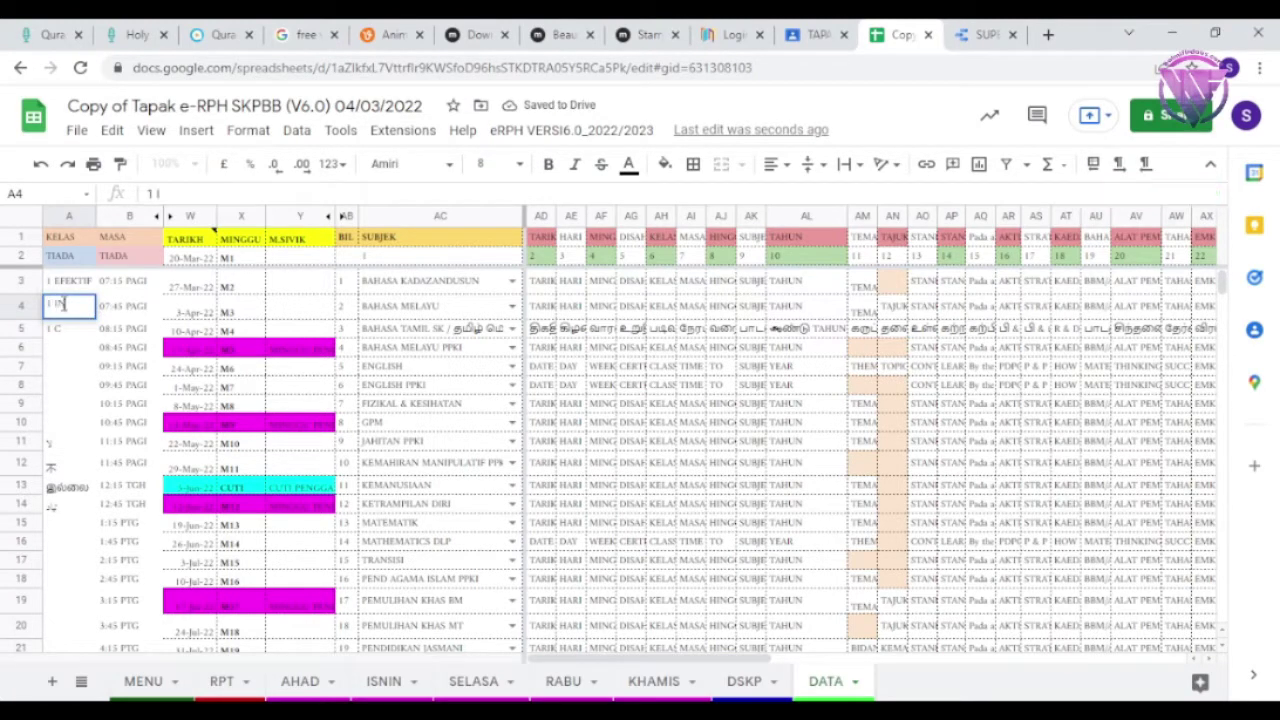
type("NTELEK")
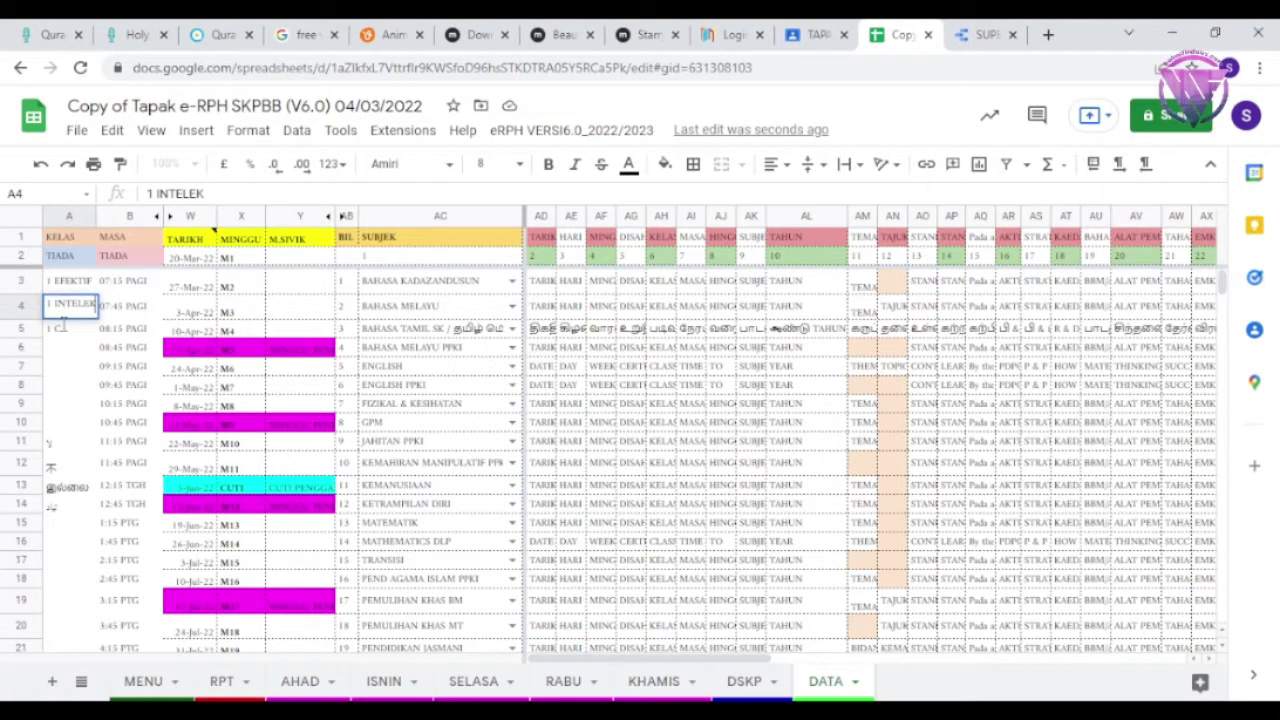
- Change the class name in cell A5 to 1 DINAMIK
left_click(63, 332)
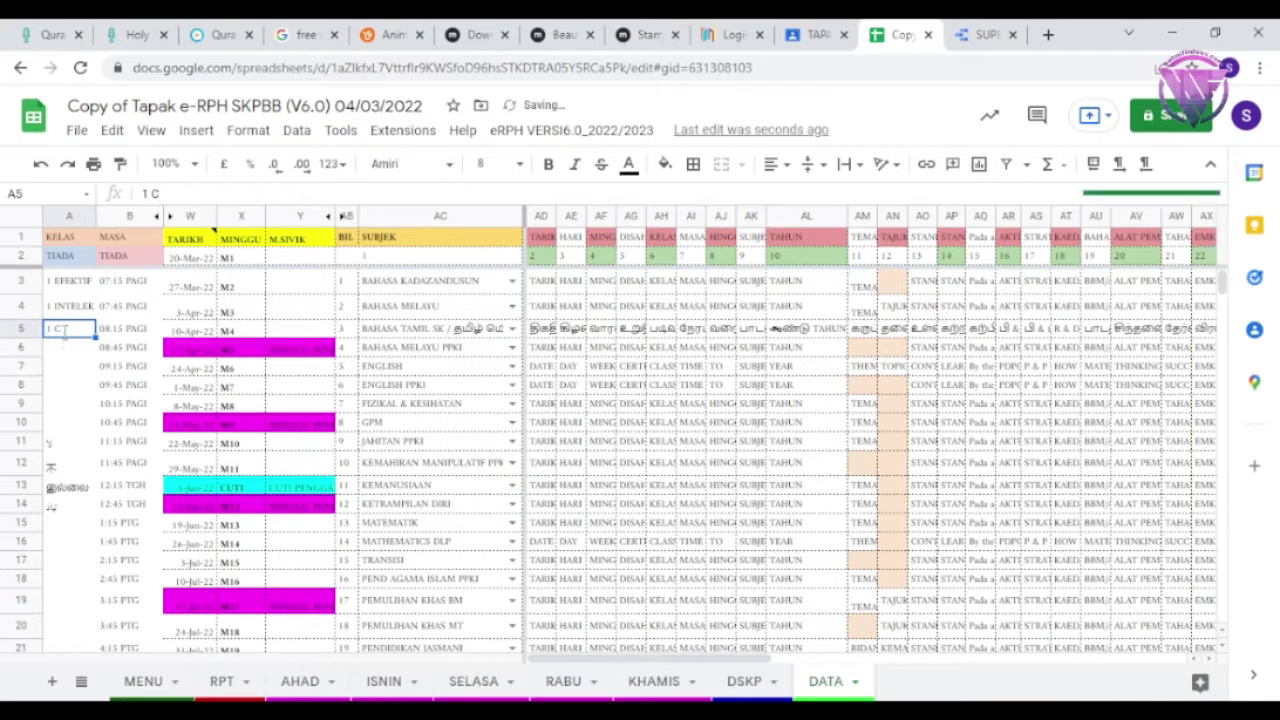
double_click(66, 338)
key("BackSpace")
type("DINAMIK")
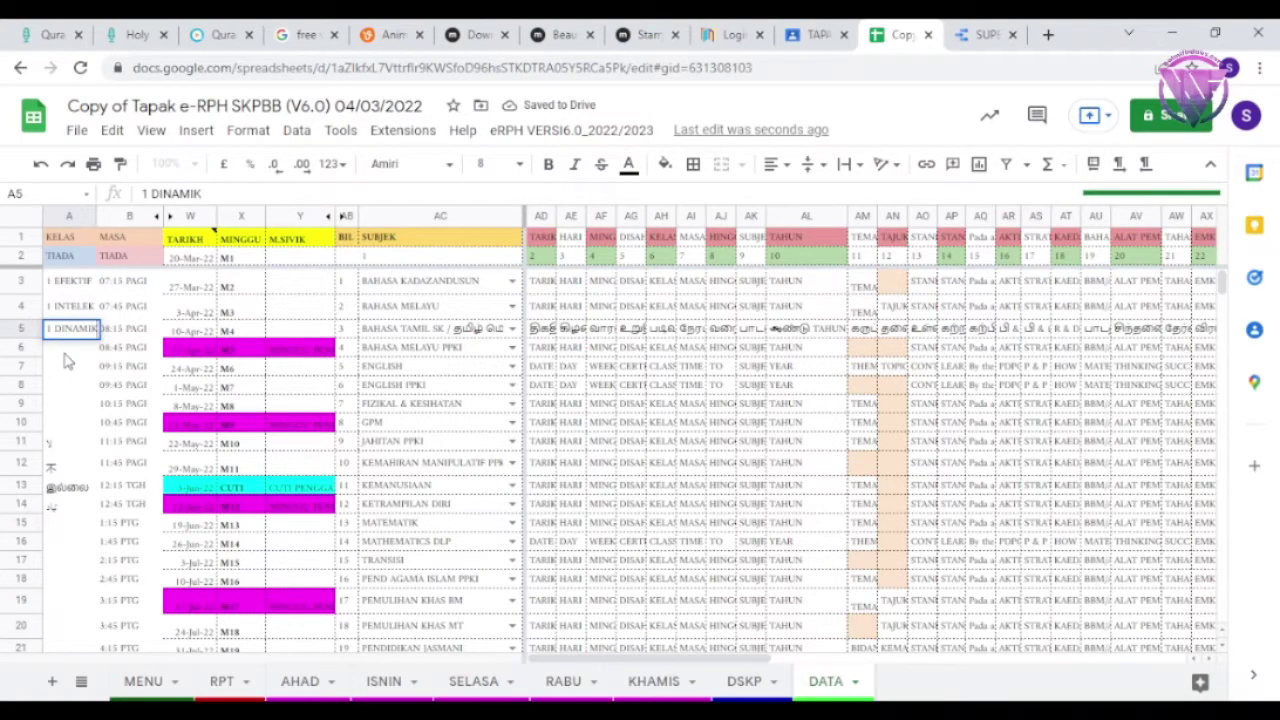
left_click(64, 352)
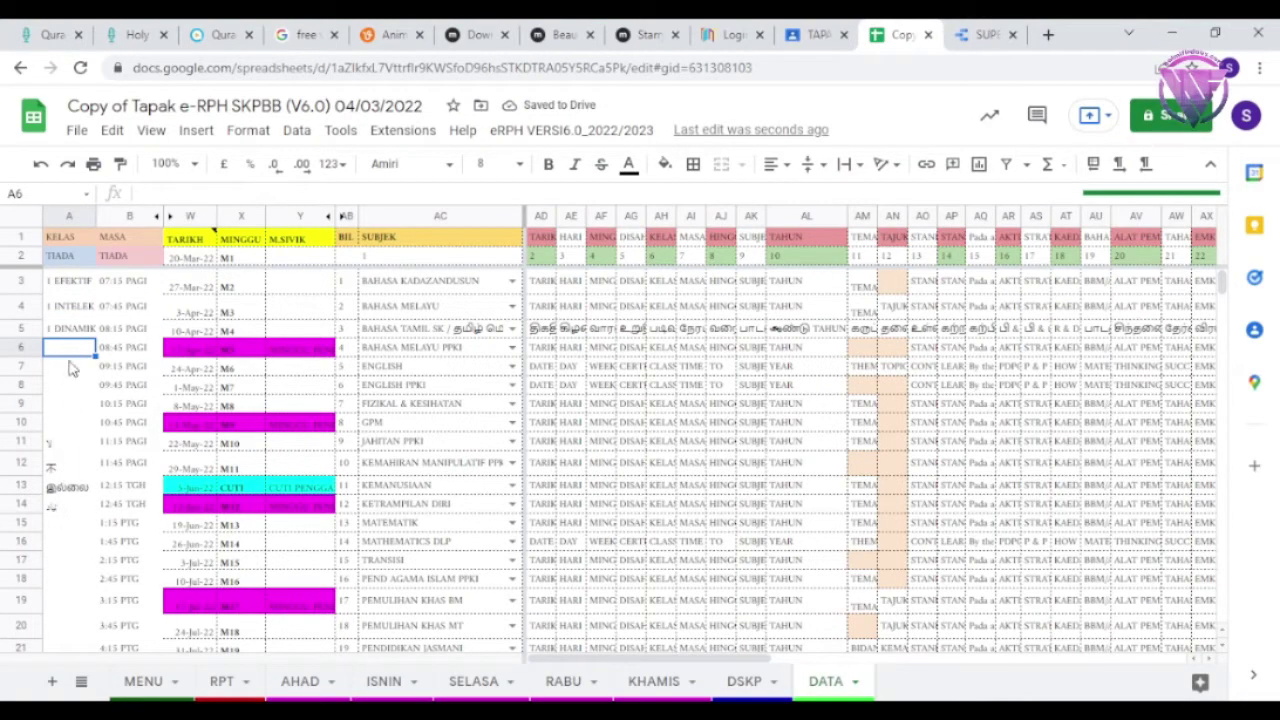
- Clear the foreign-language entries in cells A11:A14 of the KELAS column
left_click_drag(55, 505, 52, 450)
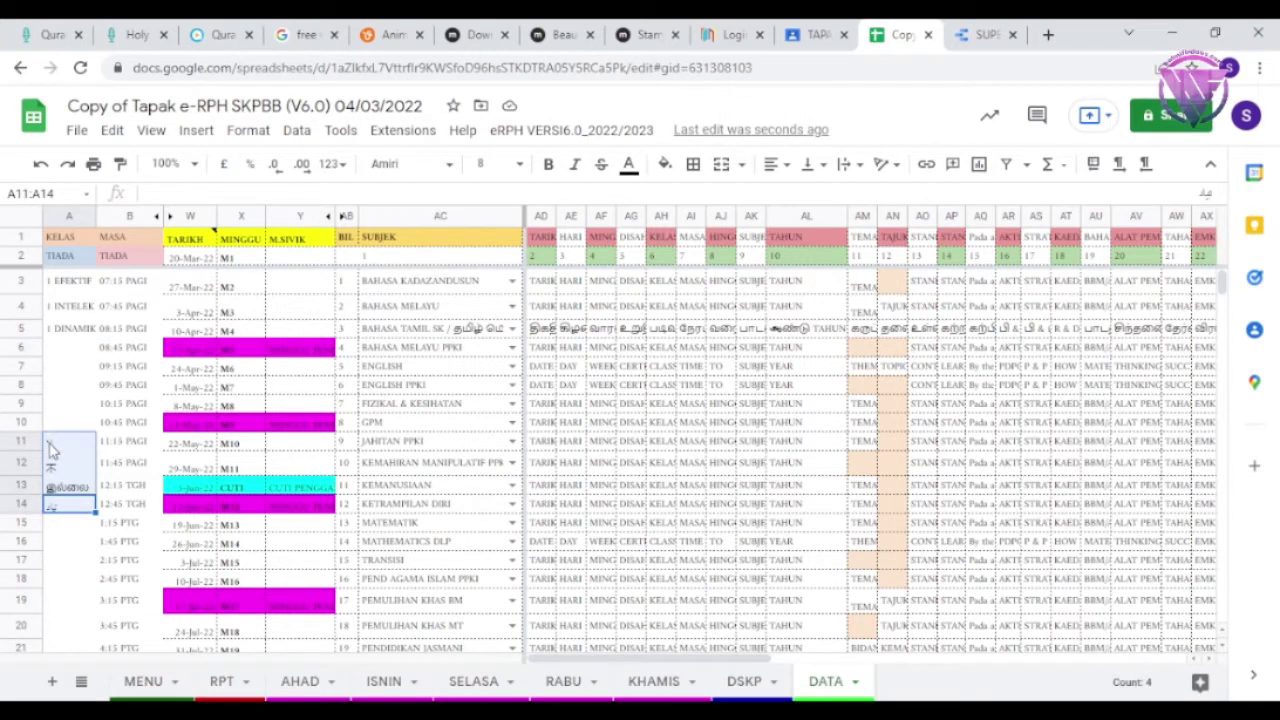
key("Delete")
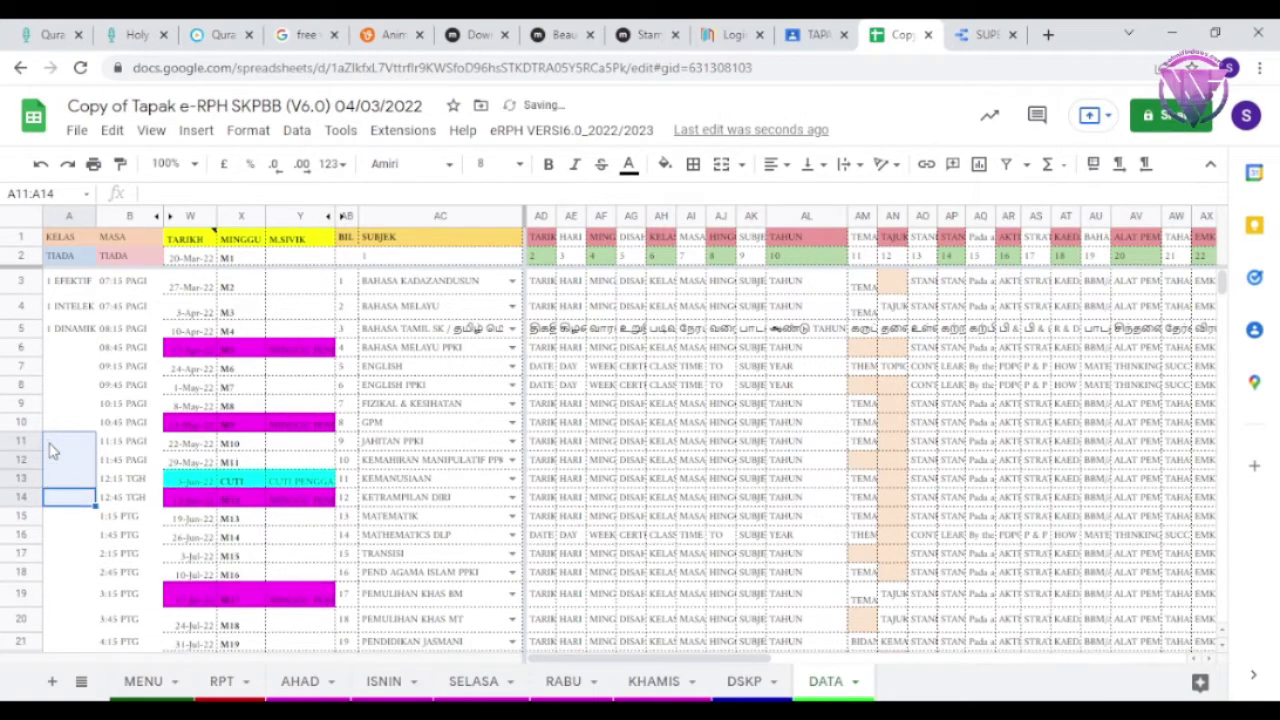
left_click(80, 538)
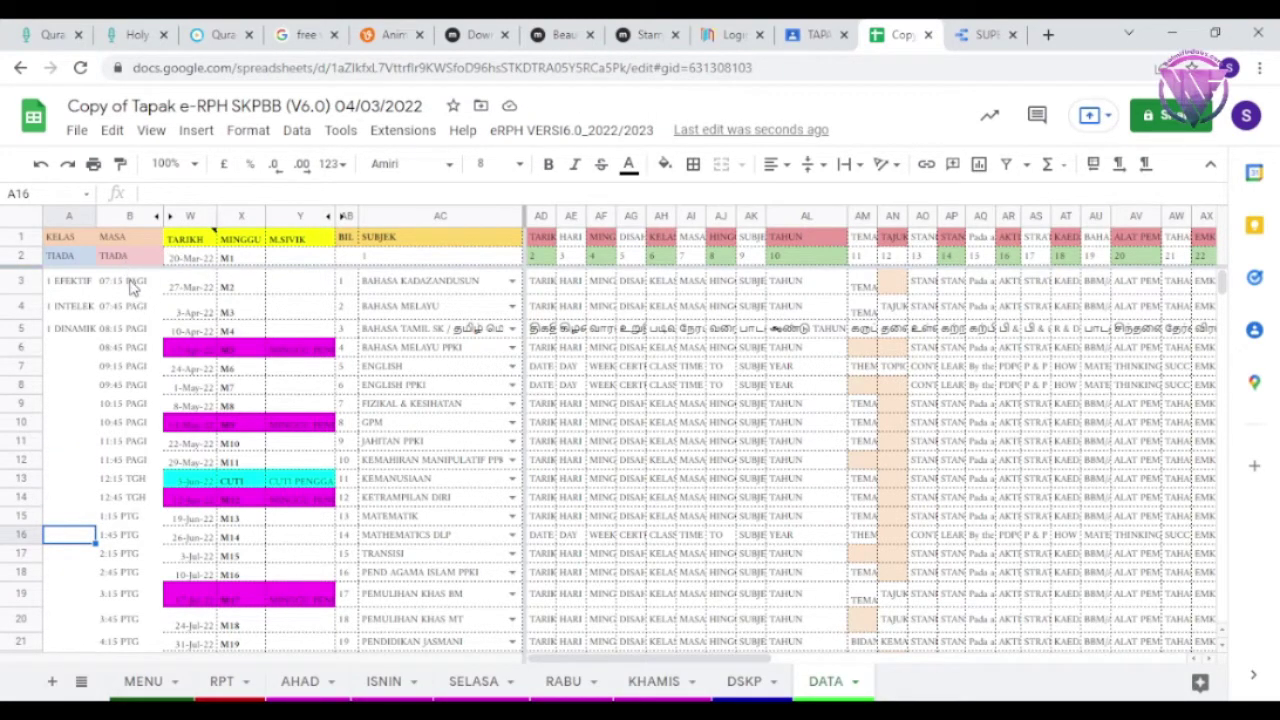
- Review the lesson times listed in the MASA column and the intervals between them
left_click(133, 286)
left_click(133, 312)
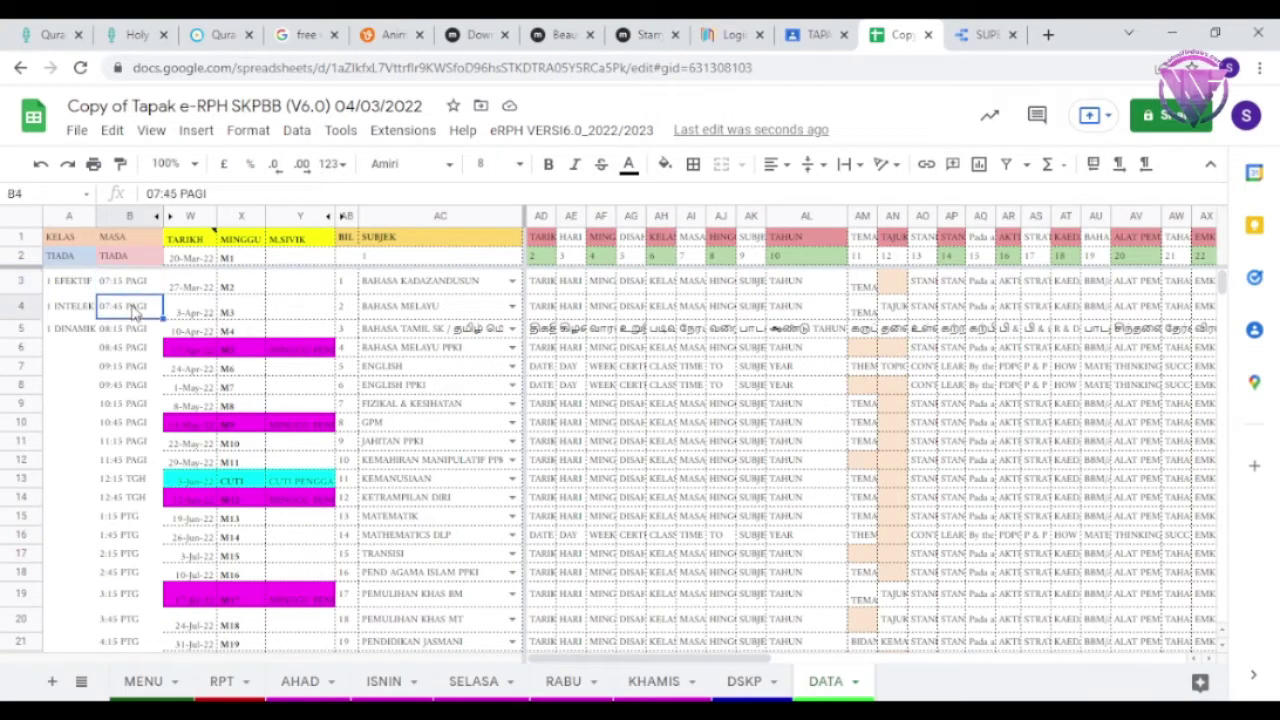
left_click(133, 287)
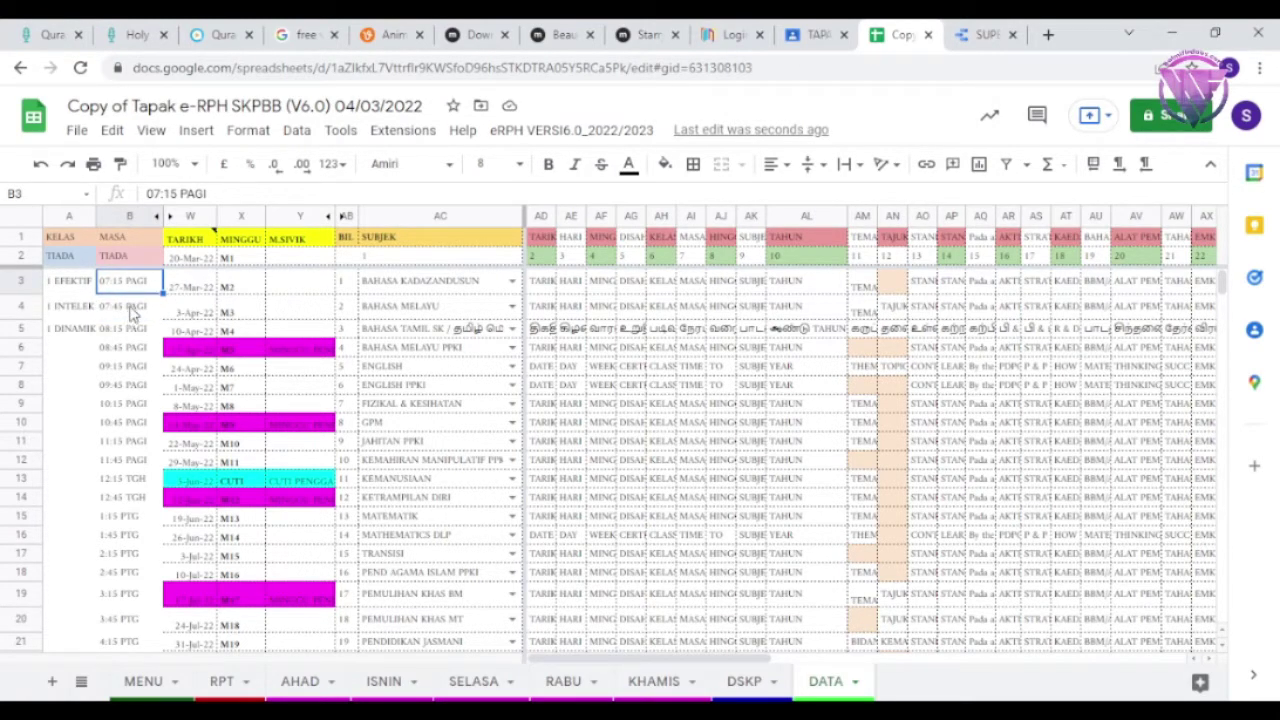
left_click(133, 310)
left_click(125, 348)
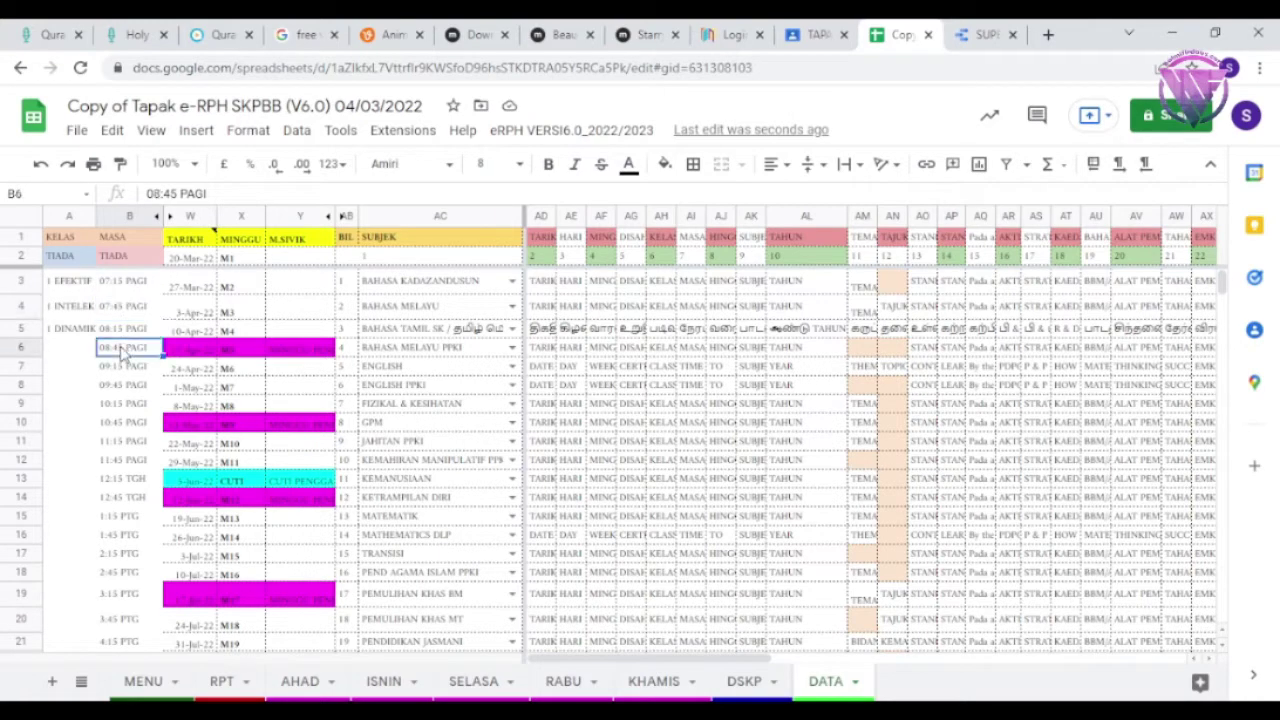
left_click(132, 310)
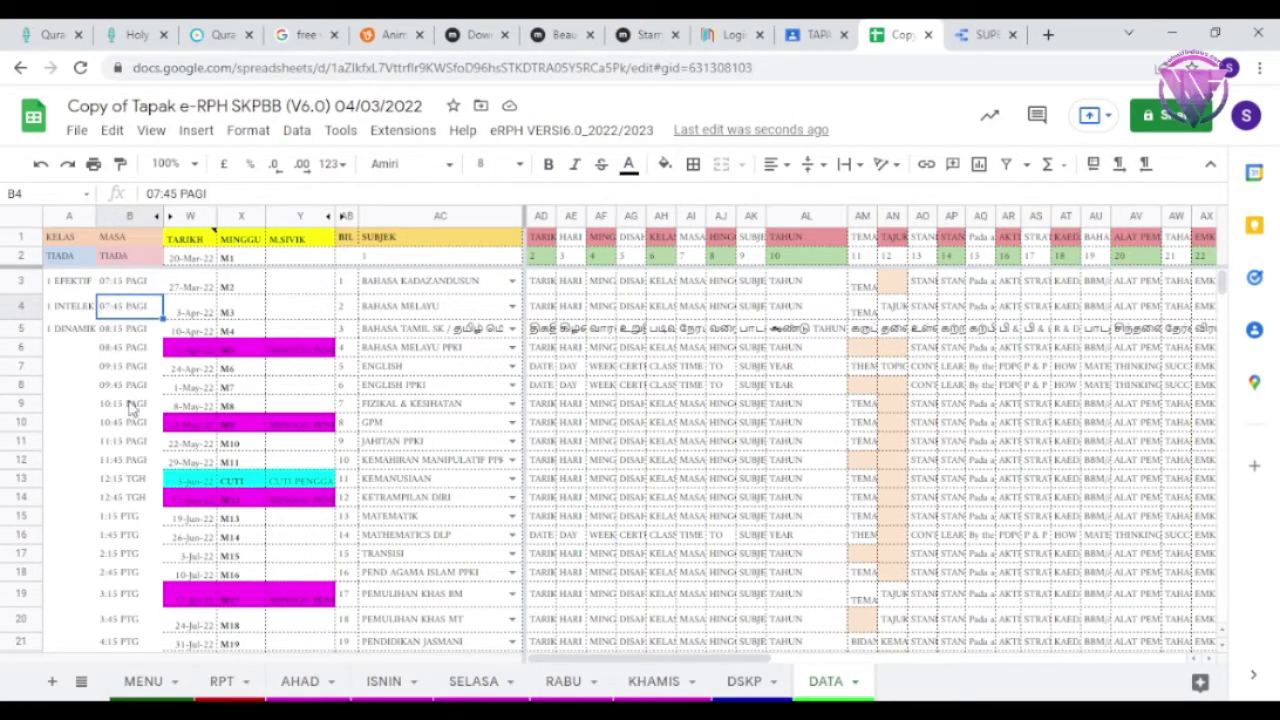
- On the MENU sheet, set the class of the first AHAD lesson to 1 EFEKTIF
left_click(143, 681)
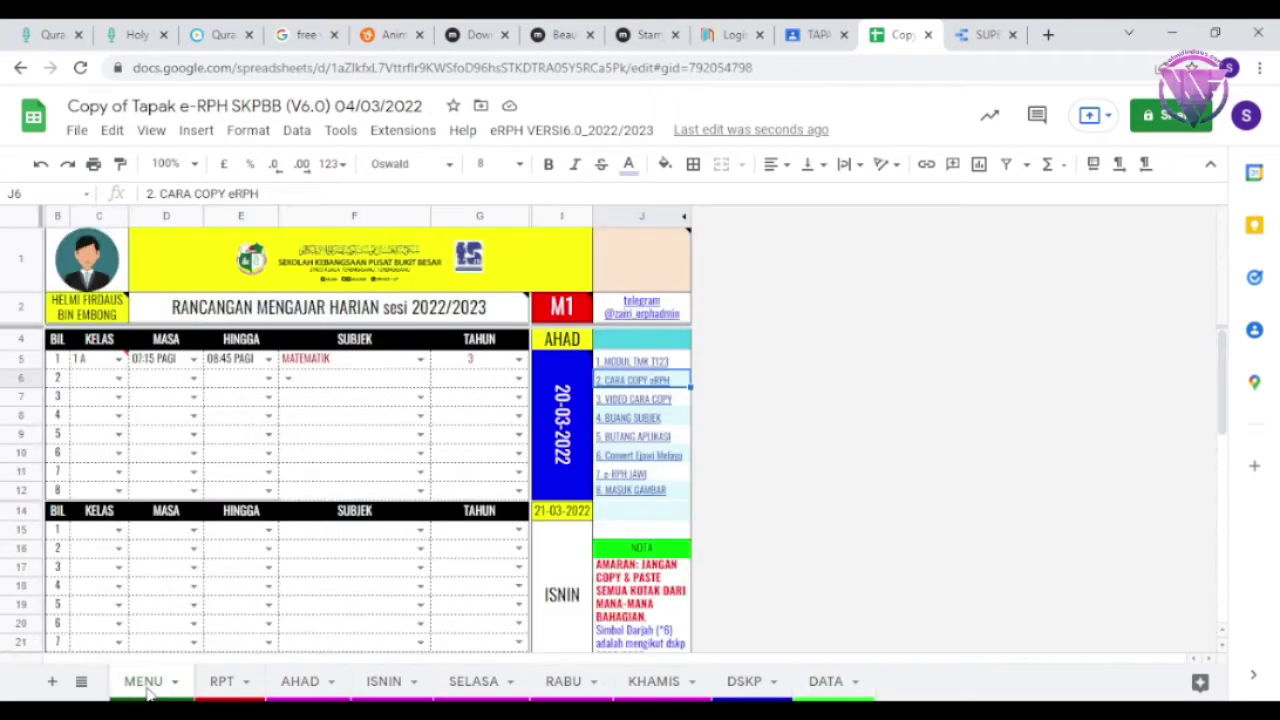
left_click(118, 362)
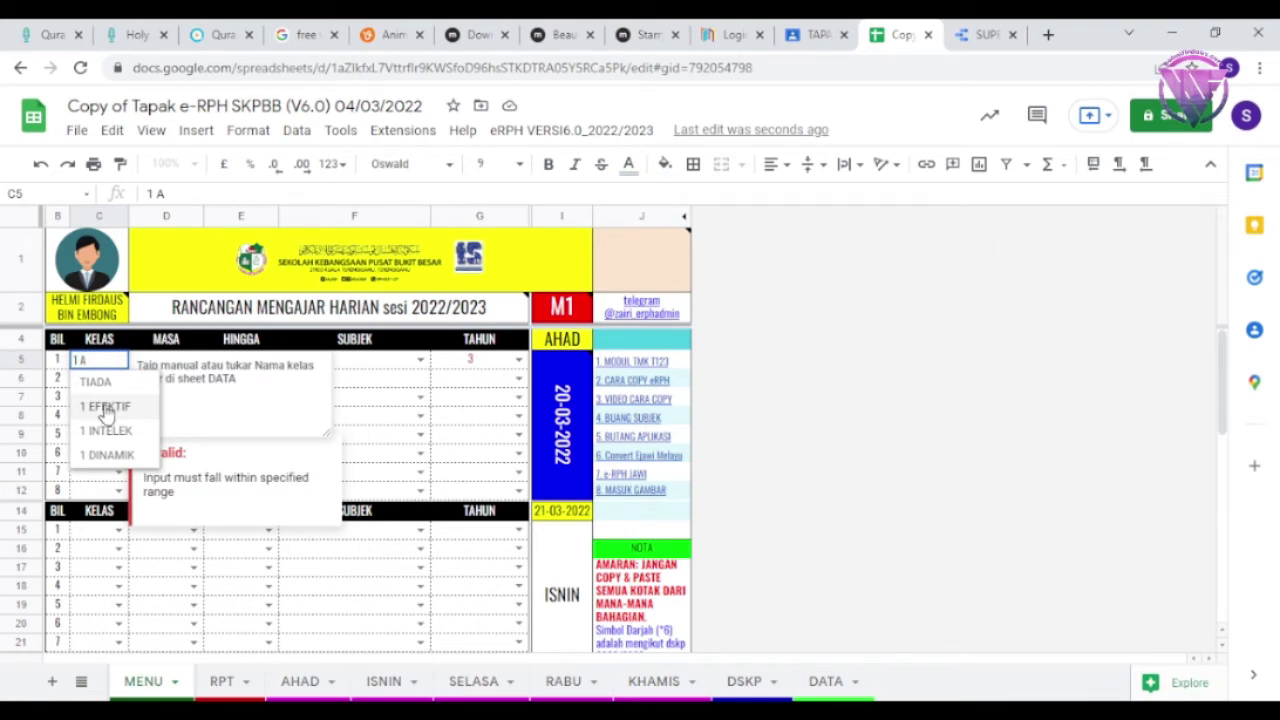
left_click(106, 408)
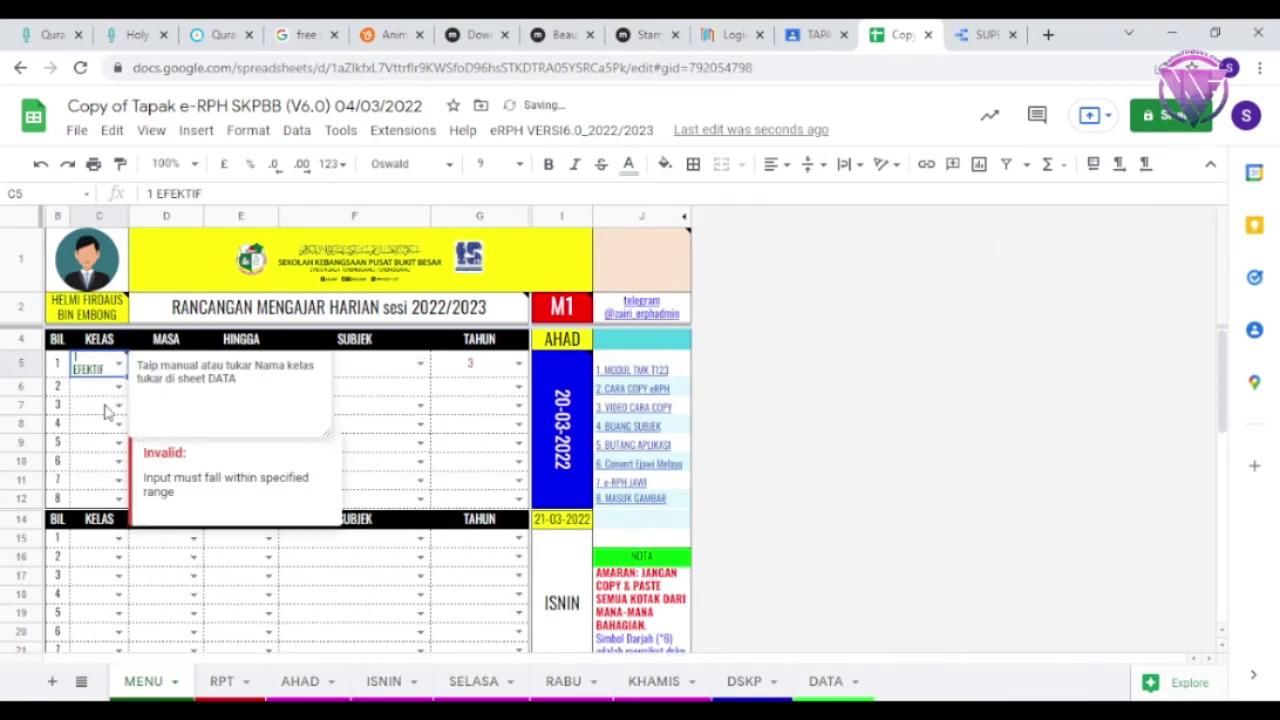
left_click(393, 376)
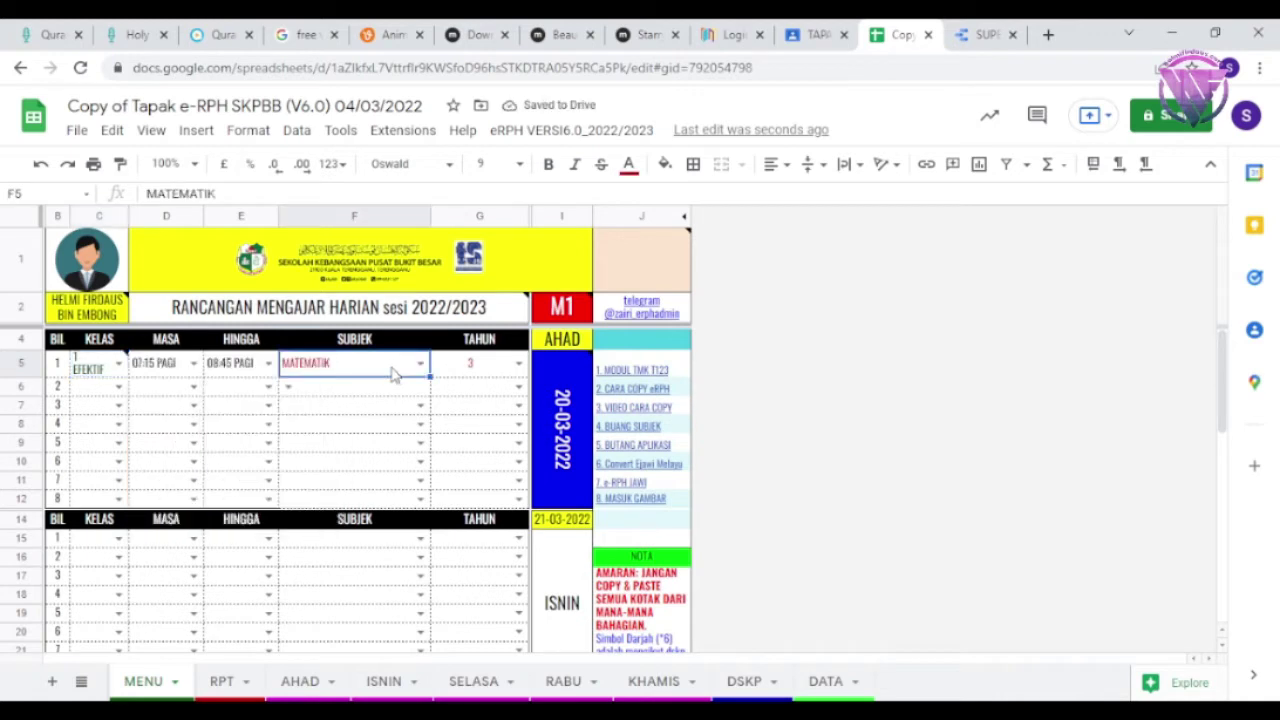
left_click(163, 461)
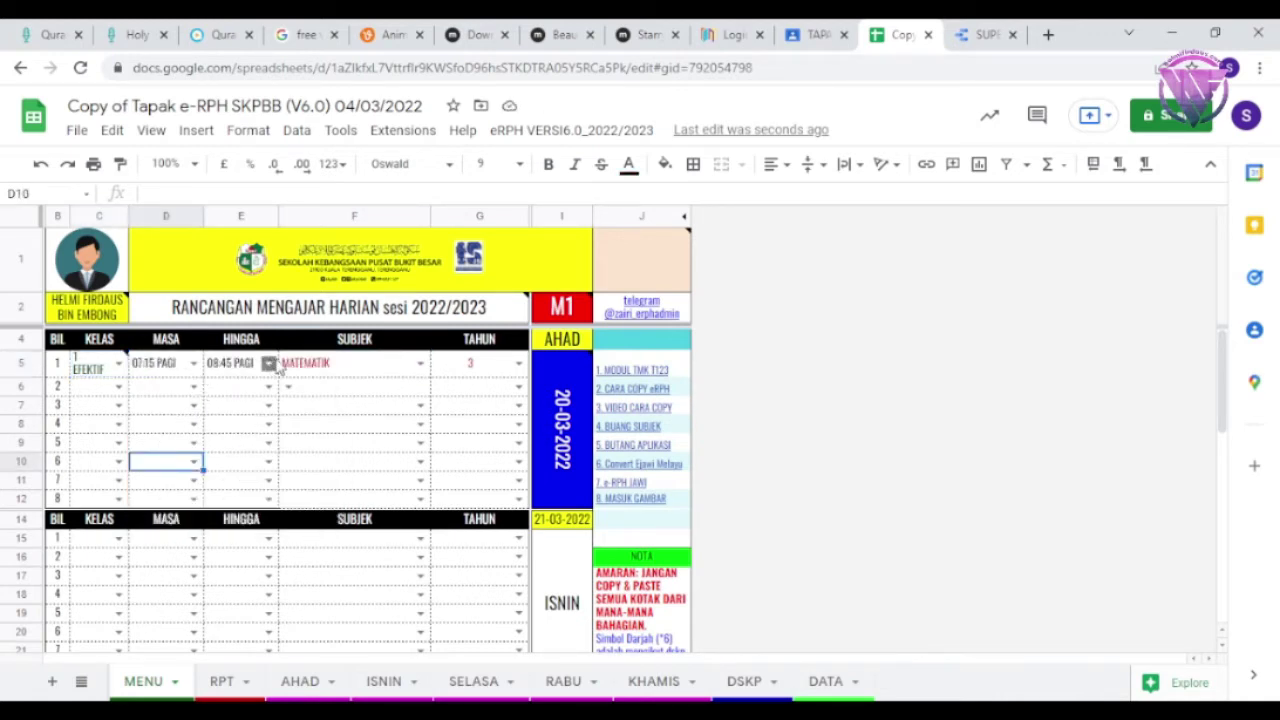
- Look through the subject choices for the first AHAD lesson, keeping MATEMATIK
left_click(421, 364)
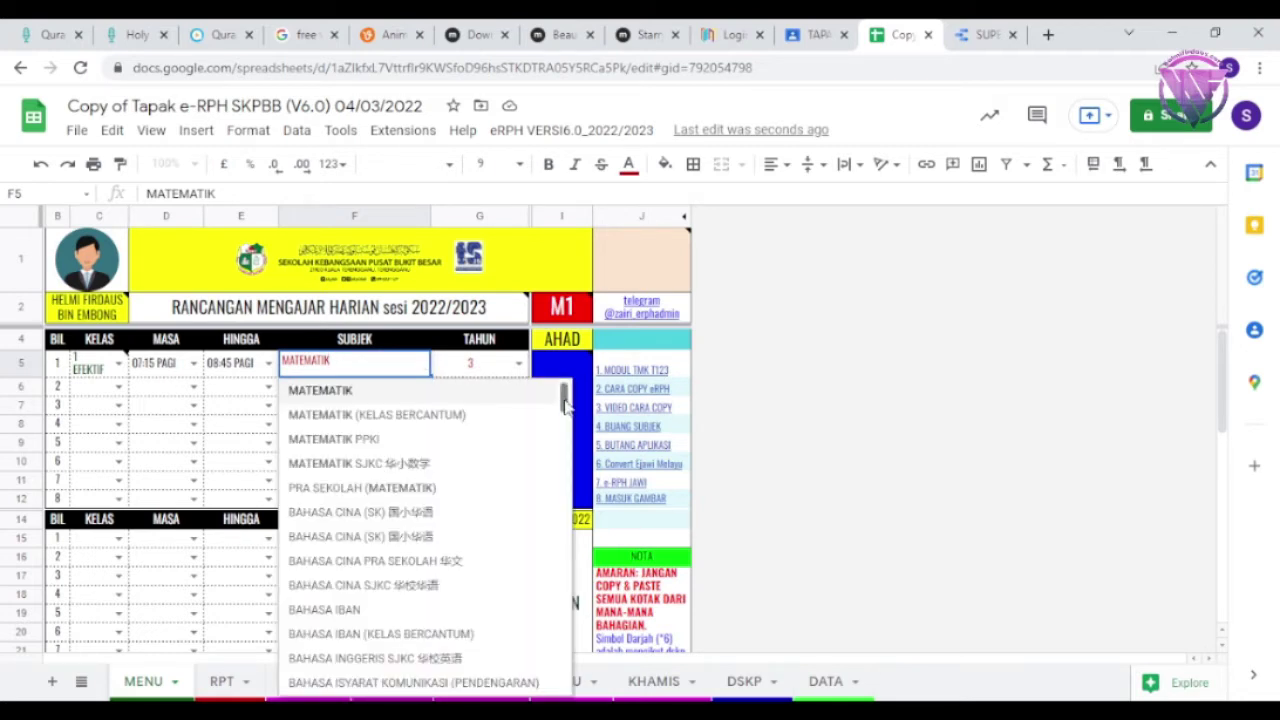
mouse_move(564, 398)
left_mouse_down()
mouse_move(564, 488)
mouse_move(567, 383)
left_mouse_up()
left_click(767, 354)
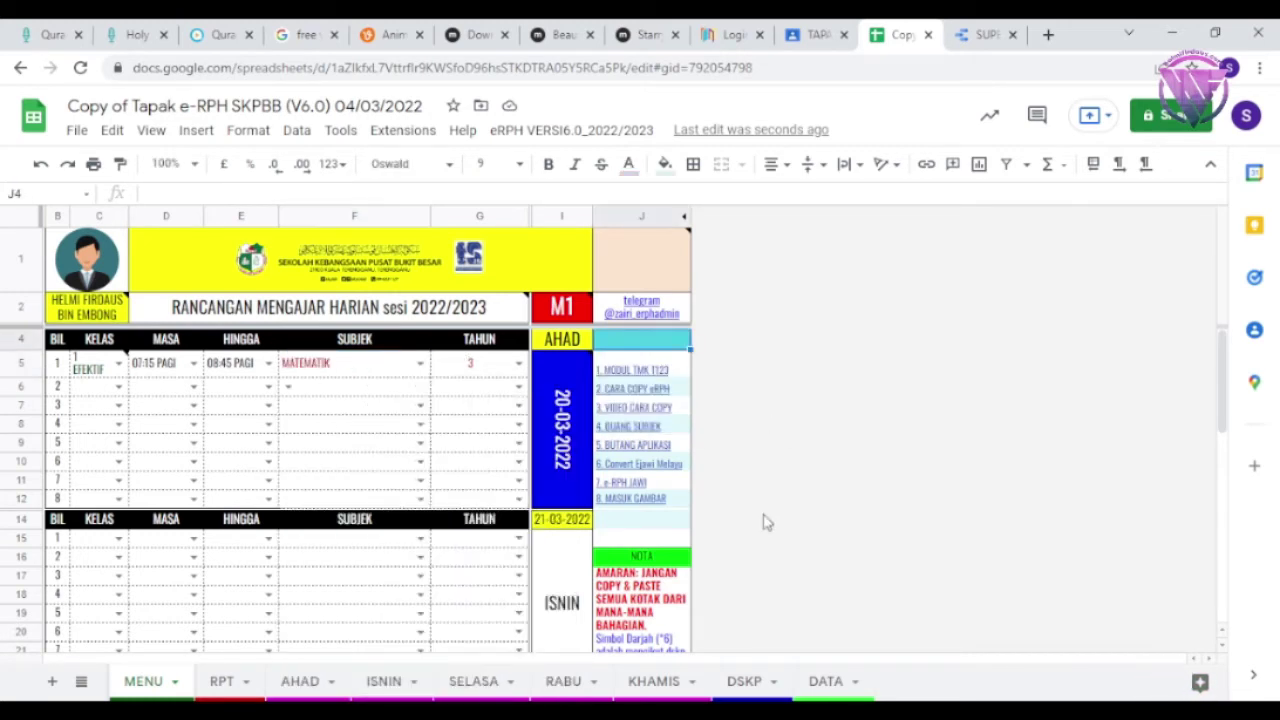
- On the DSKP sheet, find BAHASA MELAYU in the SUBJEK column's value filter and exclude it
mouse_move(800, 486)
left_click(816, 684)
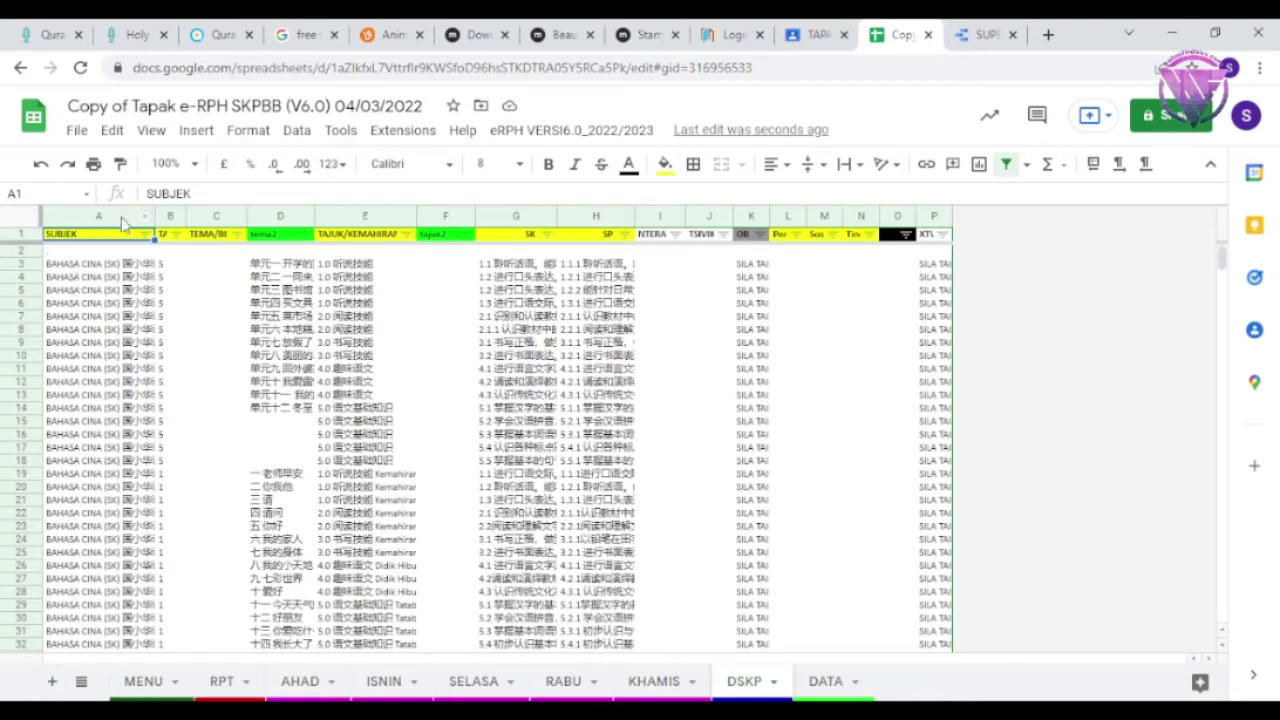
left_click(146, 236)
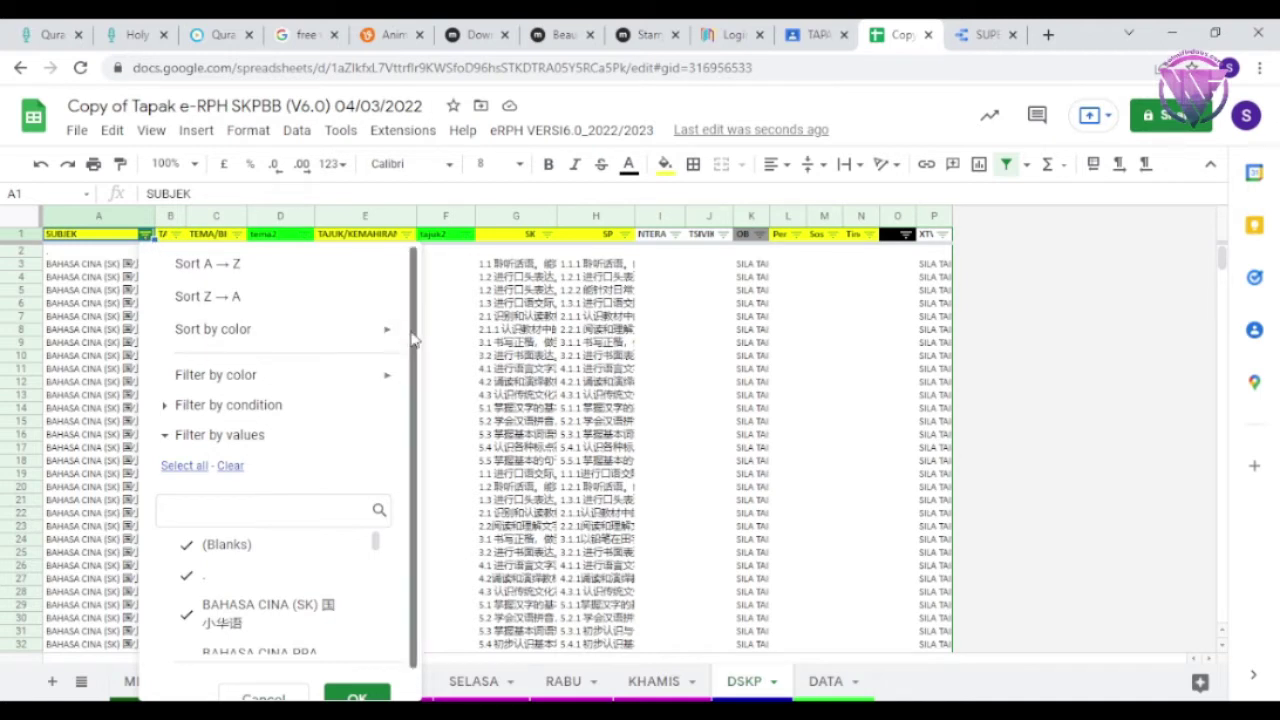
scroll(414, 350, "down", 1)
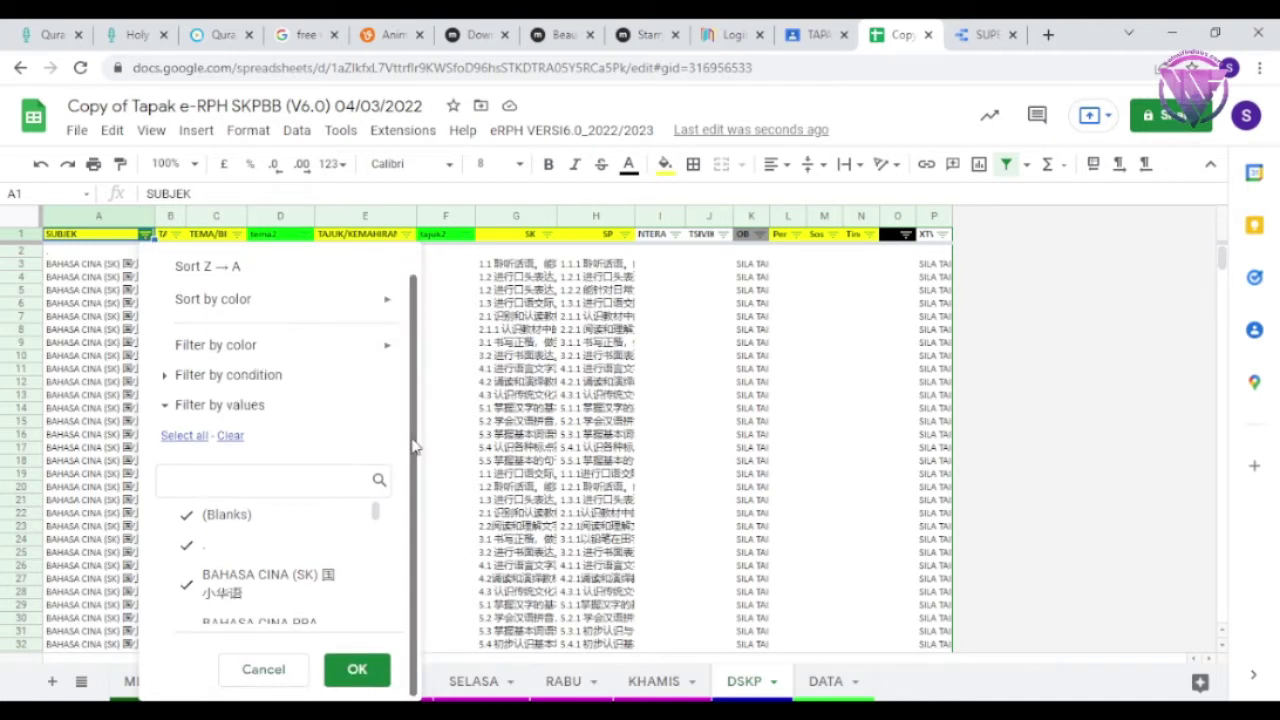
left_click(300, 484)
type("BA")
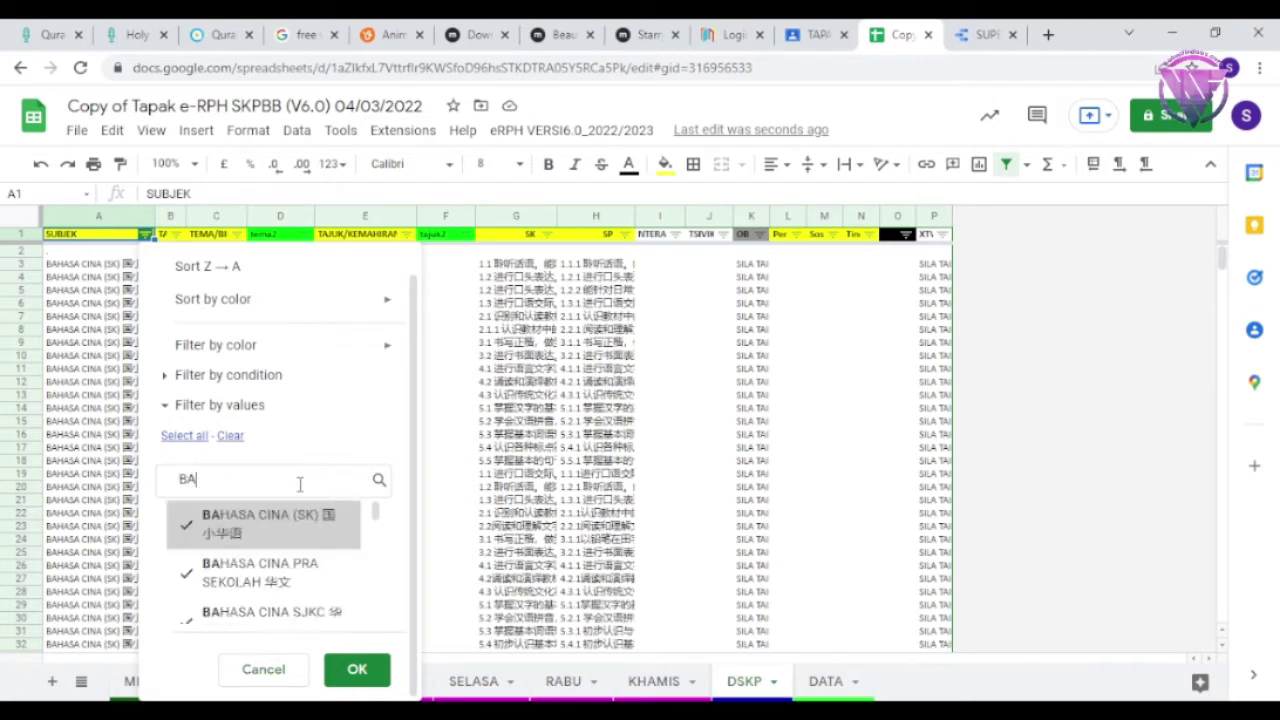
type("HASA ME")
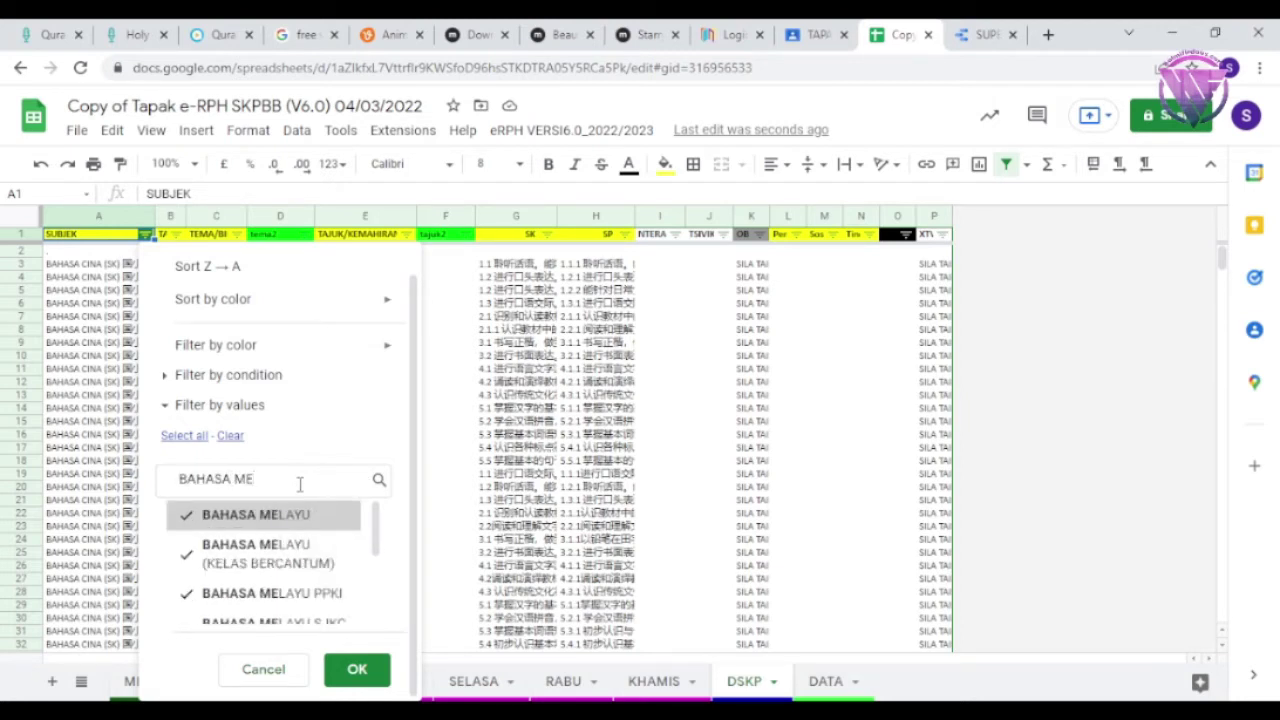
type("LA")
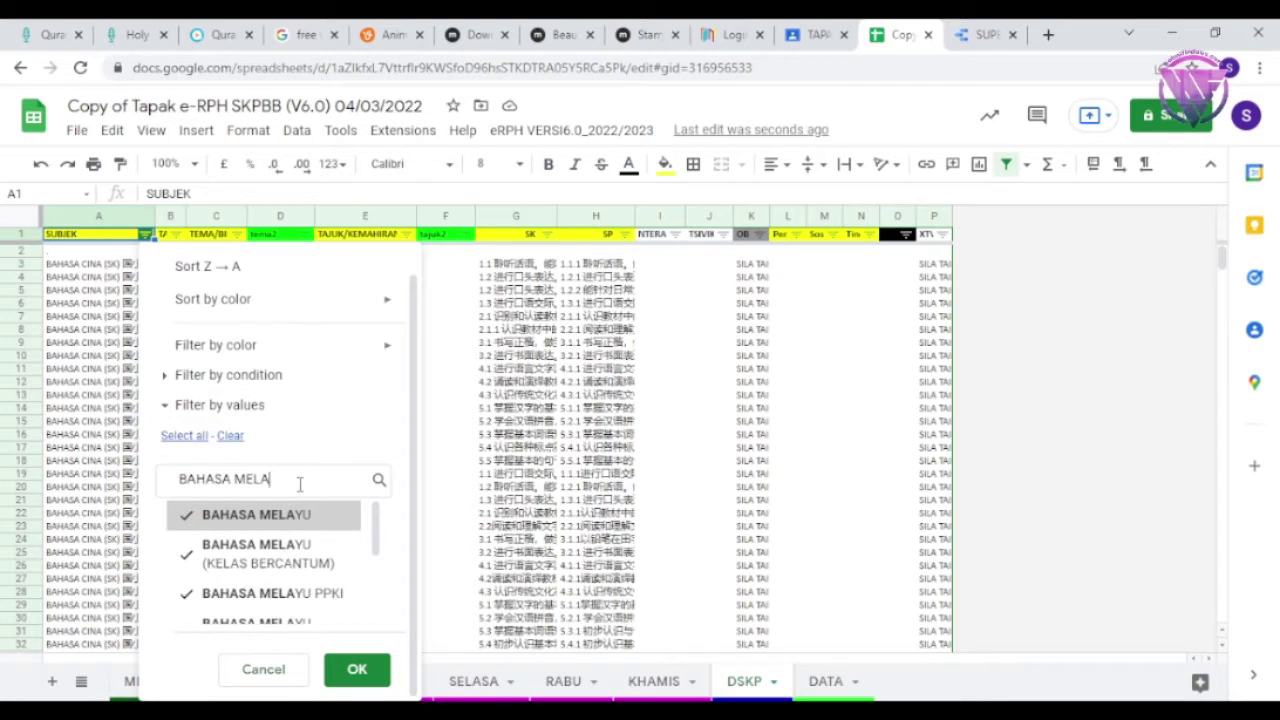
left_click(187, 518)
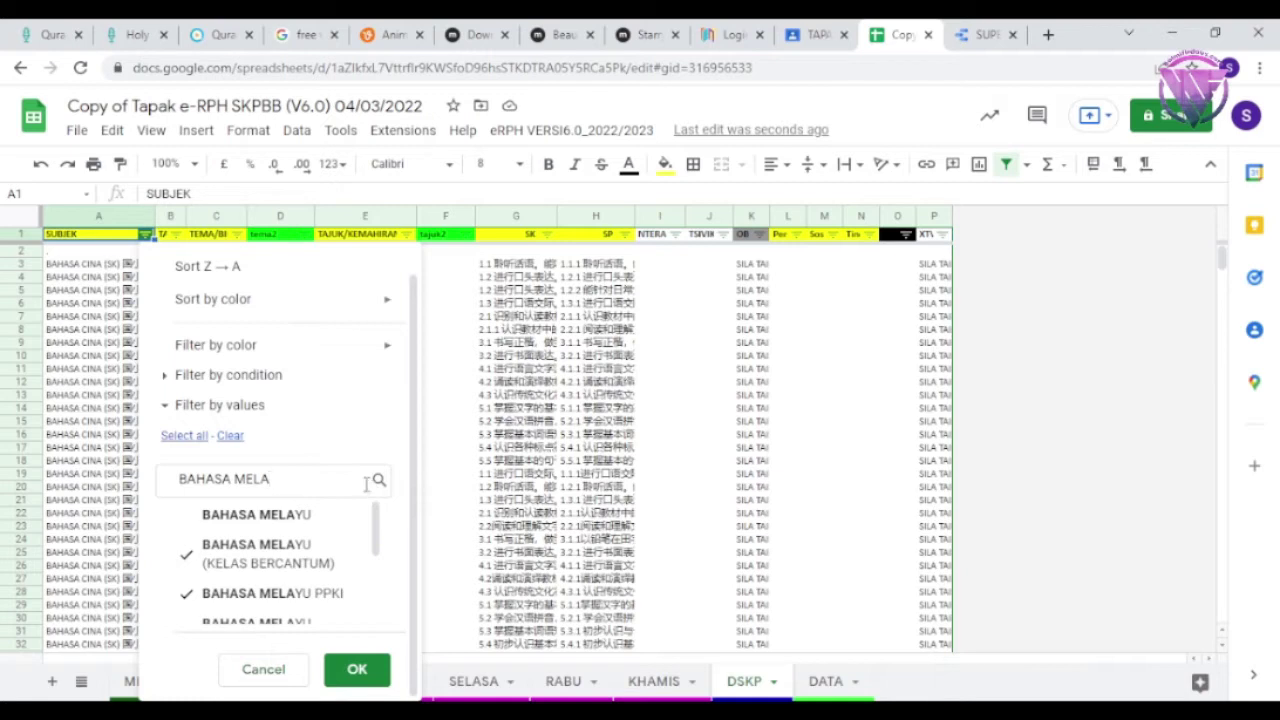
- Find MATEMATIK in the SUBJEK filter values and exclude it as well
left_click_drag(377, 540, 380, 486)
left_click_drag(300, 480, 131, 468)
type("MATEMATIK")
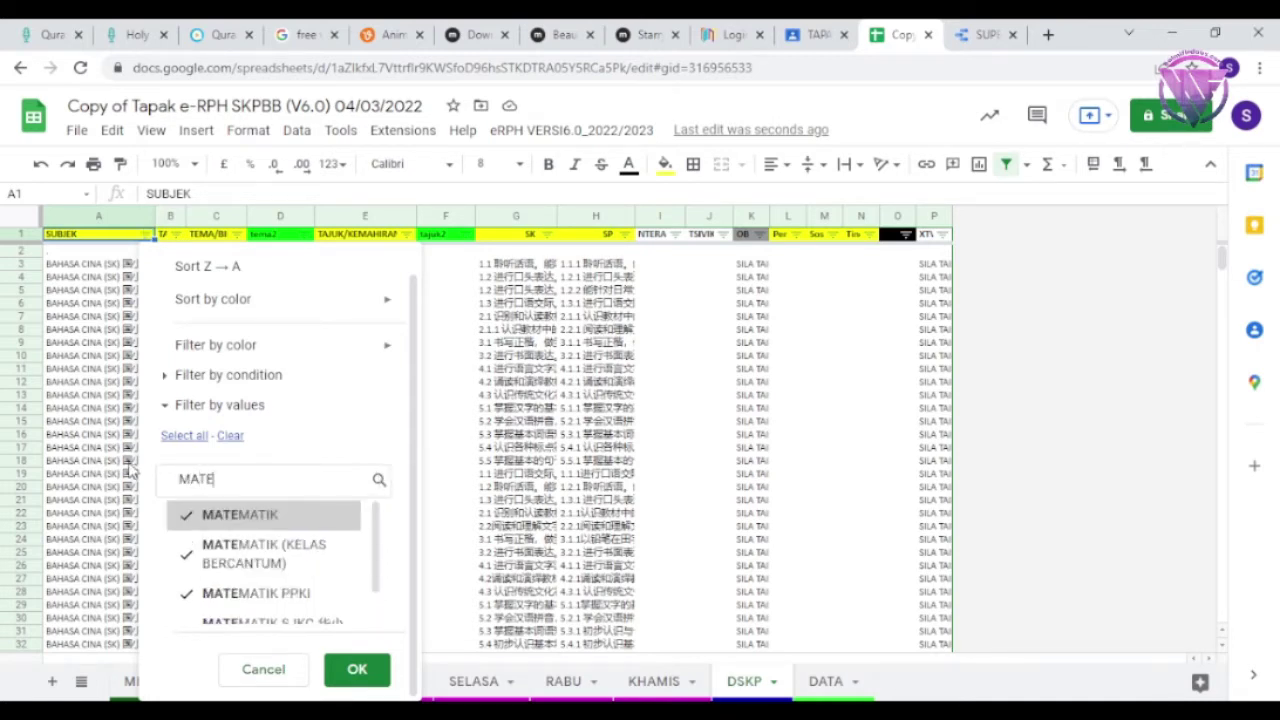
left_click(188, 516)
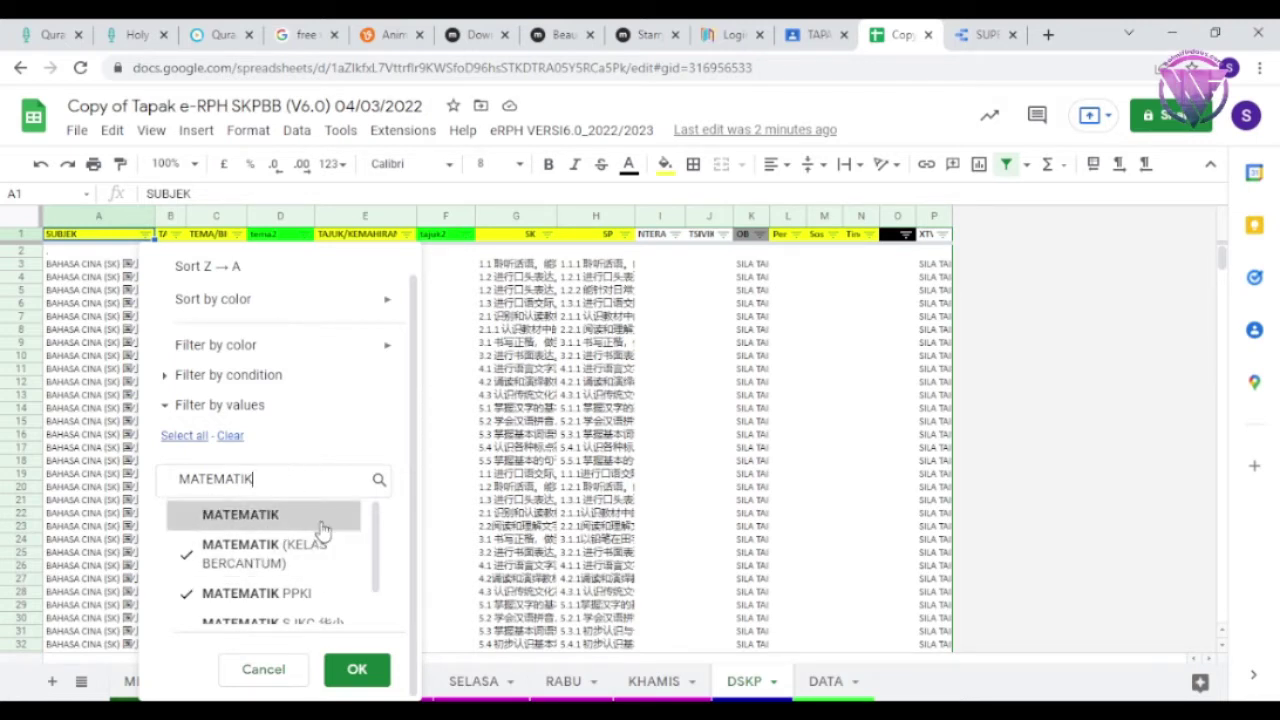
- Exclude SAINS from the SUBJEK filter values and apply the filter
left_click_drag(318, 481, 156, 483)
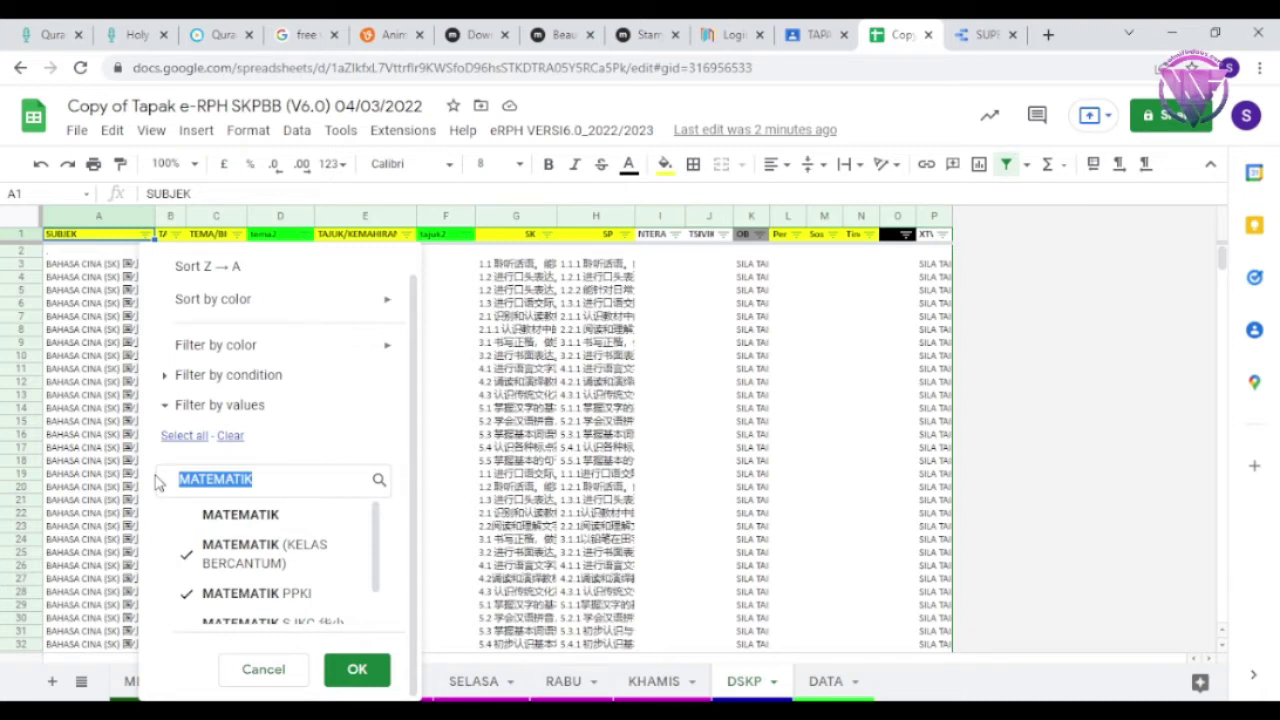
type("SAINS")
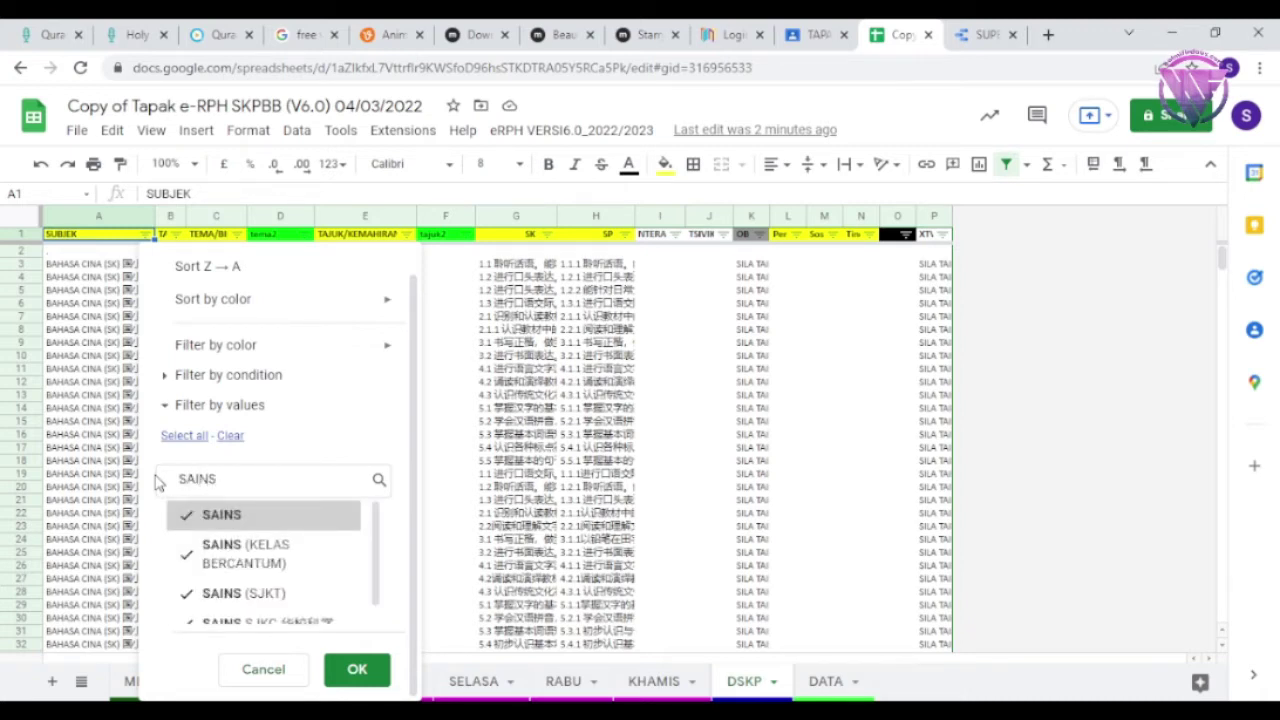
left_click(188, 518)
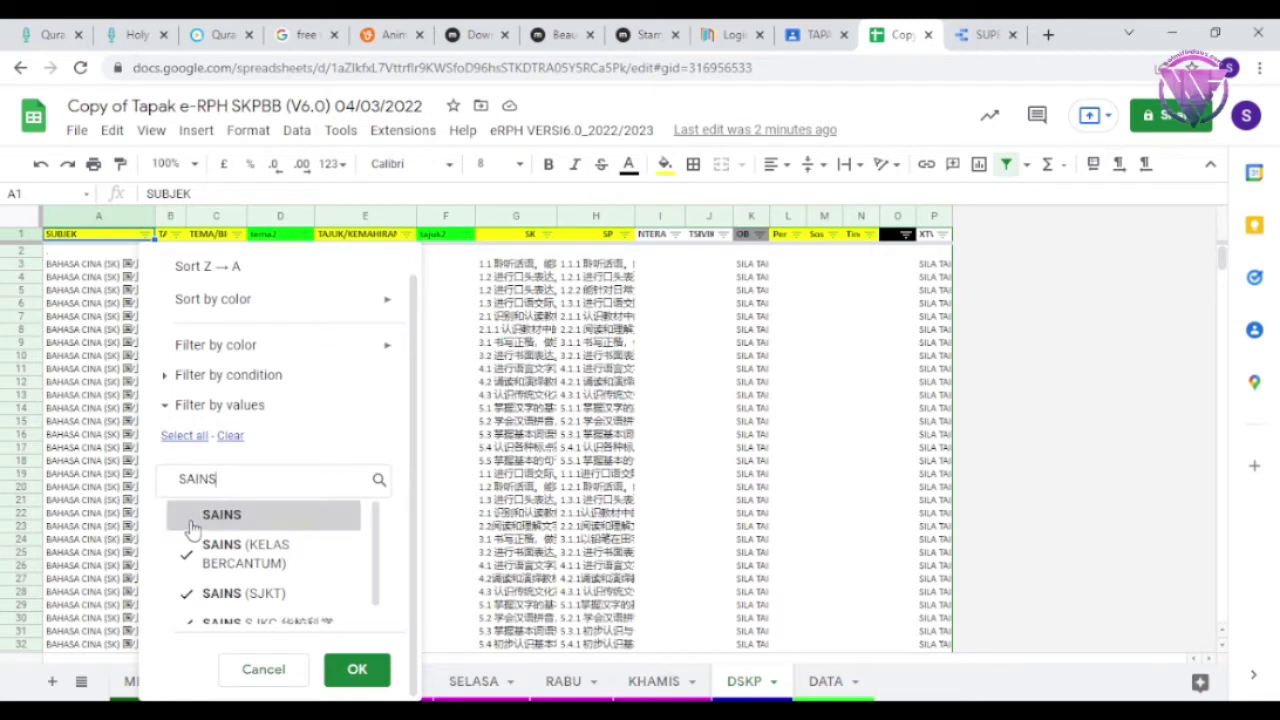
left_click(365, 680)
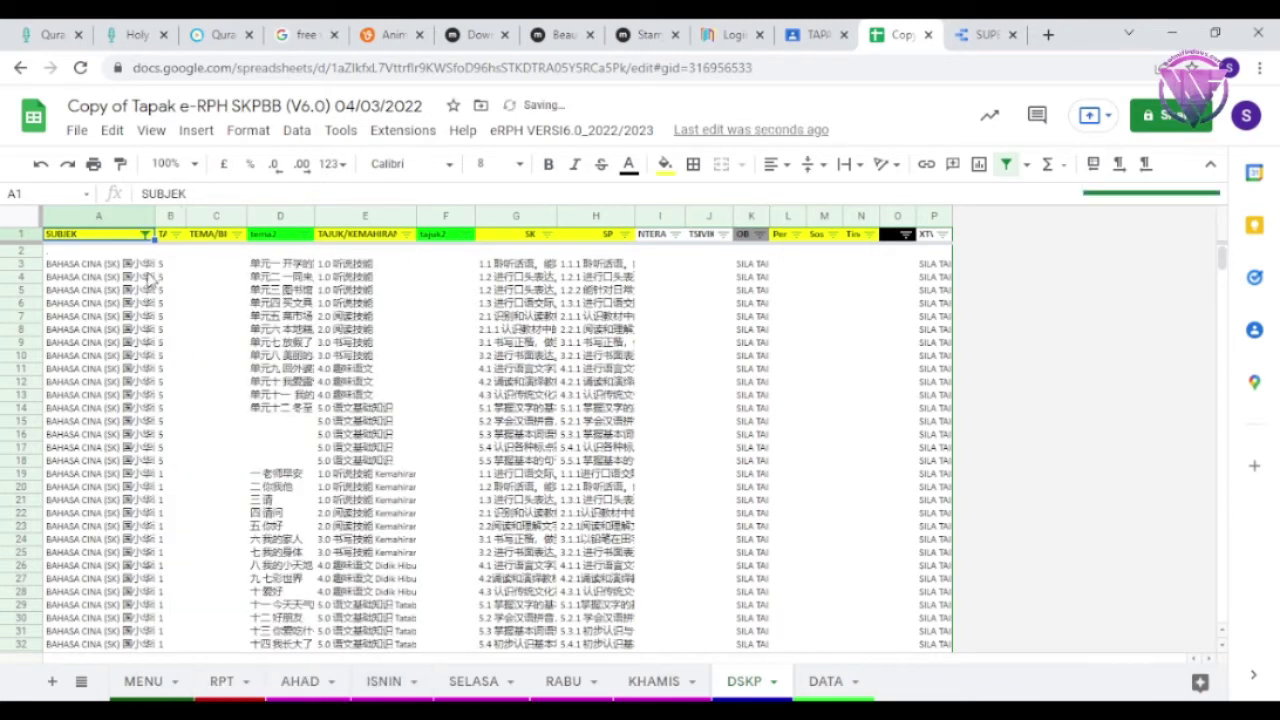
- Delete all the filtered rows of the DSKP sheet from row 2 through row 38929
left_click(30, 262)
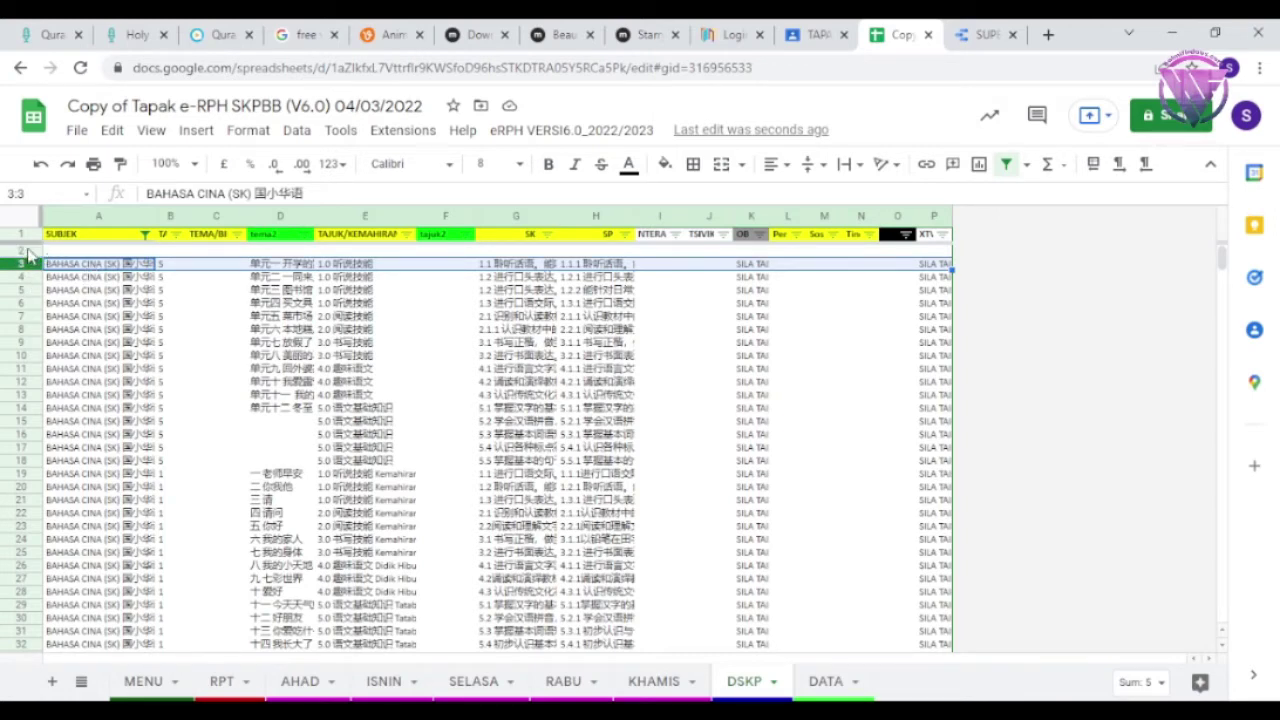
left_click(24, 250)
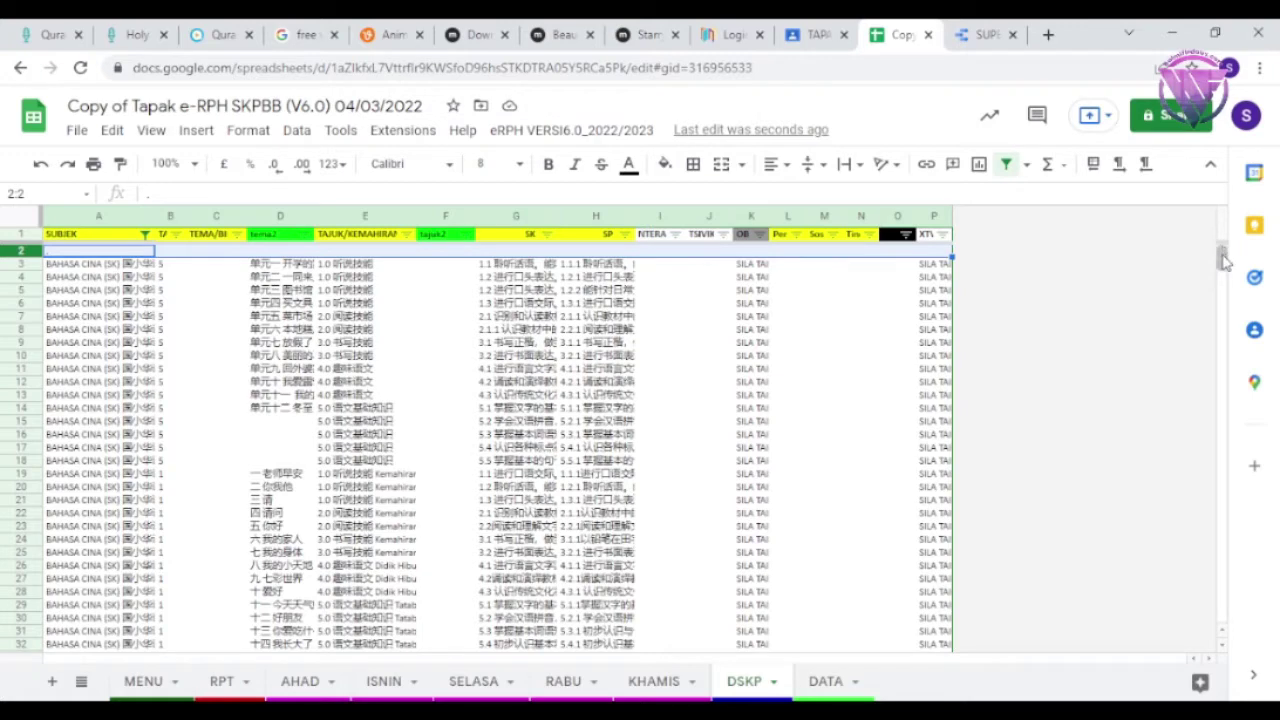
left_click_drag(1224, 262, 1223, 591)
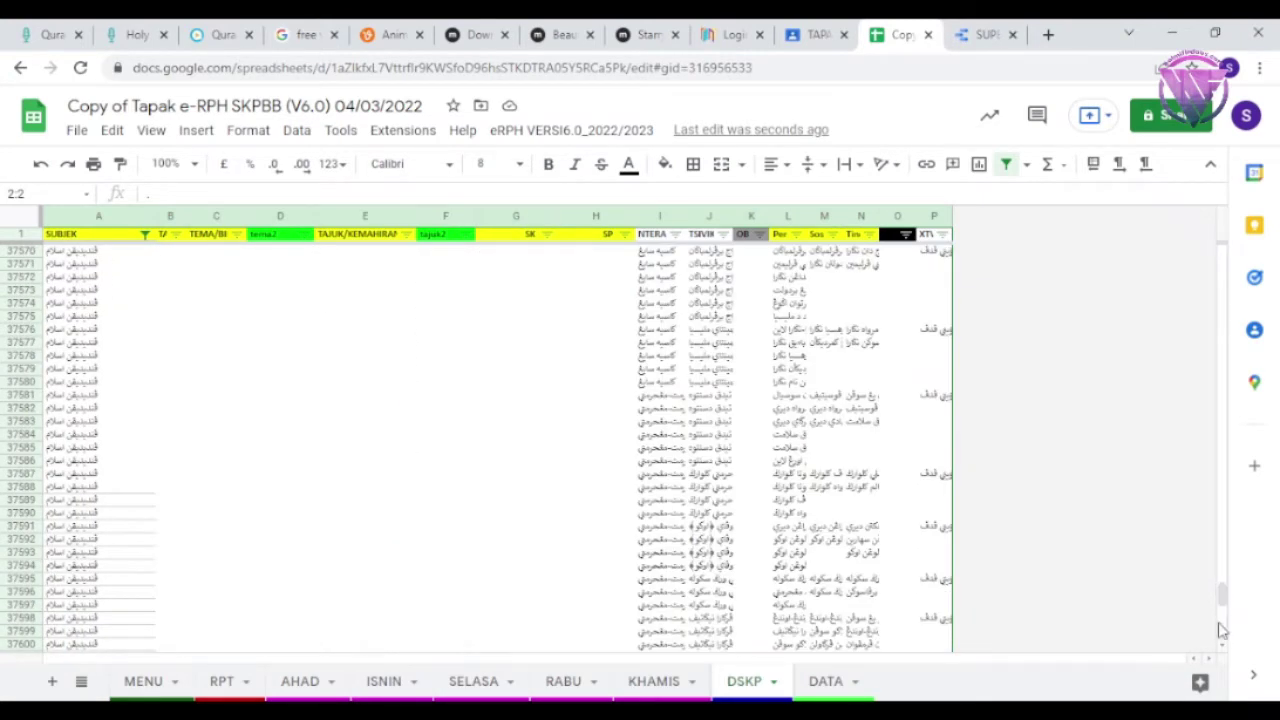
left_click(1223, 645)
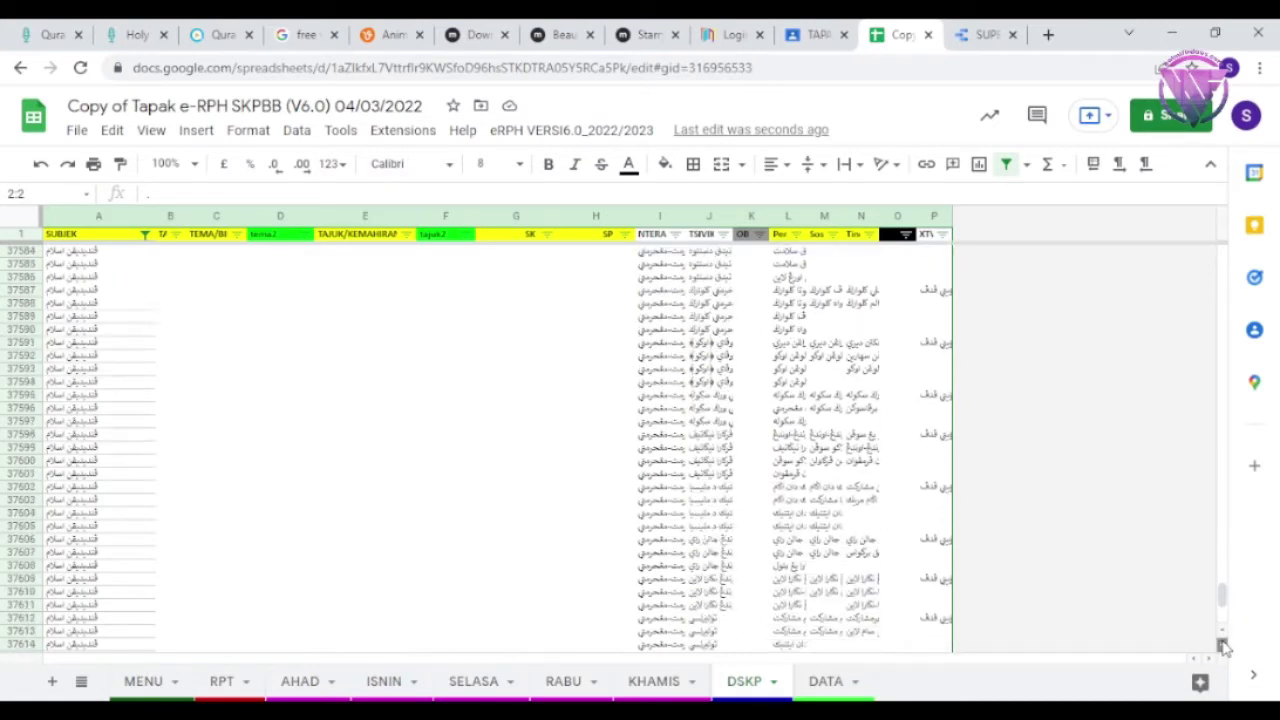
left_click_drag(1223, 645, 1223, 645)
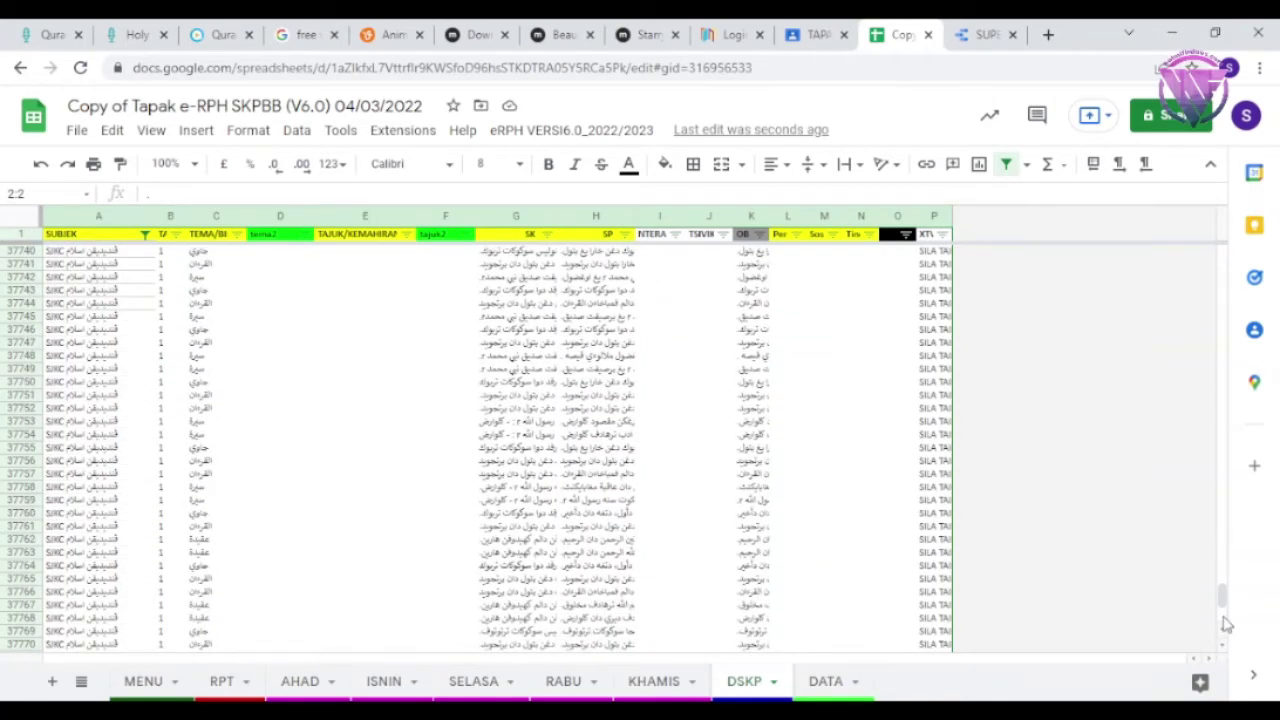
left_click_drag(1225, 597, 1228, 608)
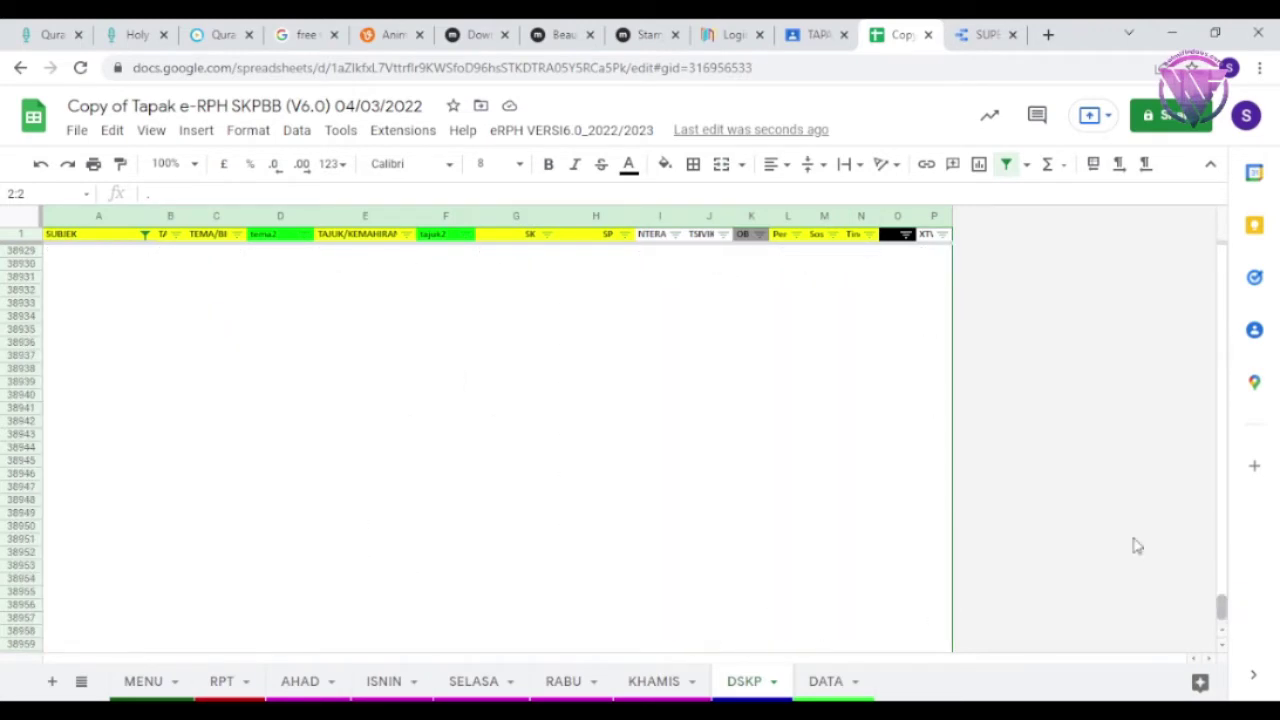
left_click(20, 250)
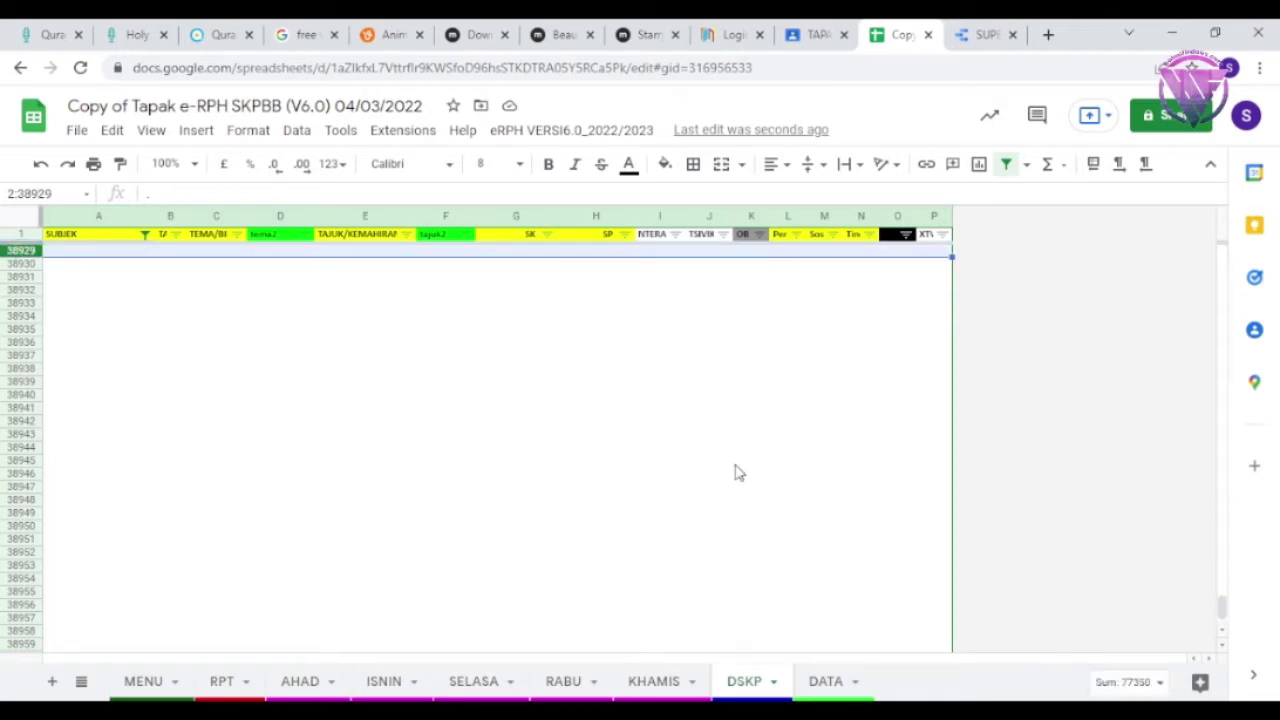
scroll(1226, 612, "up", 10)
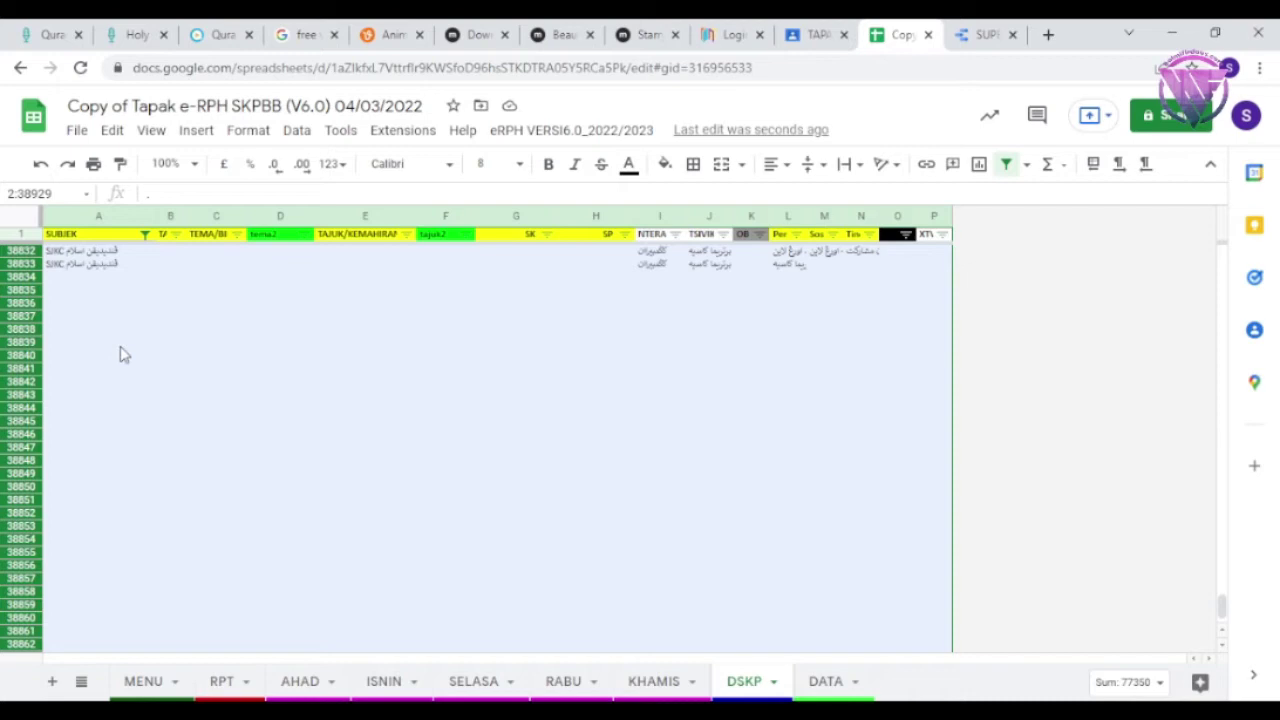
right_click(26, 274)
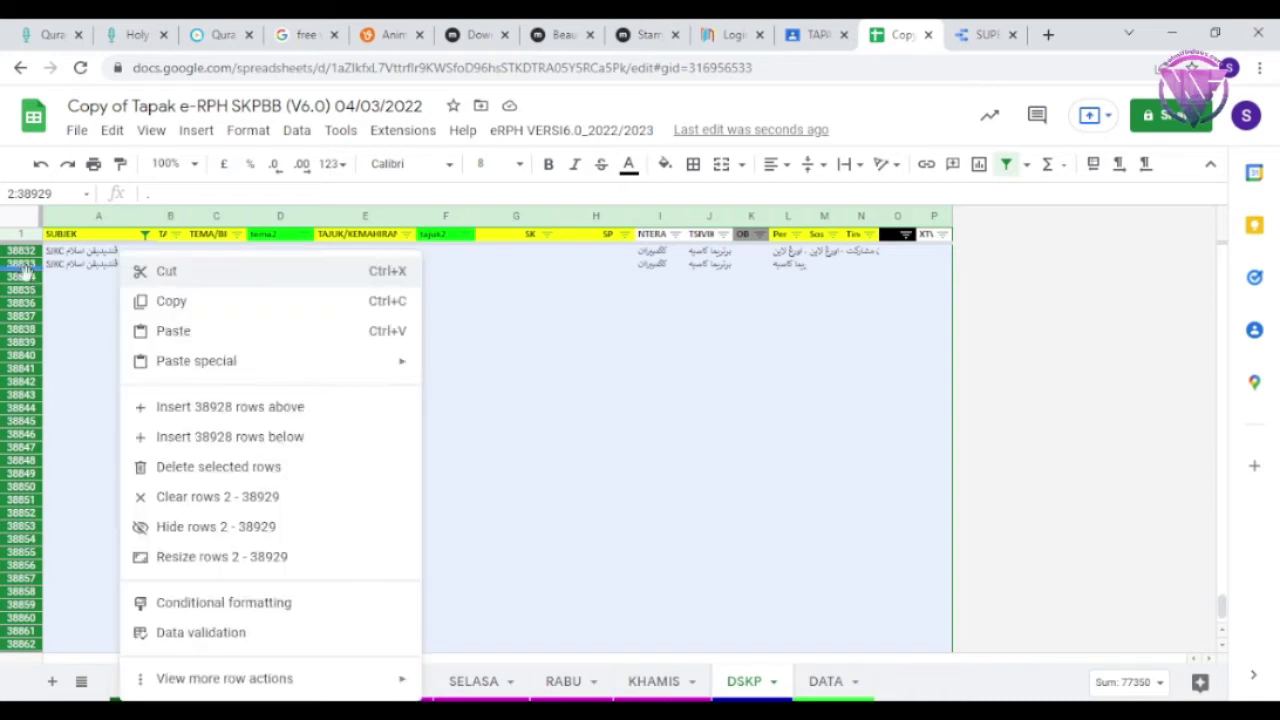
left_click(248, 467)
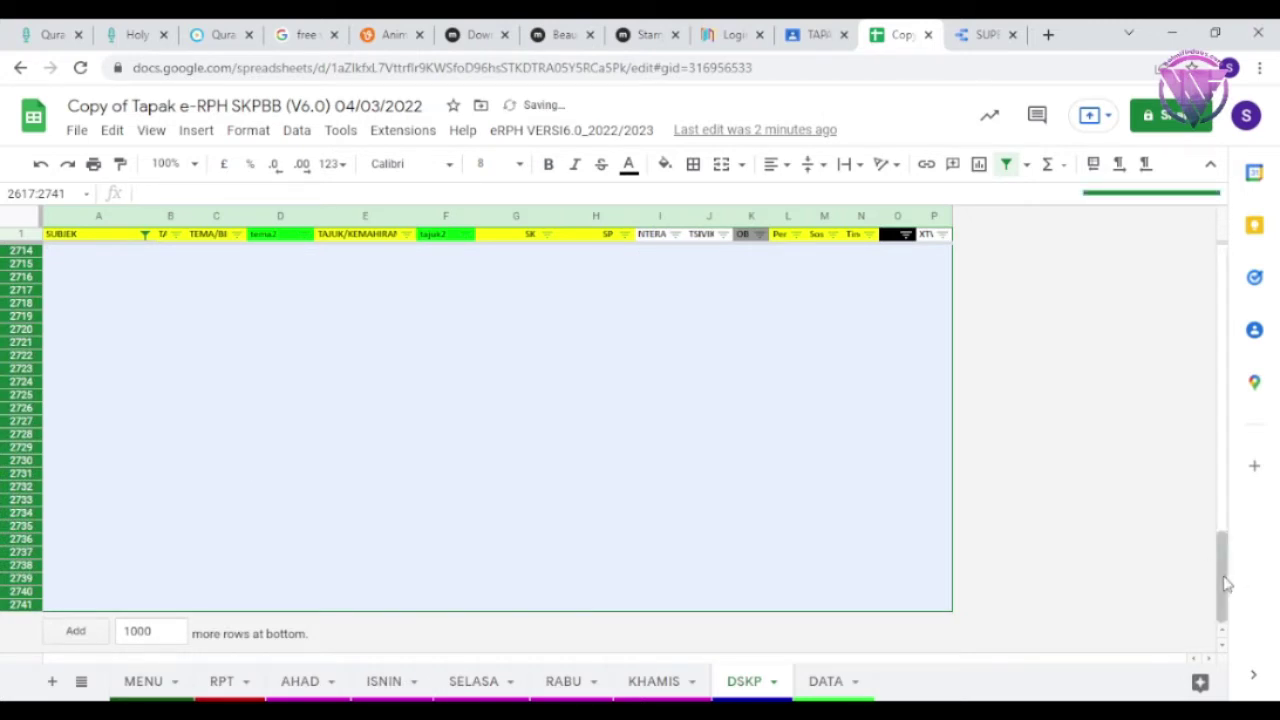
- Reselect all values in the SUBJEK filter, apply it and return to the first rows of the DSKP sheet
left_click_drag(1226, 584, 1228, 260)
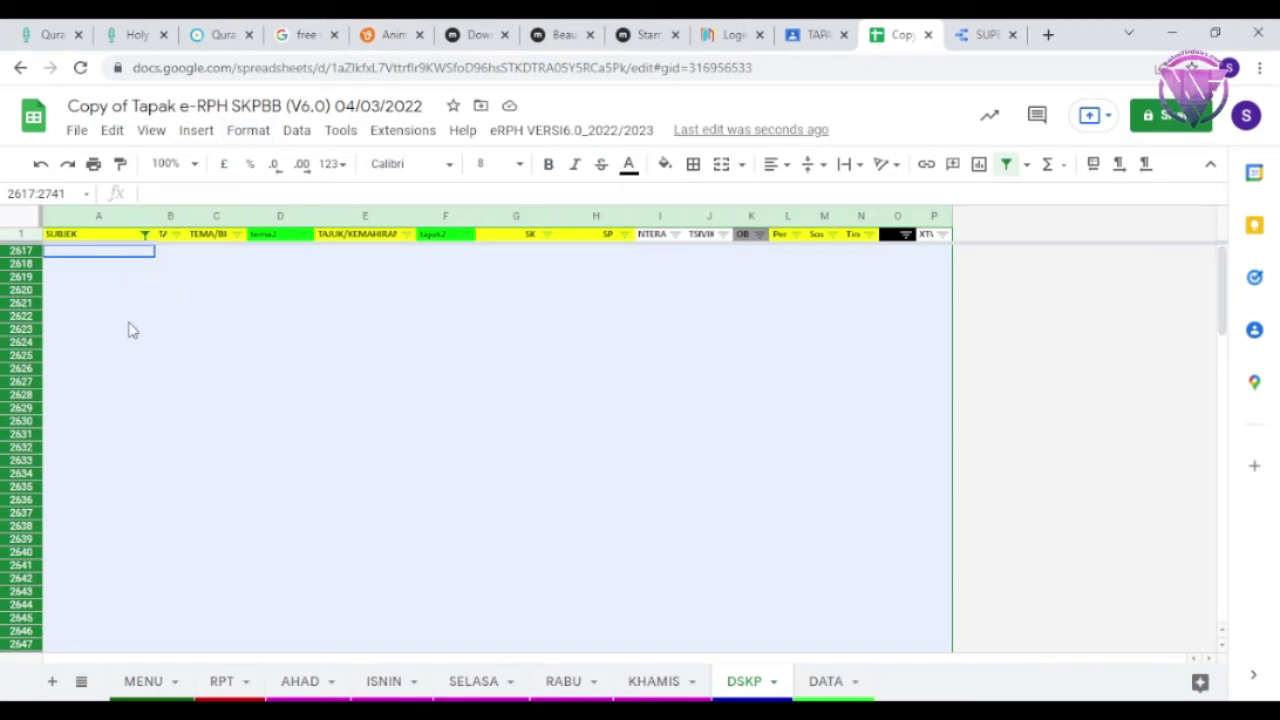
left_click(53, 334)
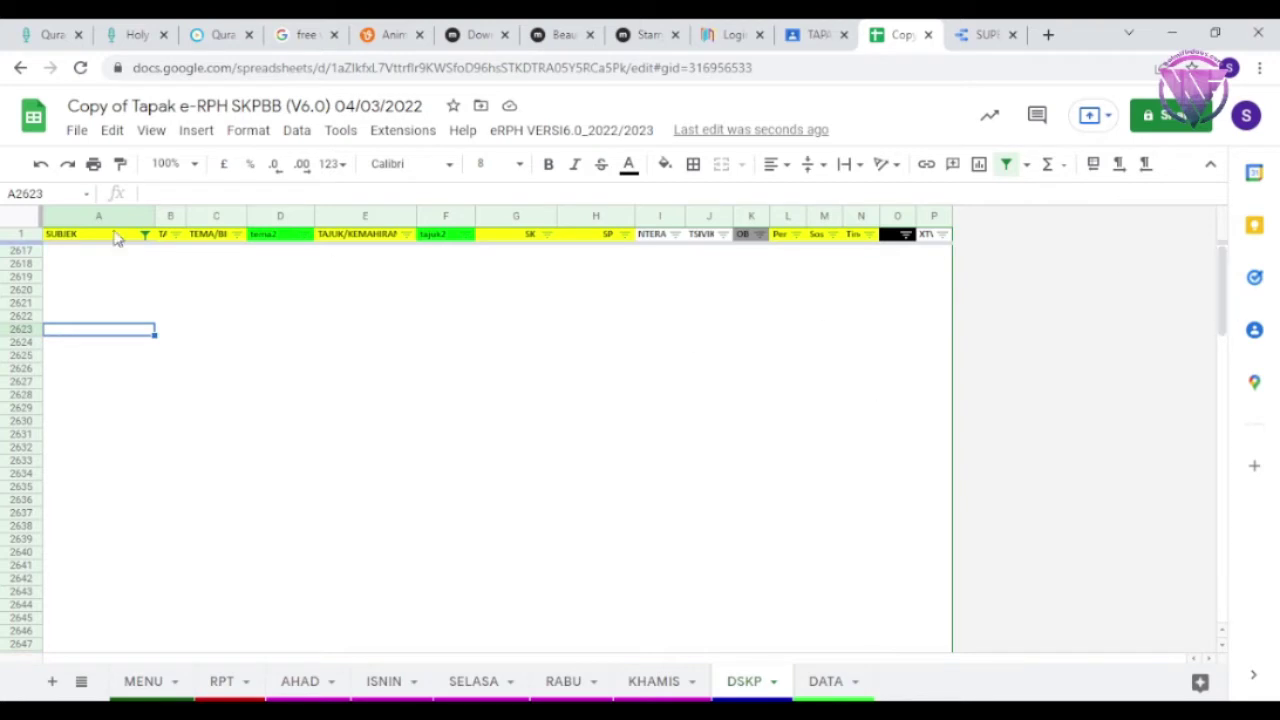
left_click(145, 233)
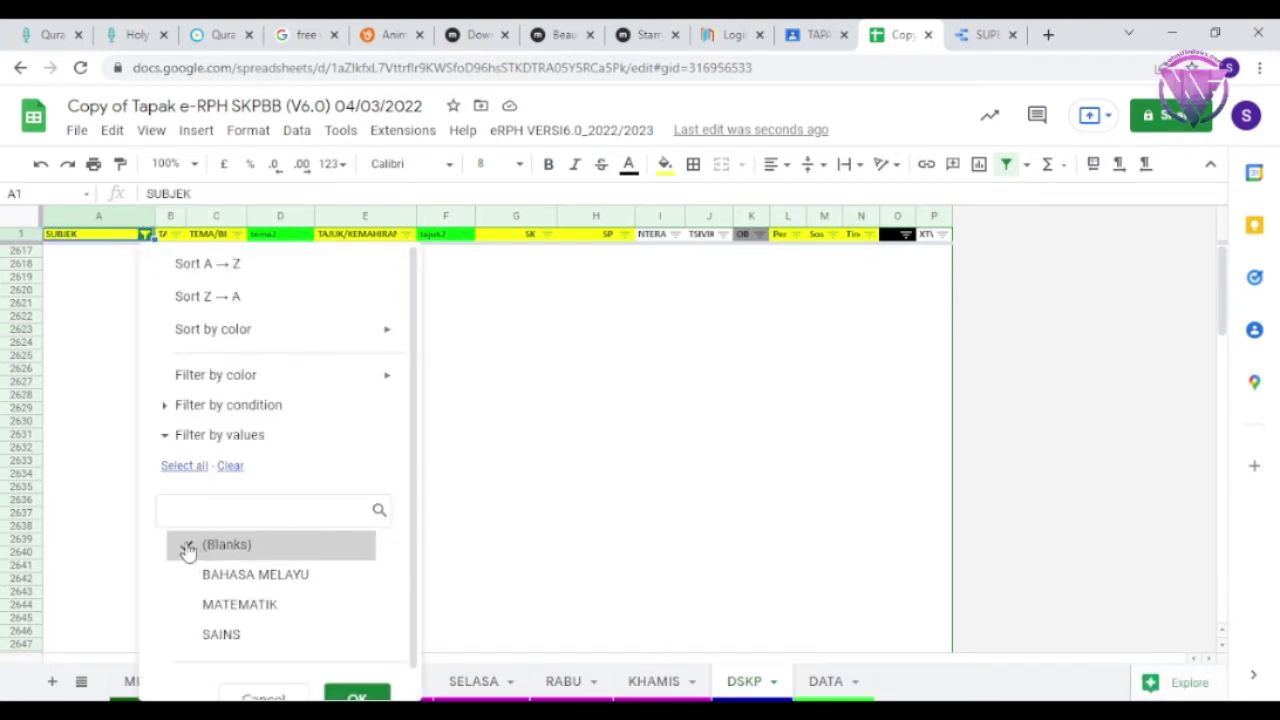
left_click(190, 472)
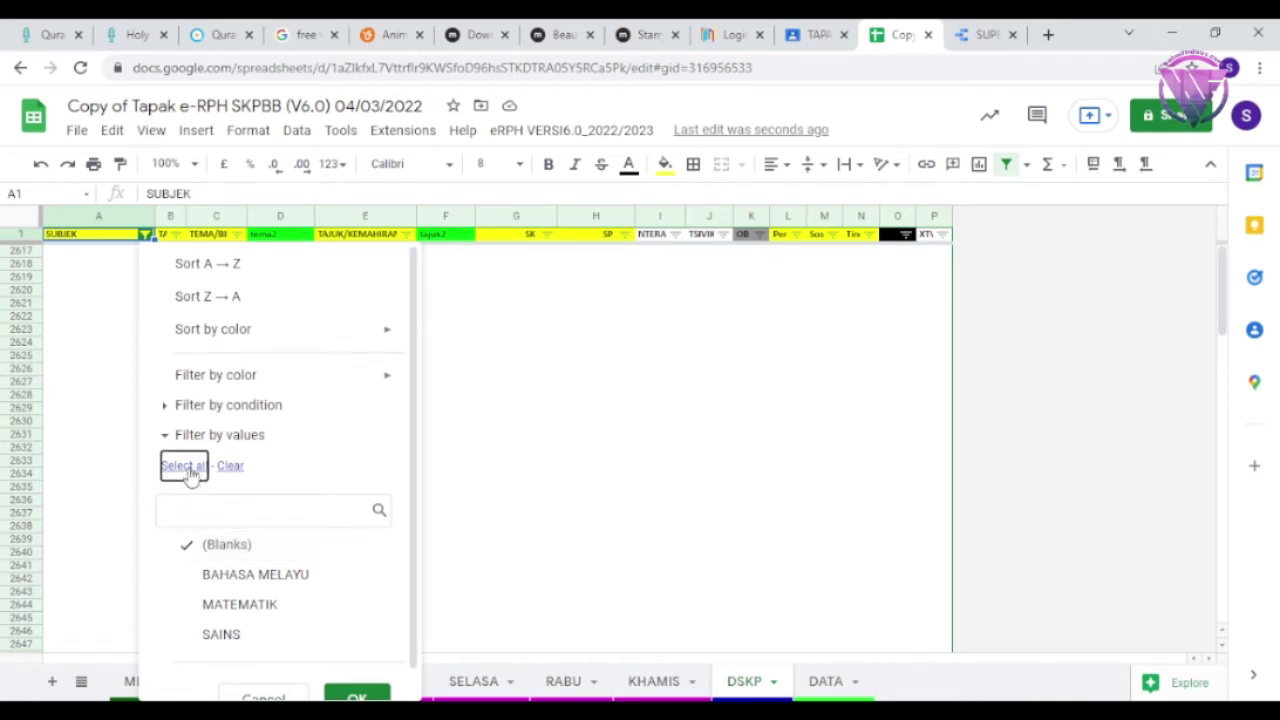
scroll(362, 699, "down", 1)
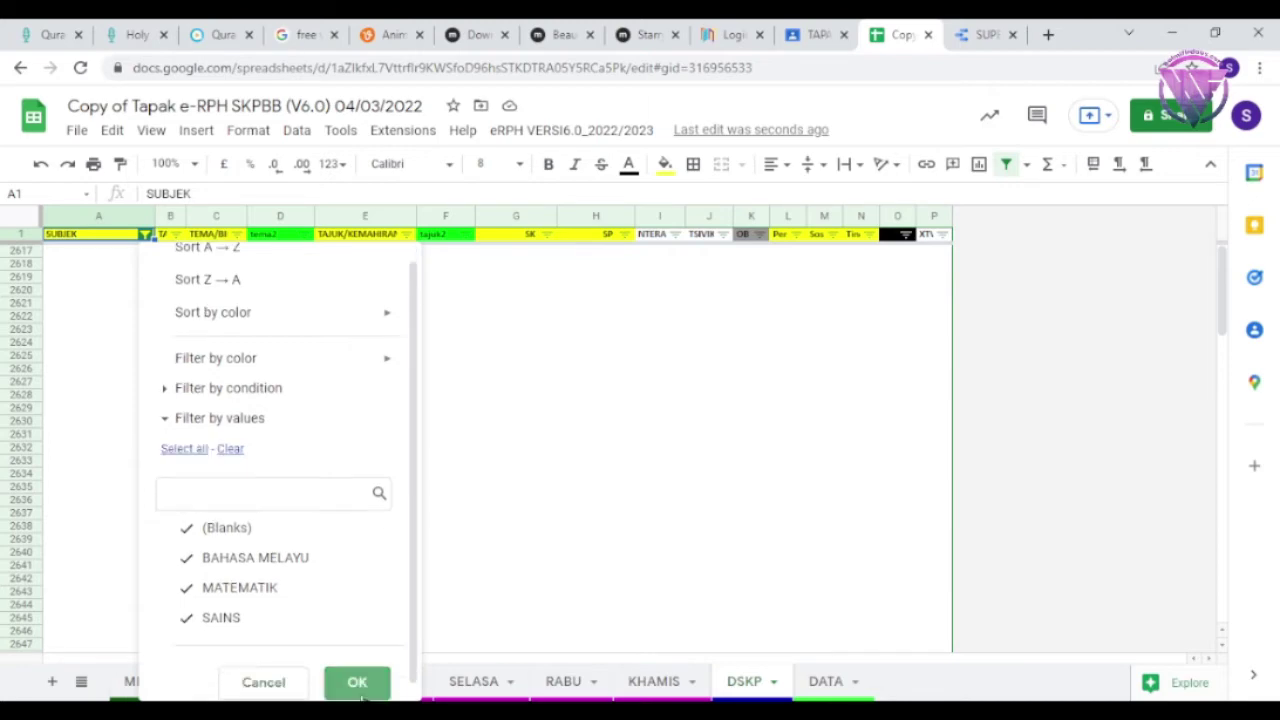
left_click(357, 684)
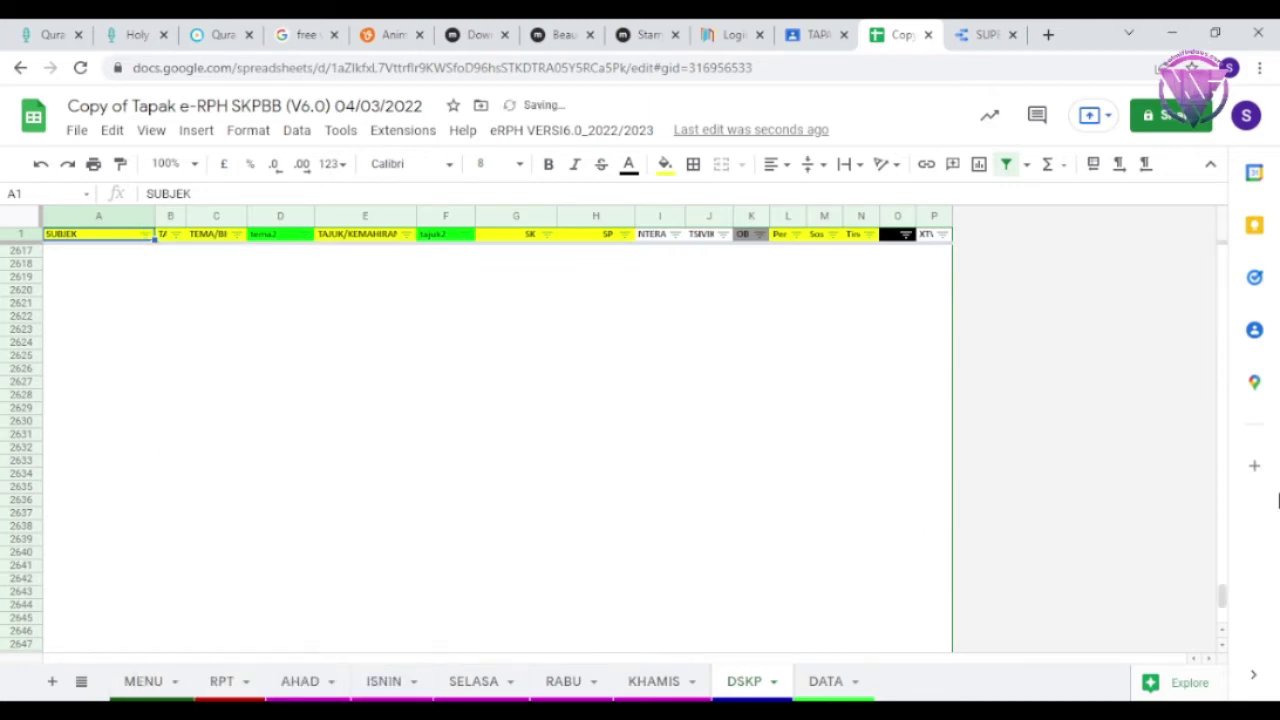
left_click_drag(1222, 597, 1226, 222)
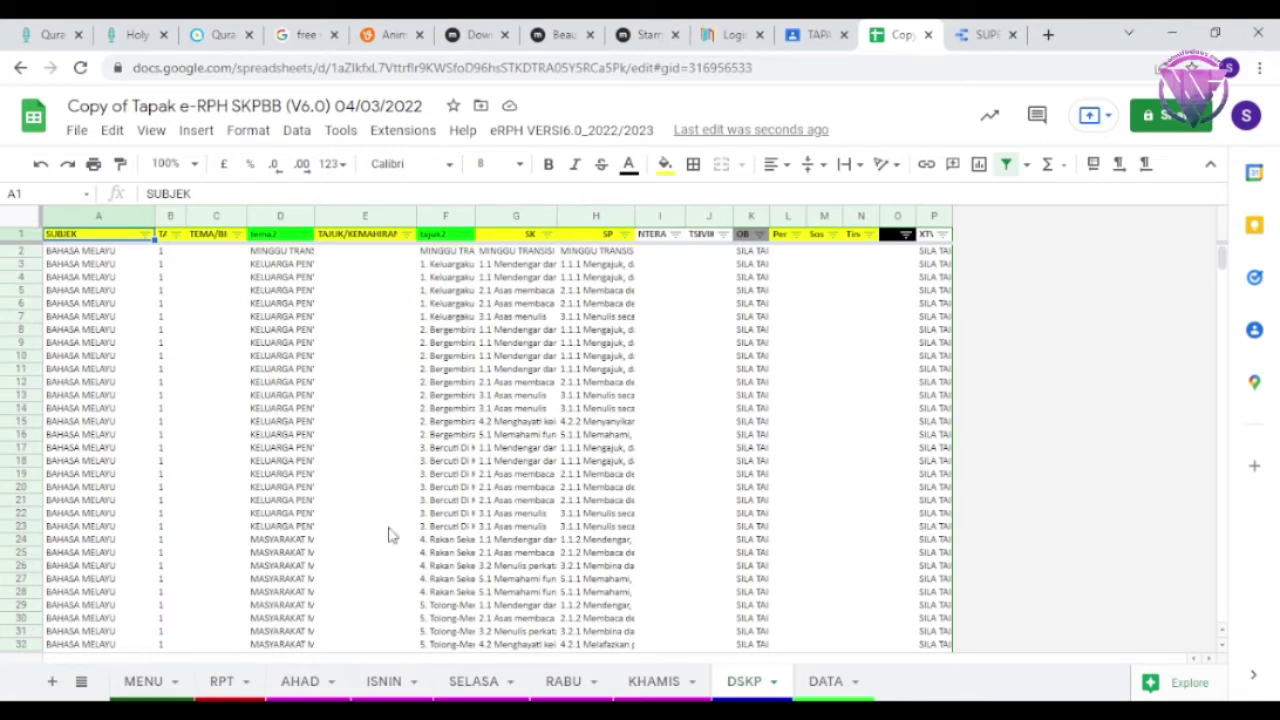
- On the MENU sheet, choose MATEMATIK as the first AHAD lesson's subject and set its TAHUN to 1
left_click(143, 681)
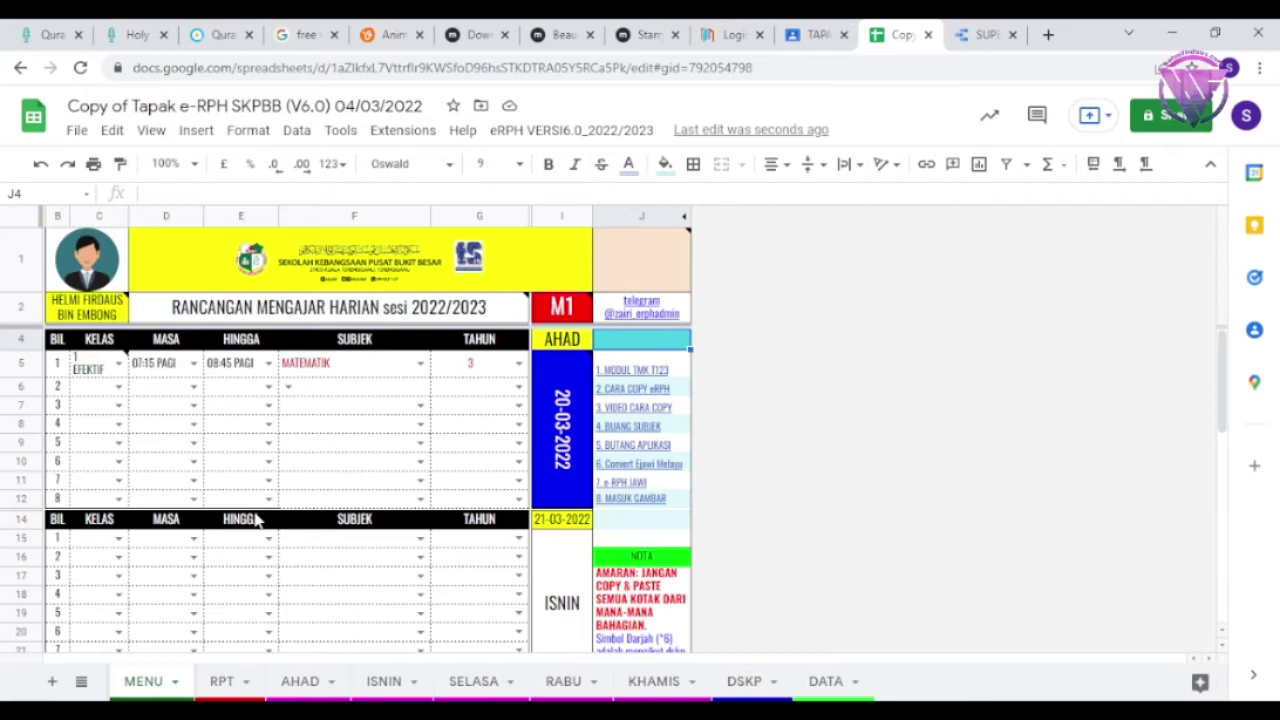
left_click(421, 366)
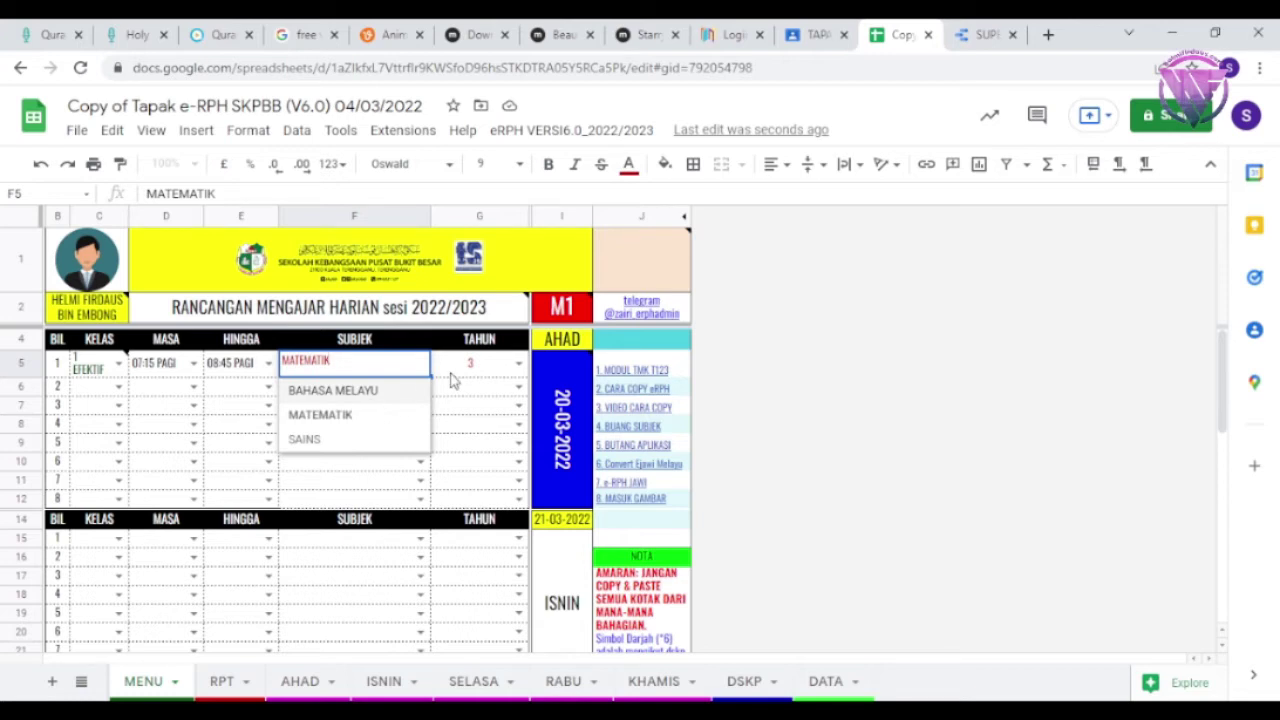
left_click(343, 416)
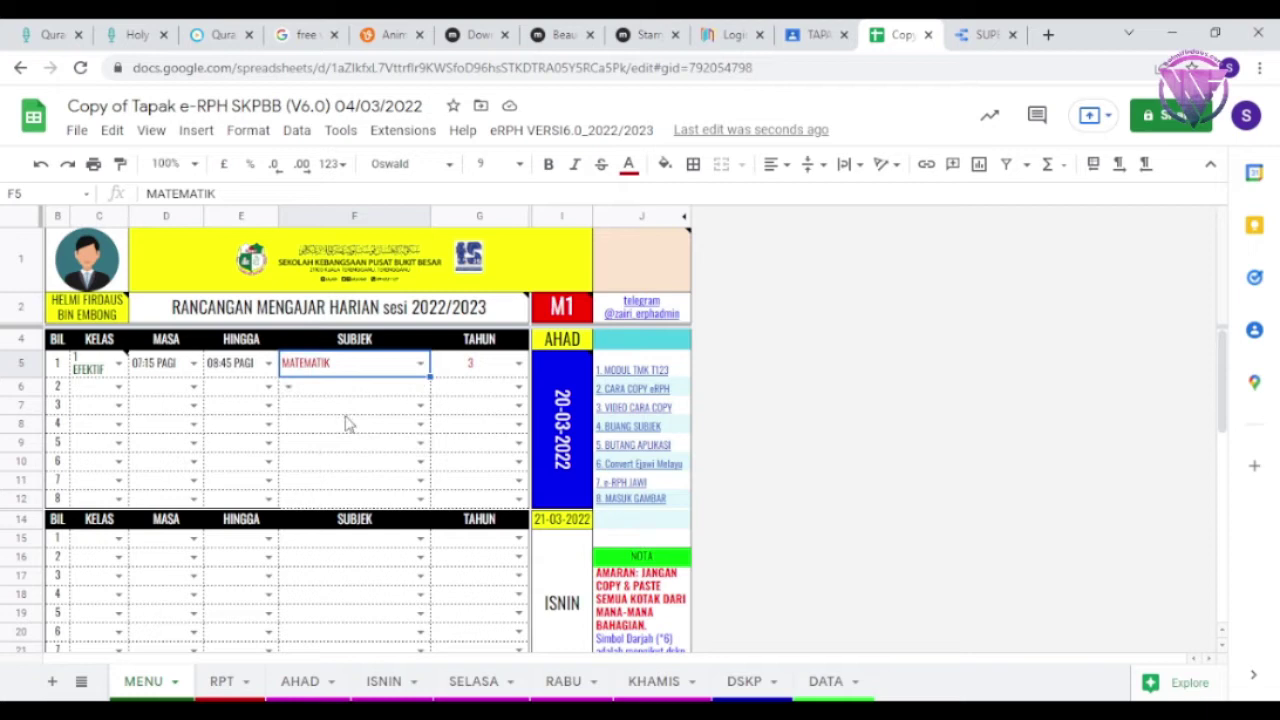
left_click(519, 364)
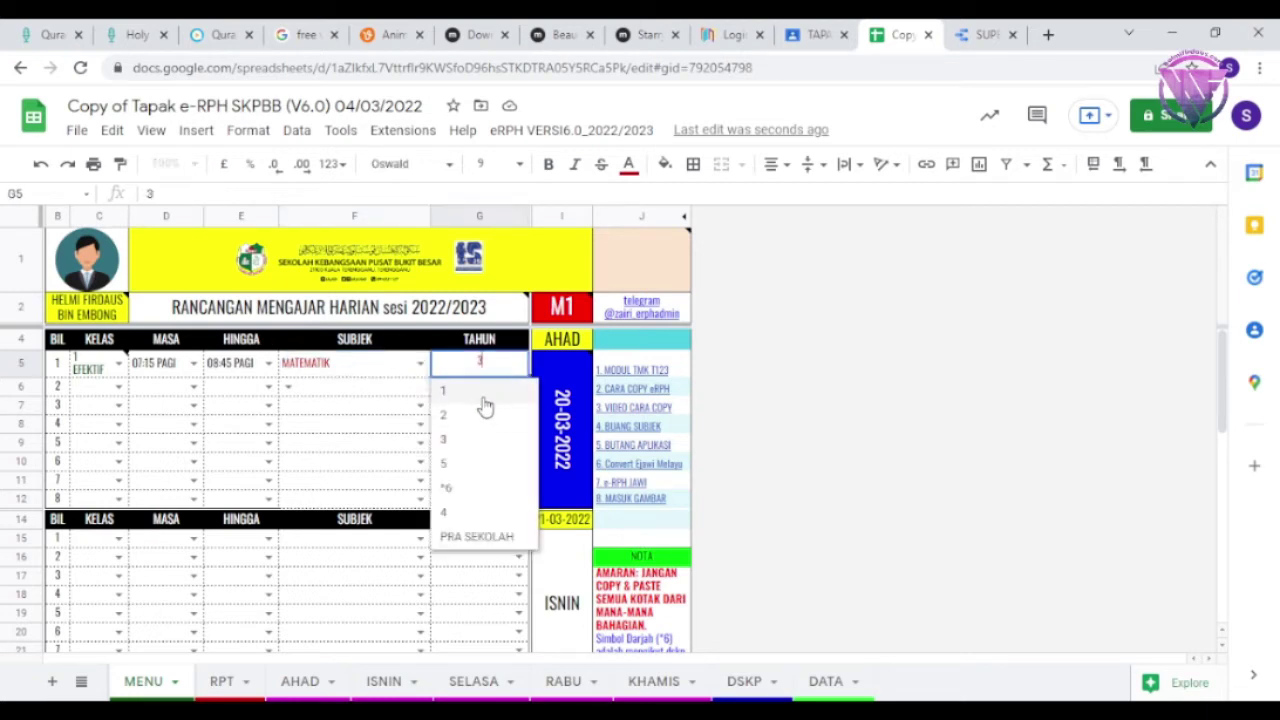
left_click(490, 401)
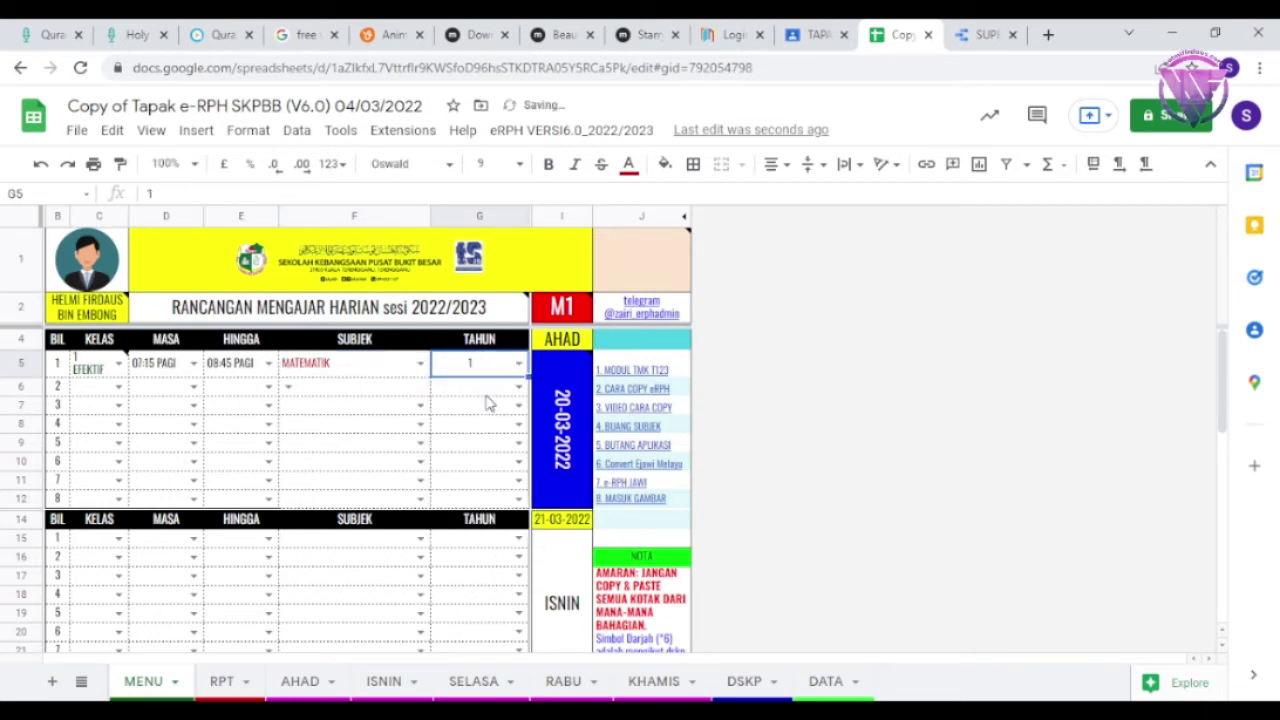
- Open the date picker for the AHAD date on the MENU sheet and leave it without choosing a date
left_click(563, 424)
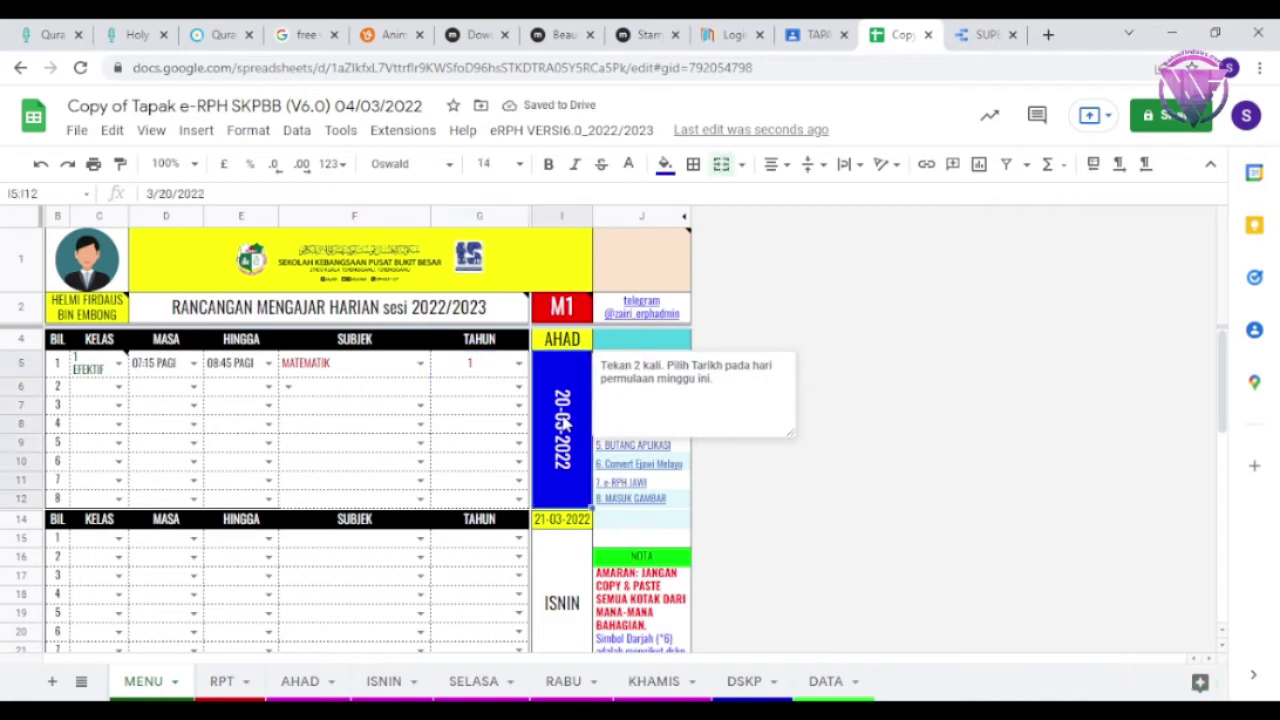
double_click(563, 424)
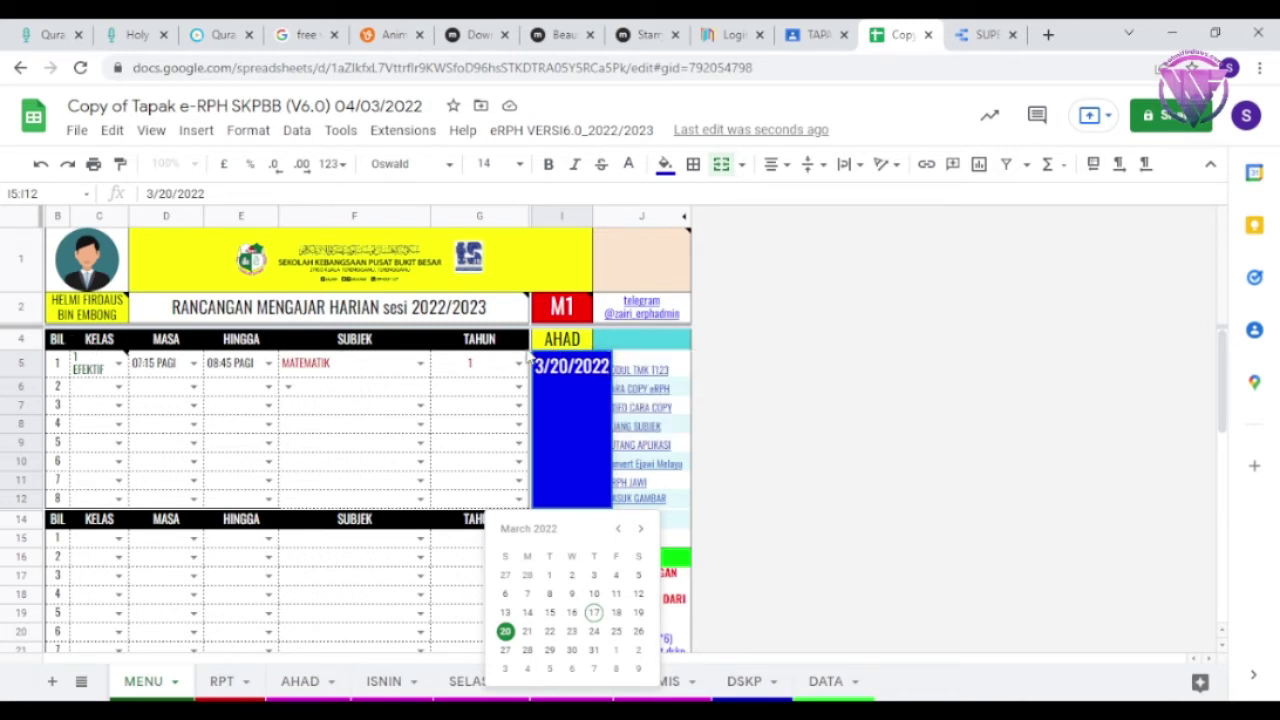
left_click(781, 397)
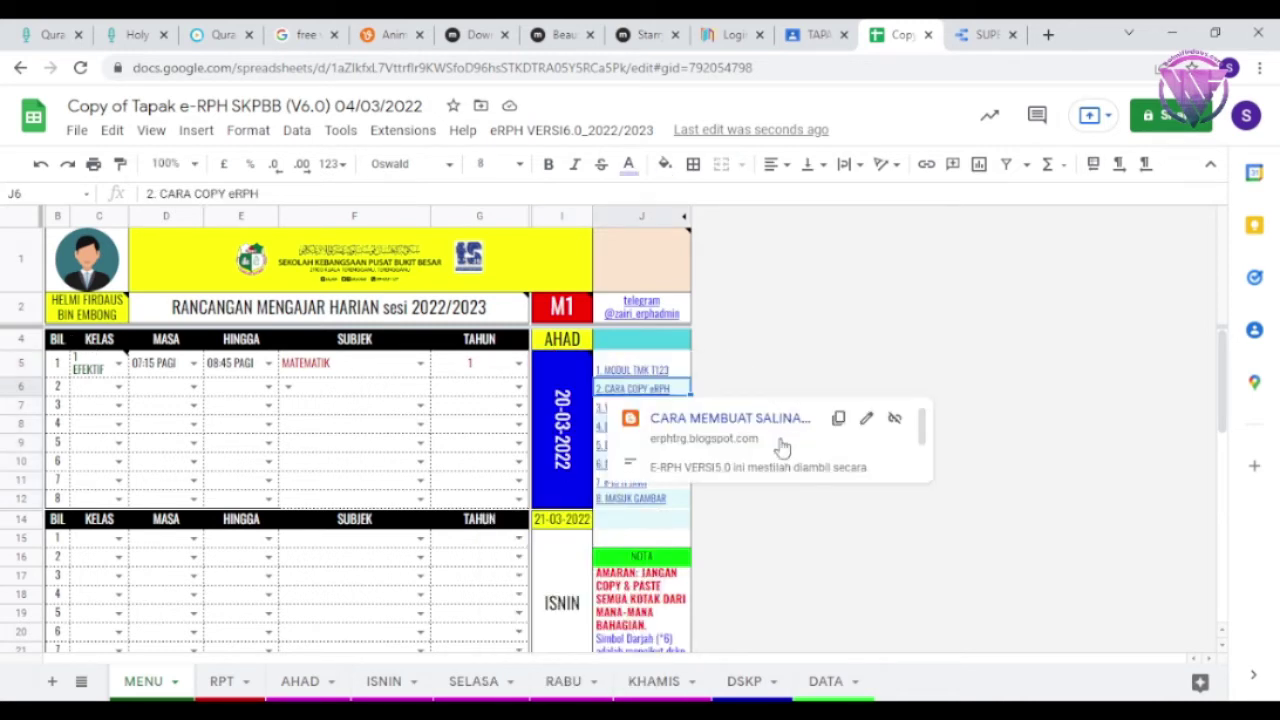
- On the RPT sheet, choose BAHASA MELAYU as the subject of RPT 01 and set its TAHUN to 1
left_click(218, 682)
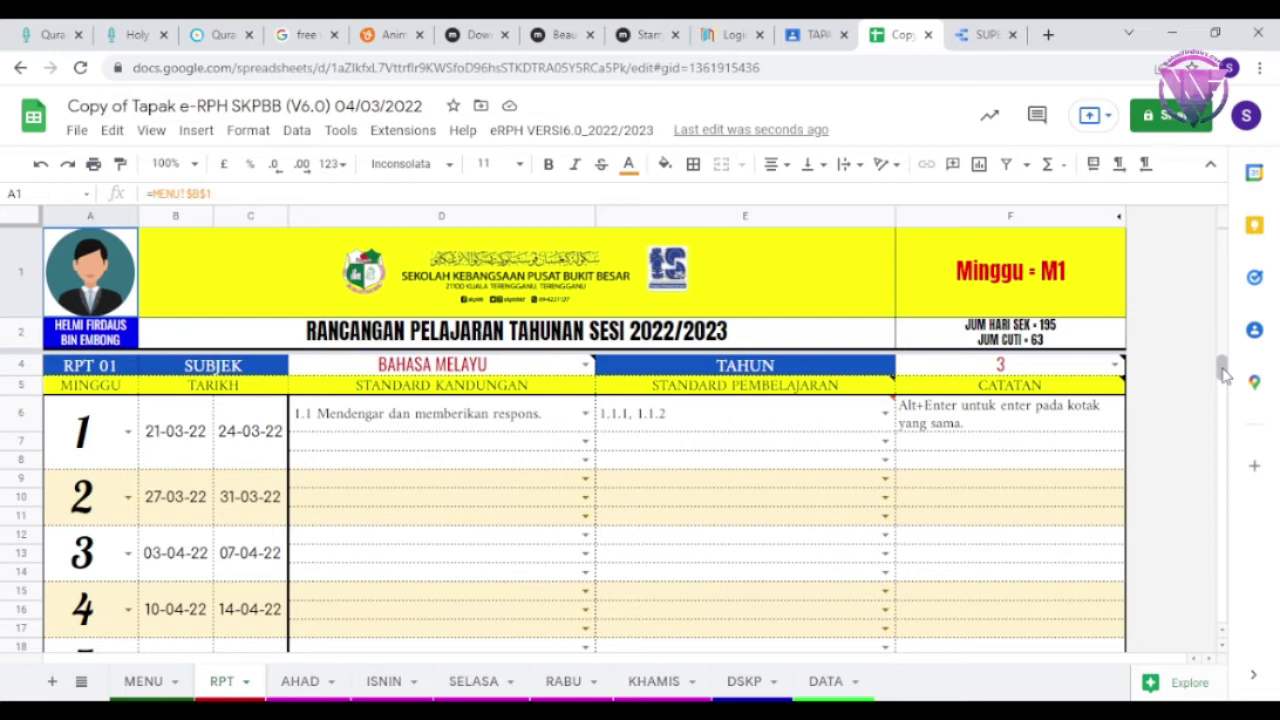
scroll(1224, 374, "down", 3)
scroll(1224, 374, "up", 3)
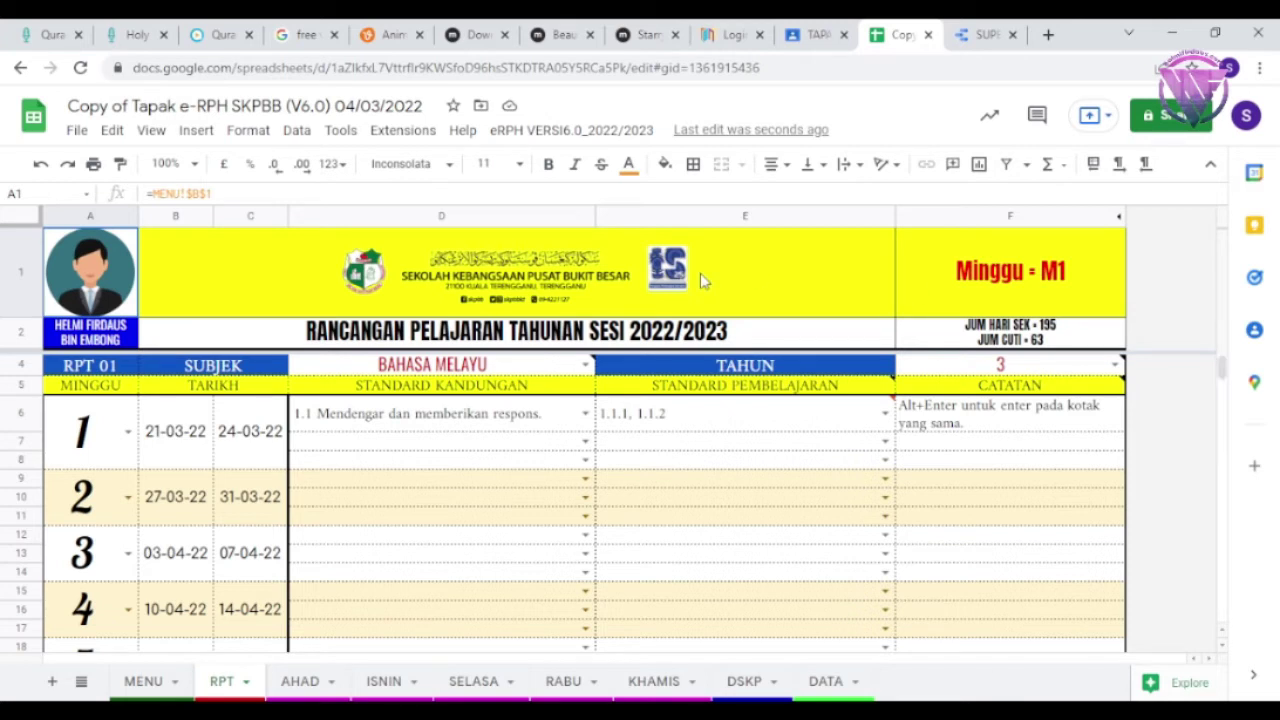
left_click(586, 368)
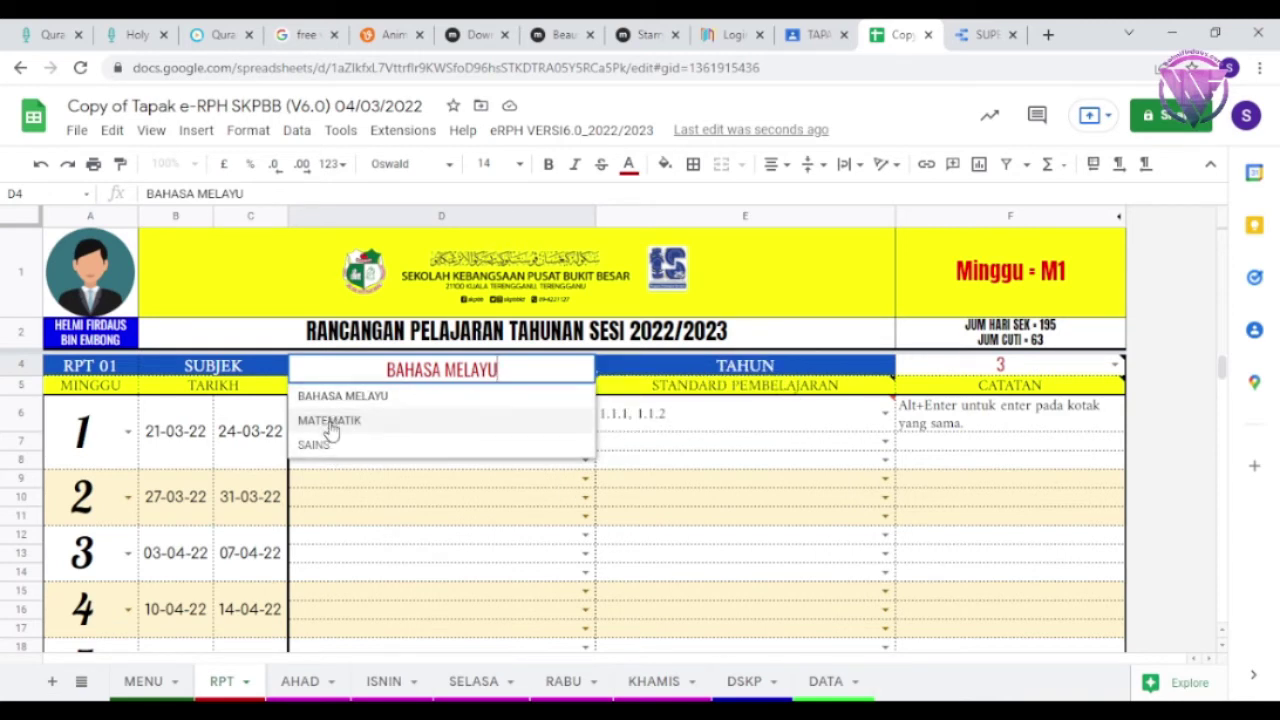
left_click(358, 400)
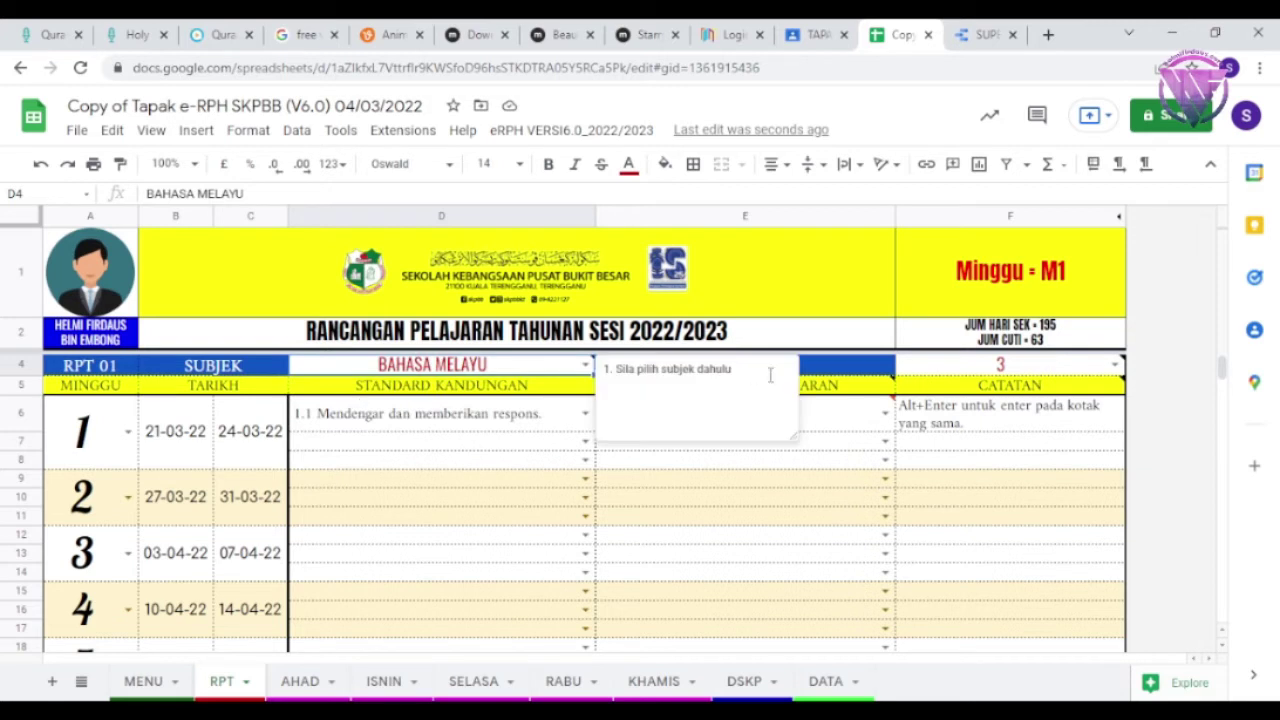
left_click(1111, 366)
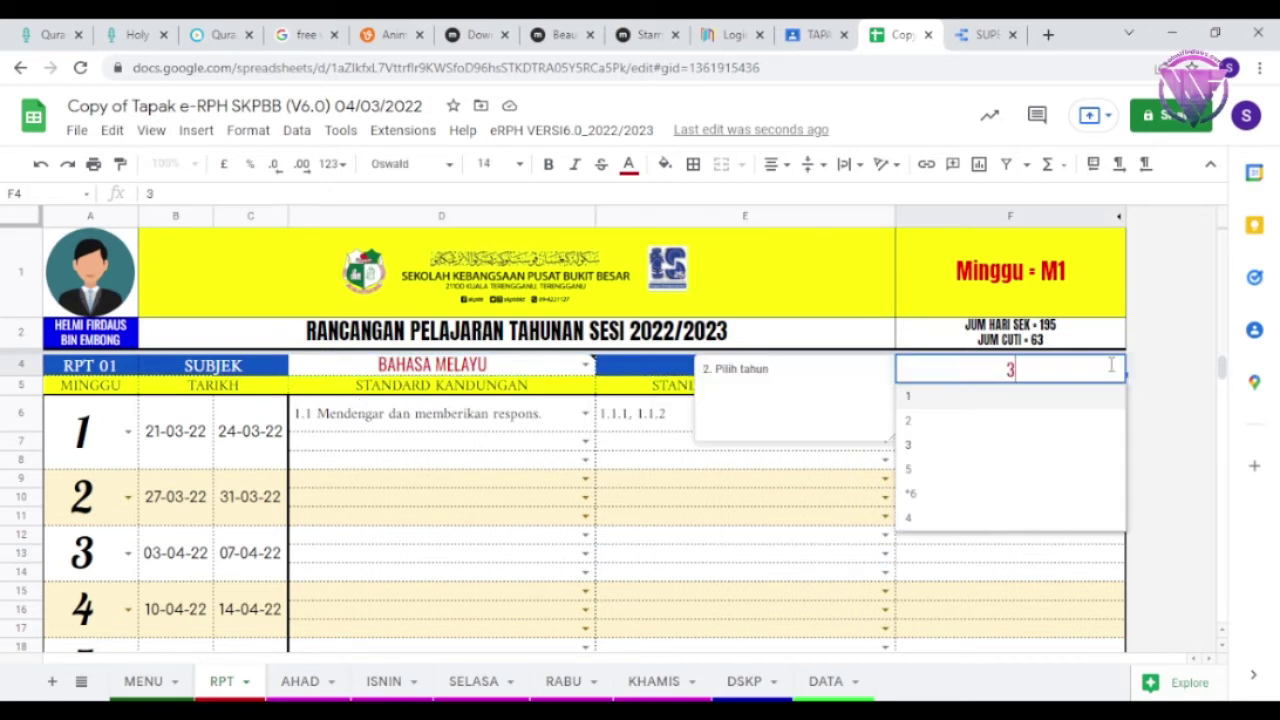
left_click(948, 400)
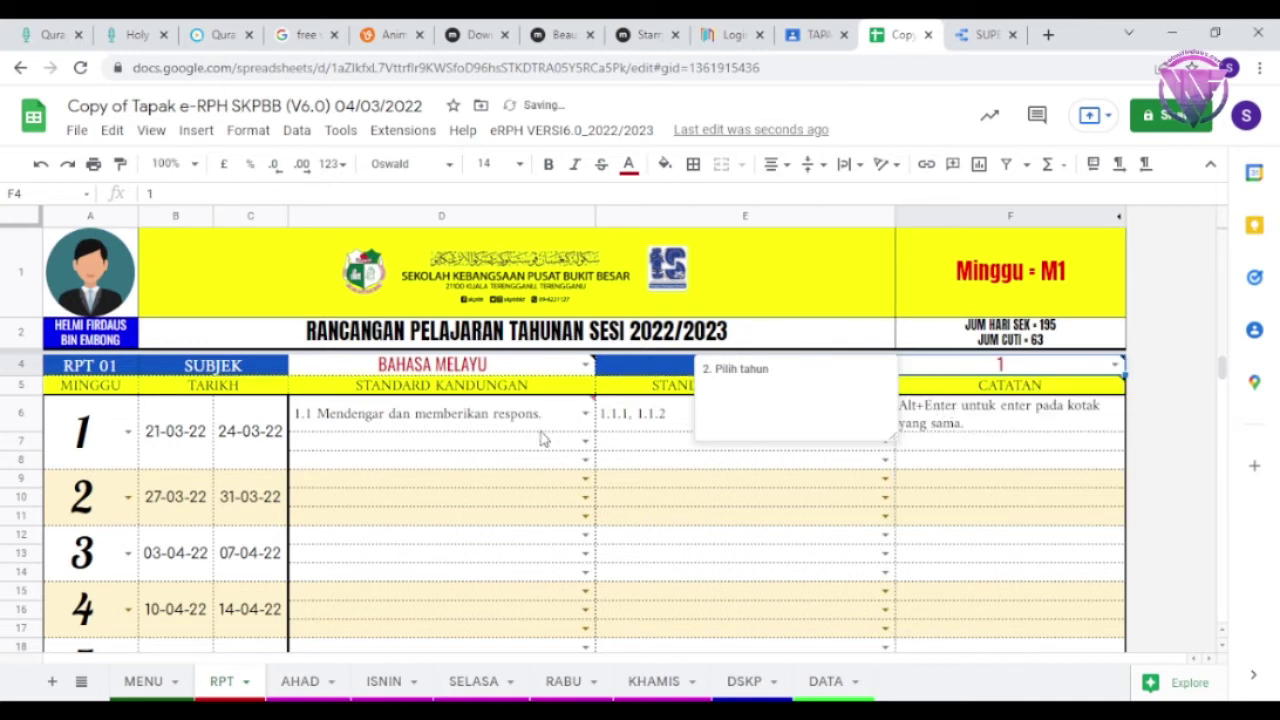
- In week 1's first row, choose the STANDARD KANDUNGAN "2.1 Asas membaca dan memahami" and replace the STANDARD PEMBELAJARAN with 2.1.1
left_click(586, 414)
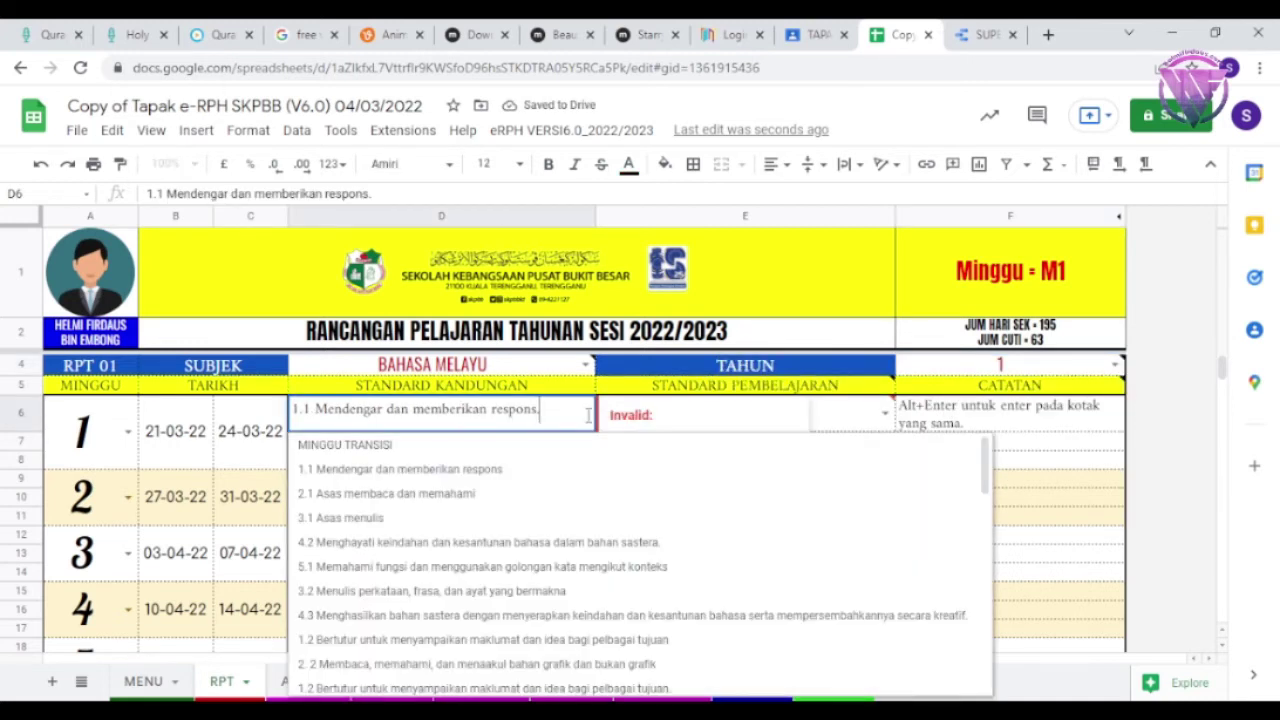
left_click(464, 502)
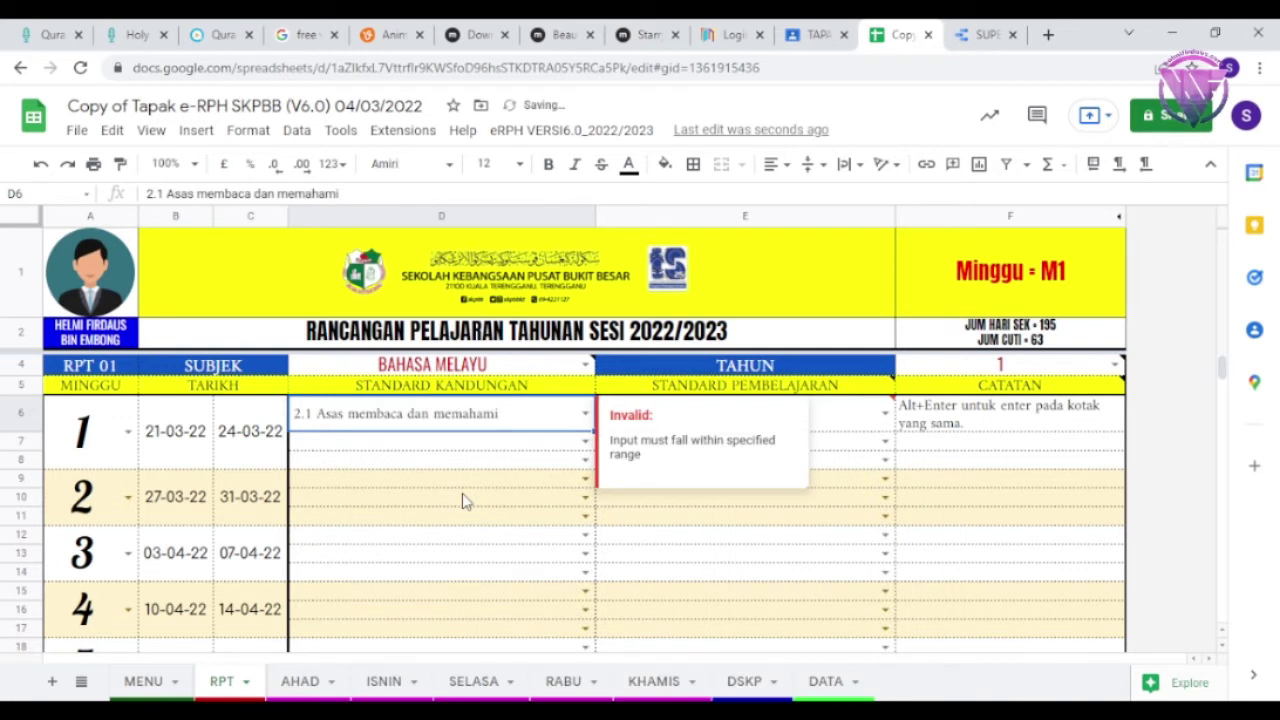
left_click(858, 424)
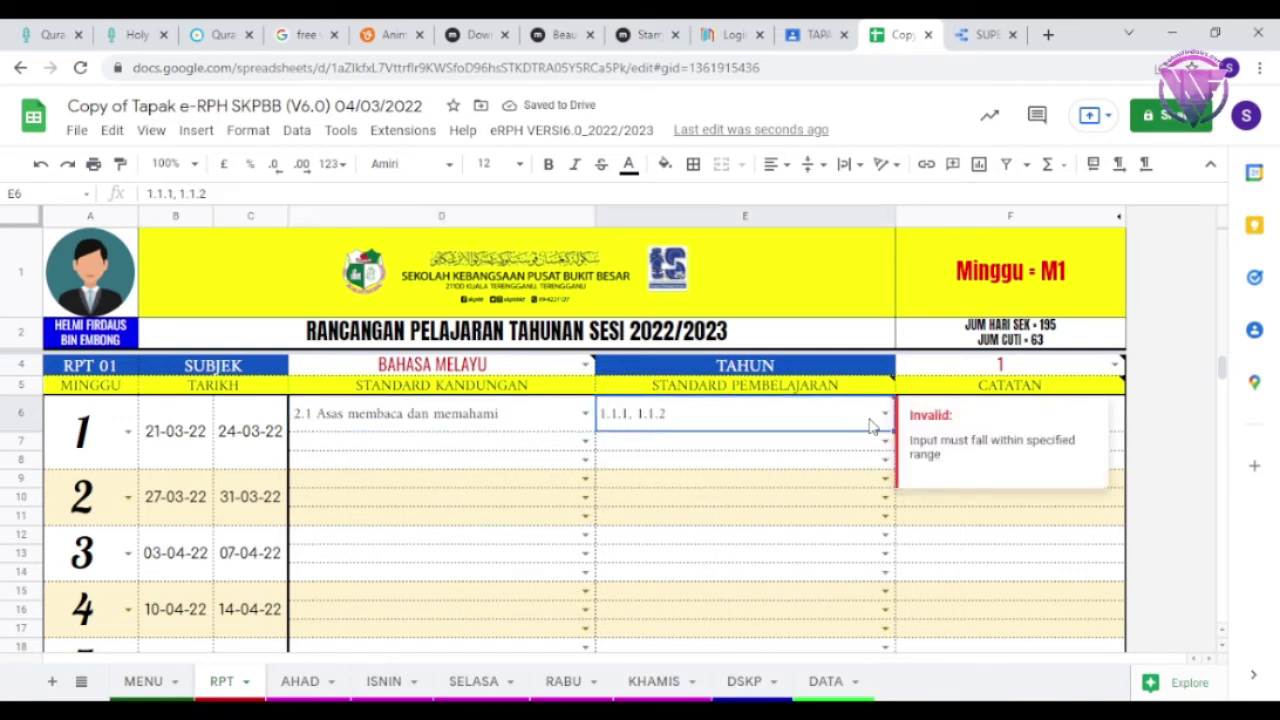
left_click(885, 418)
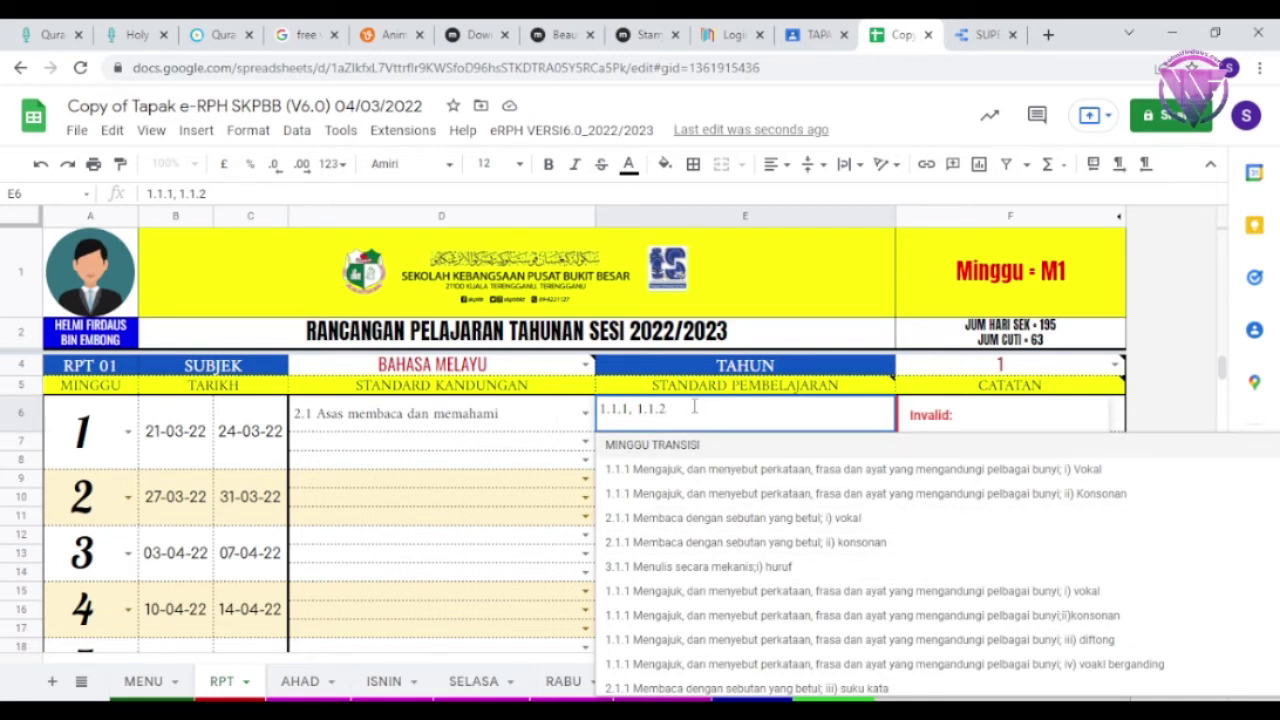
left_click_drag(694, 406, 601, 416)
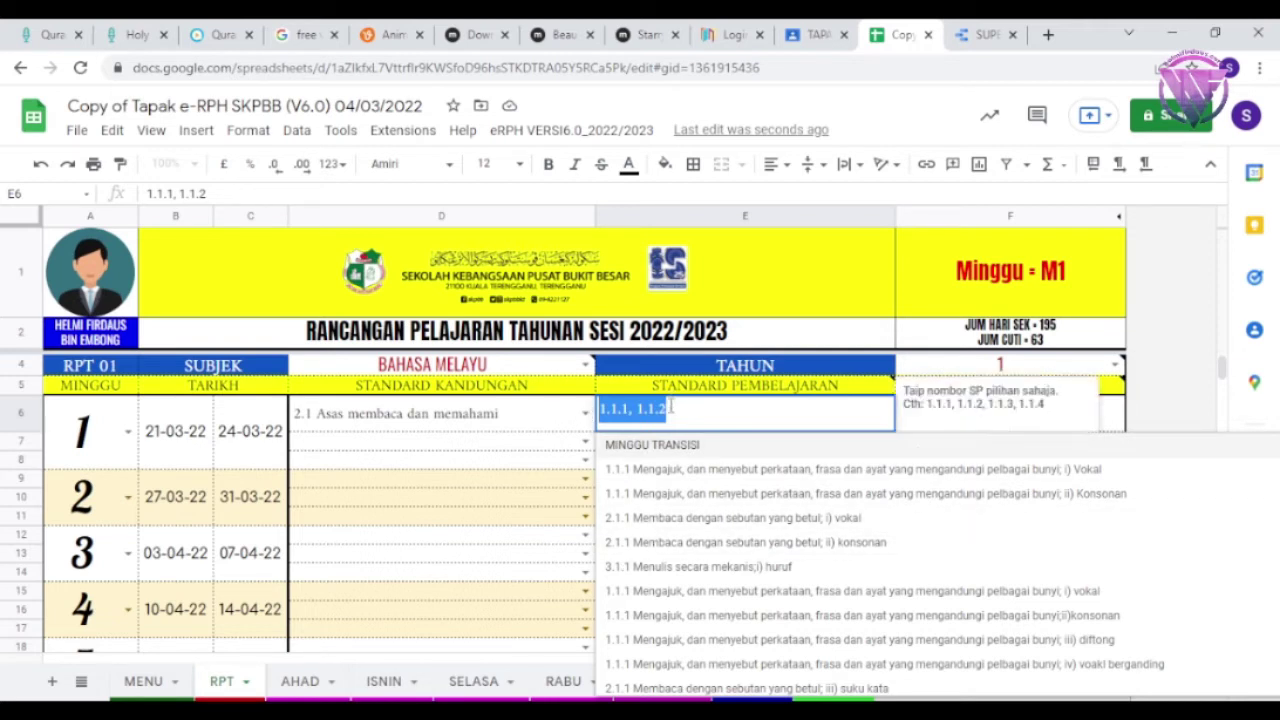
type("2.1.")
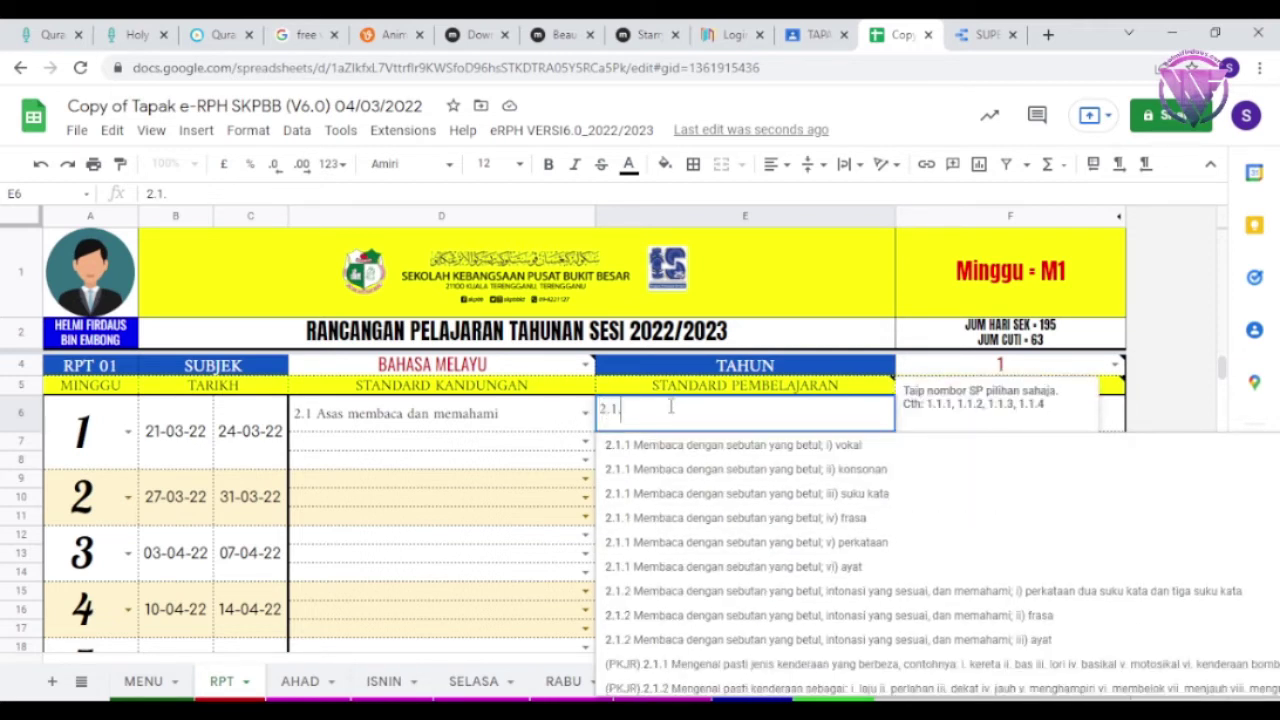
type("1")
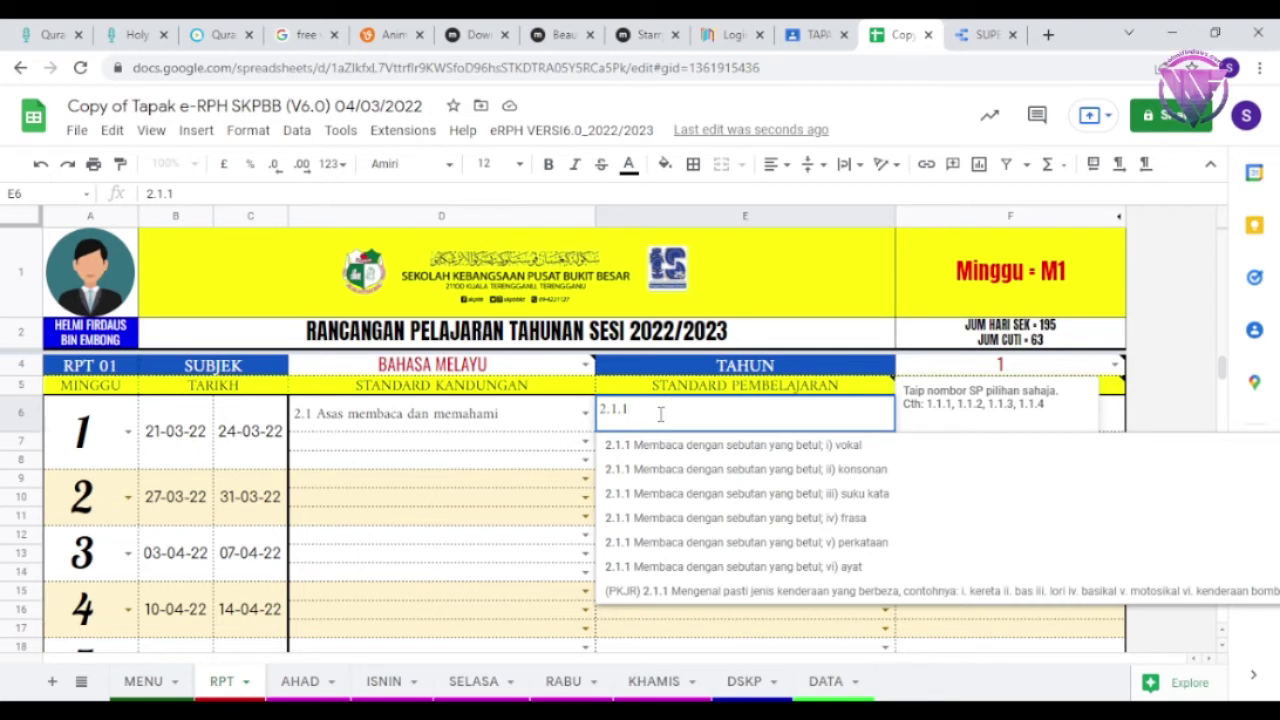
- Extend week 1's STANDARD PEMBELAJARAN entry to read "2.1.1 (i) , 2.1.1 (ii)"
type(",")
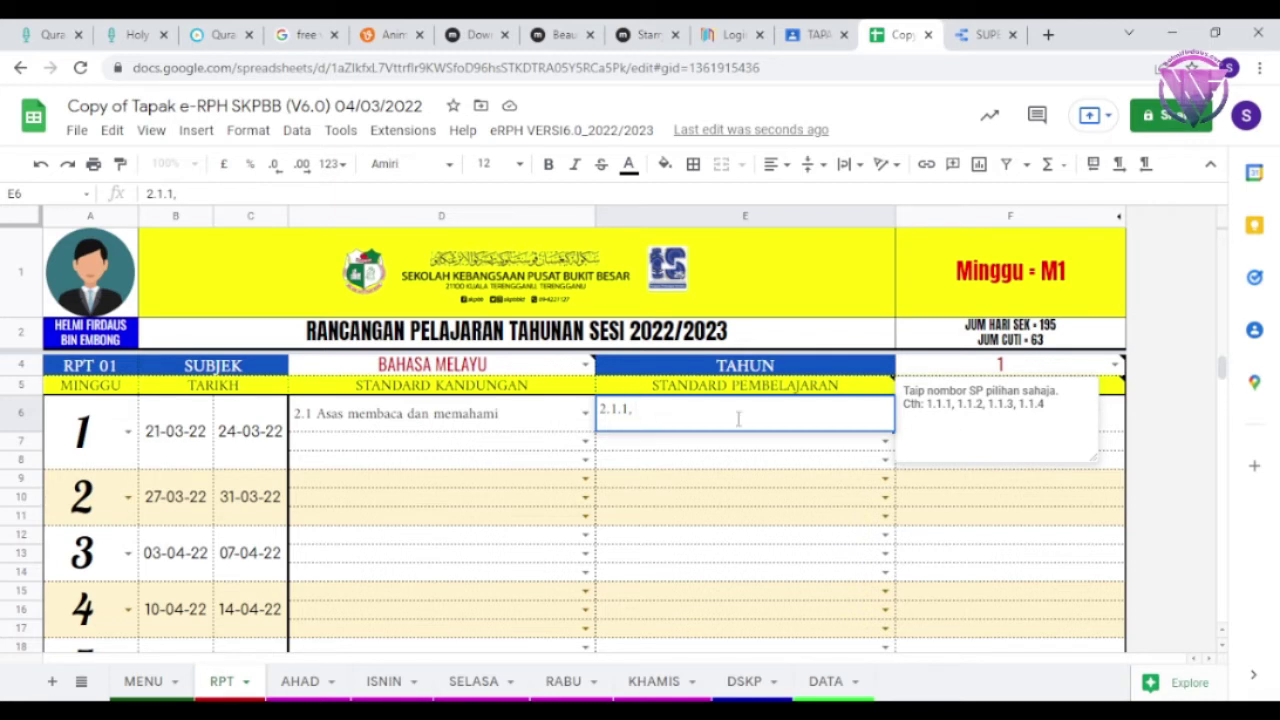
type("2.1.1 (II)")
key("BackSpace")
key("BackSpace")
key("BackSpace")
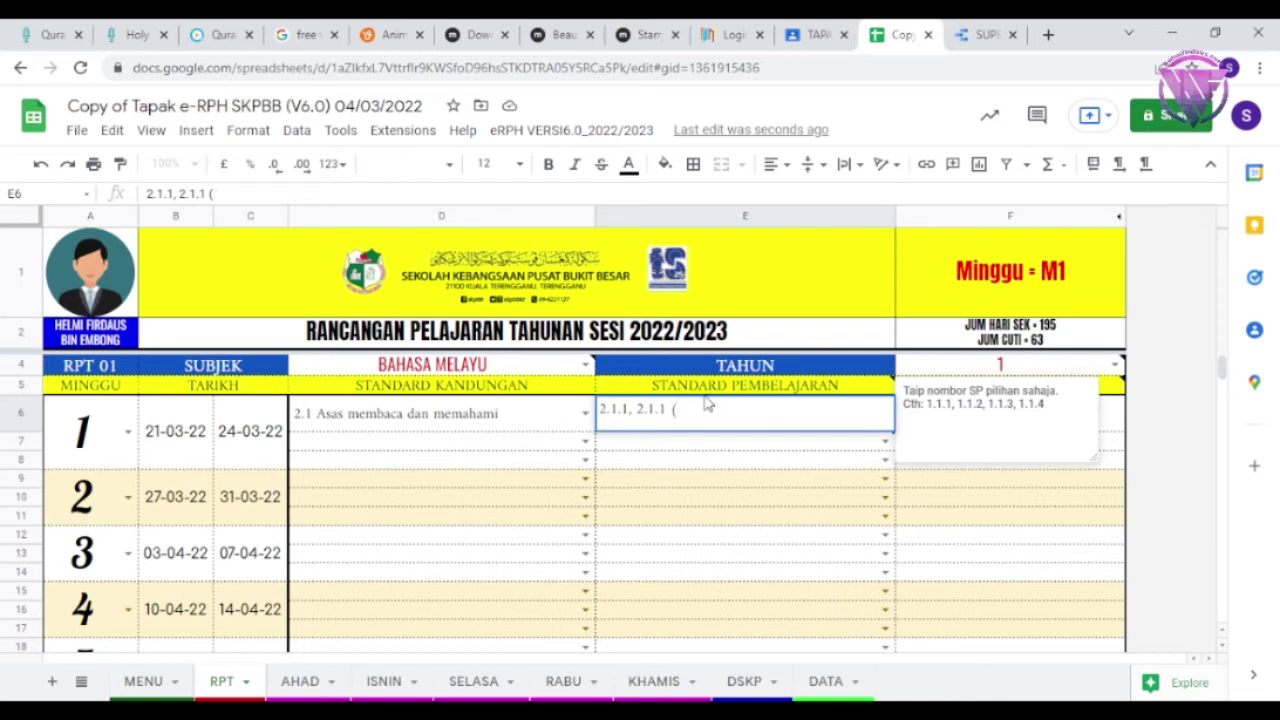
type("ii)")
left_click(628, 410)
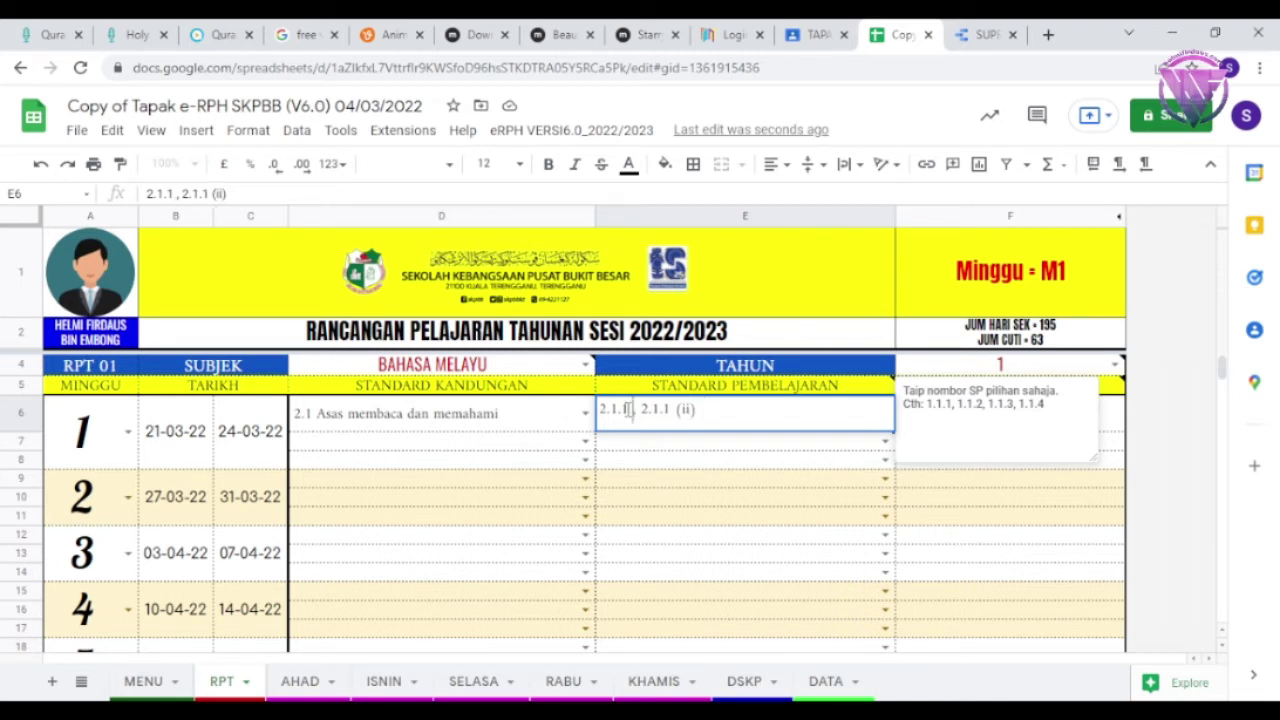
type("(")
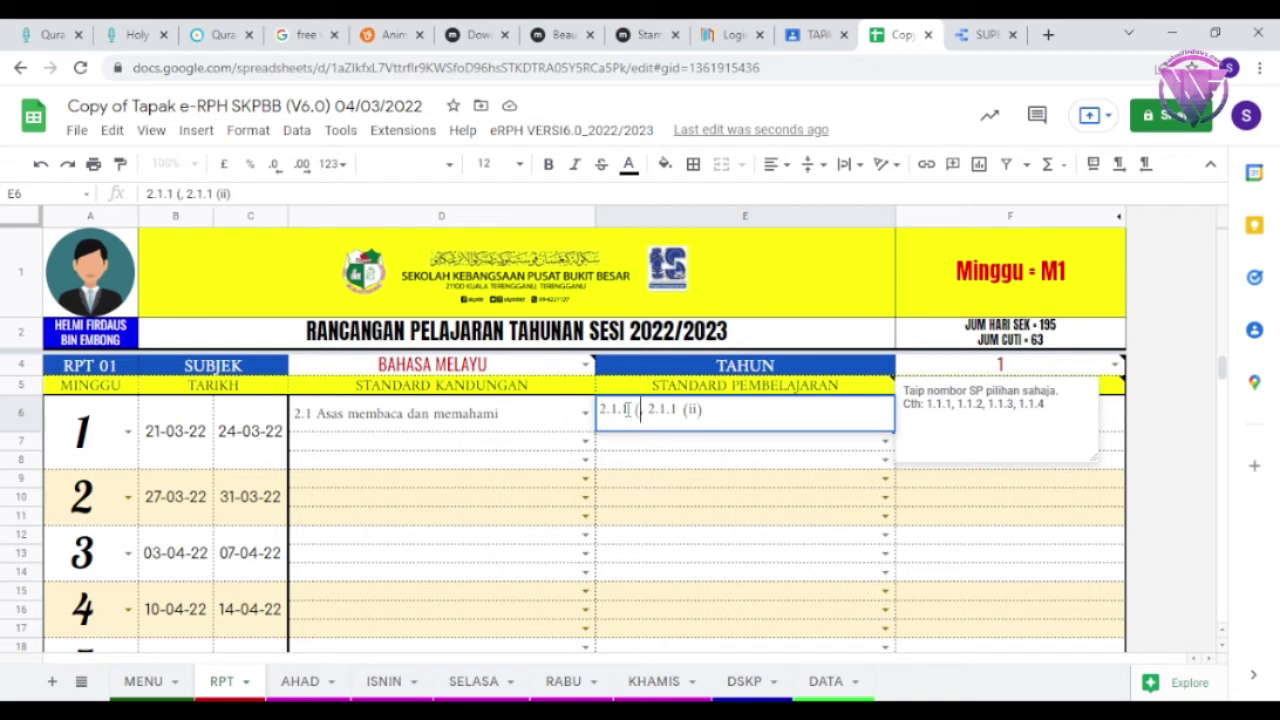
type("i)")
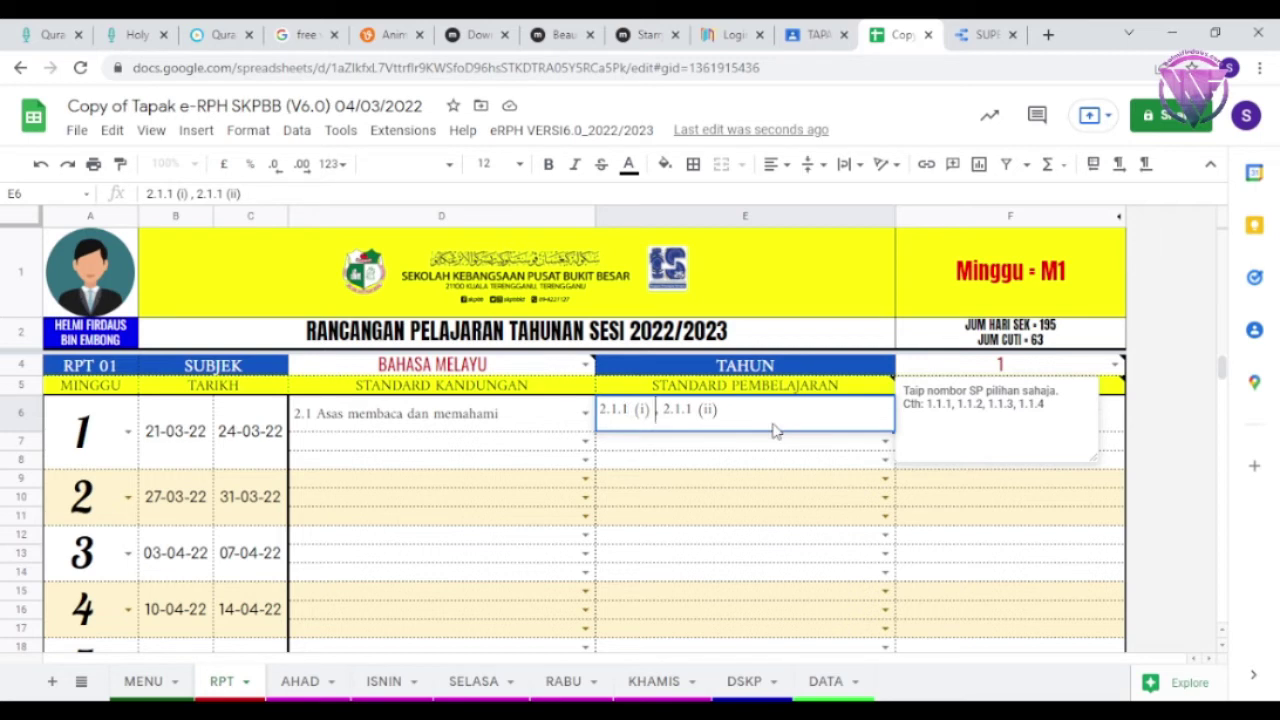
left_click(886, 446)
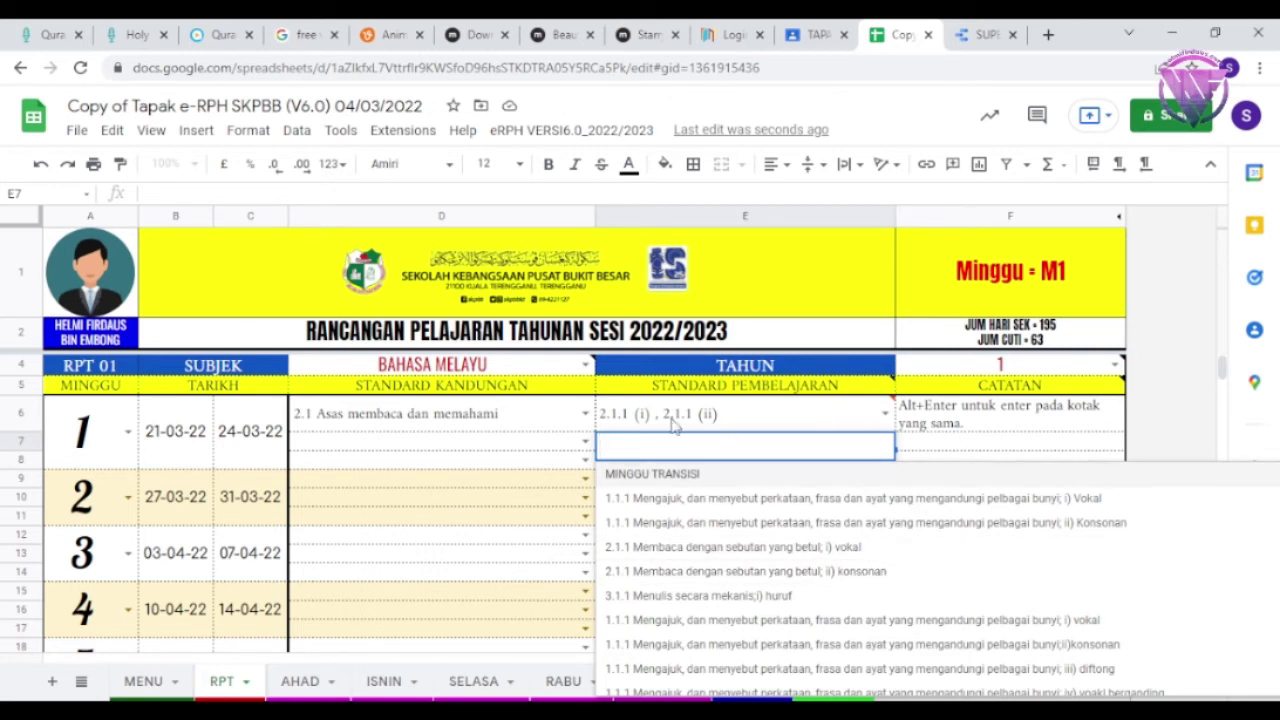
left_click(710, 424)
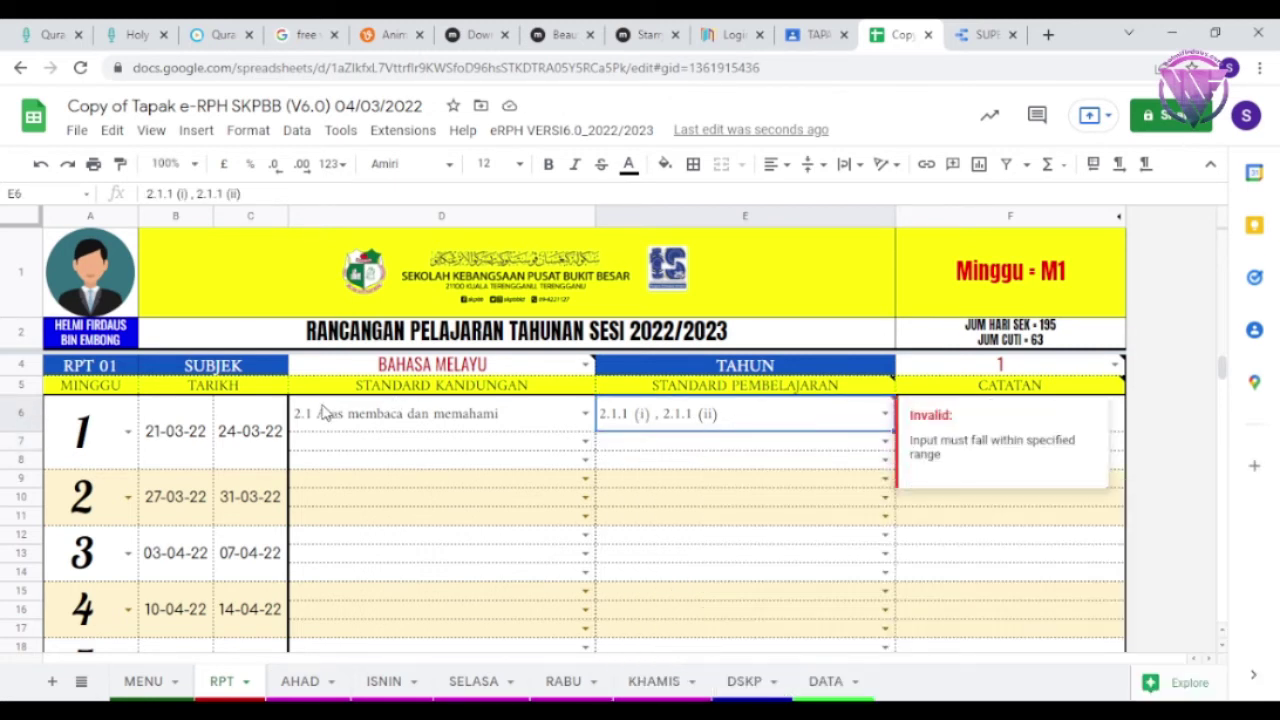
- Review the STANDARD PEMBELAJARAN and STANDARD KANDUNGAN choices for week 1, the CATATAN note and the subject and year hints
left_click(885, 443)
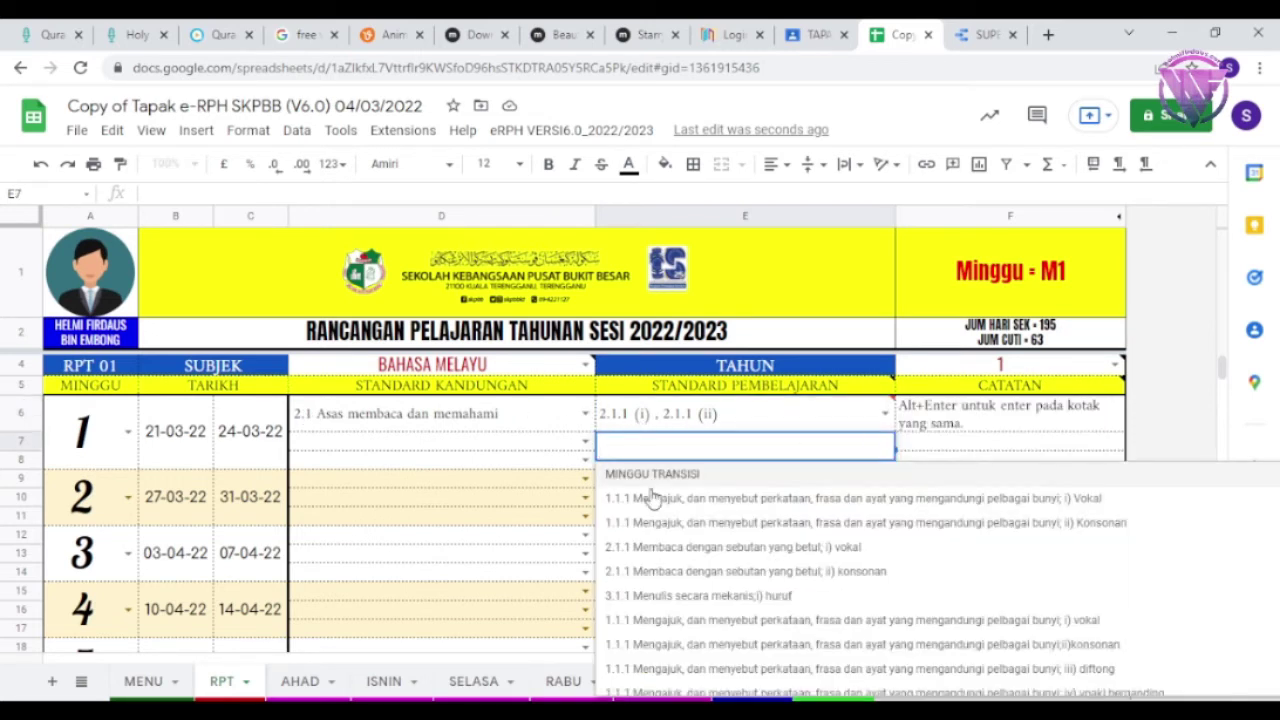
key("Escape")
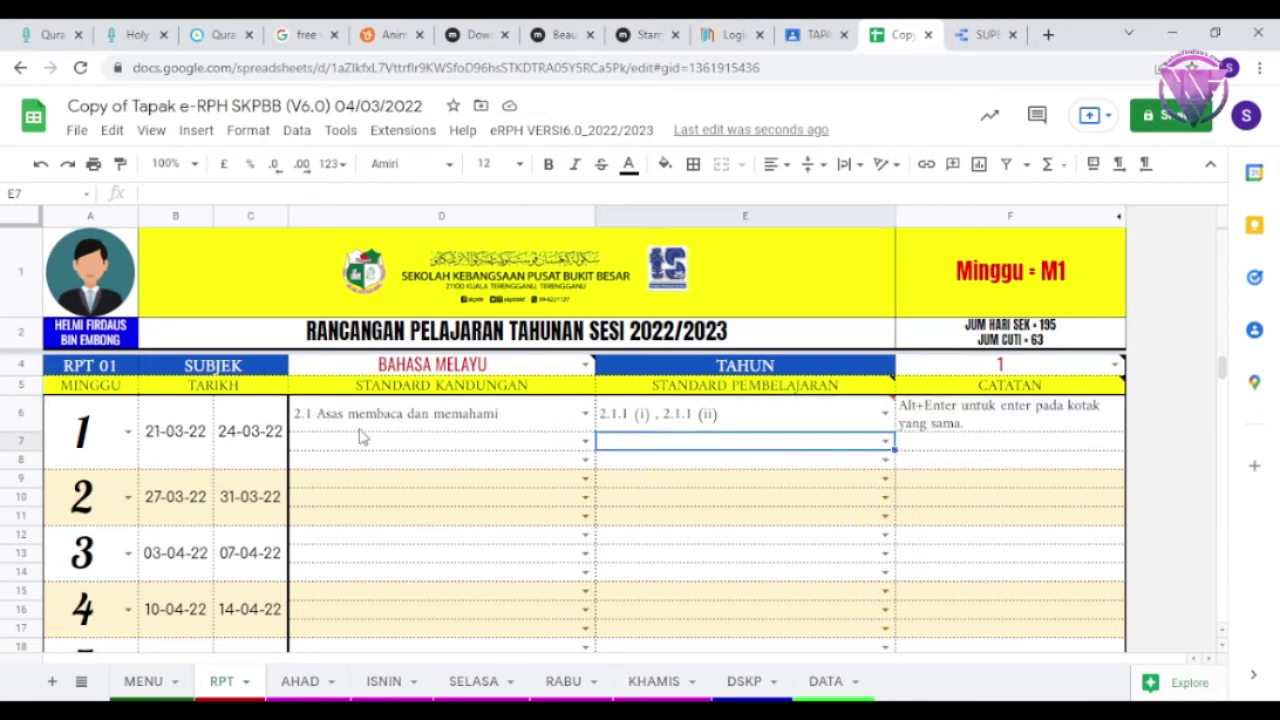
mouse_move(774, 409)
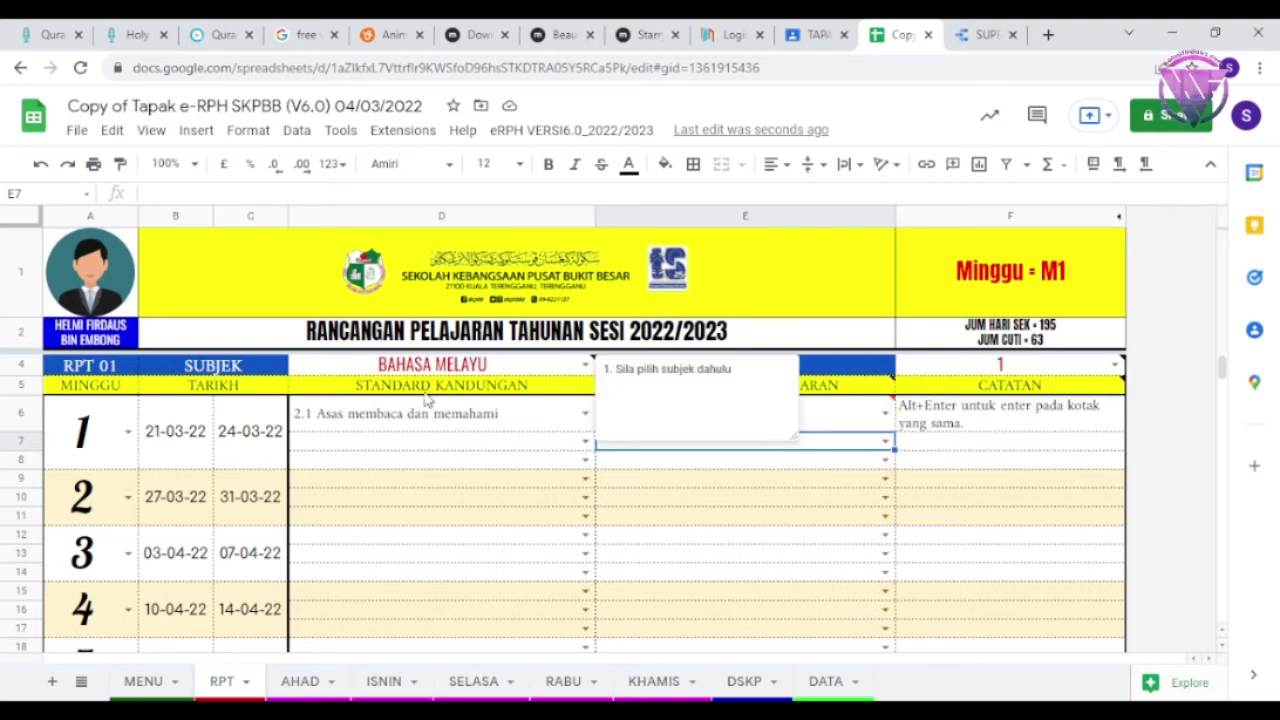
left_click(531, 424)
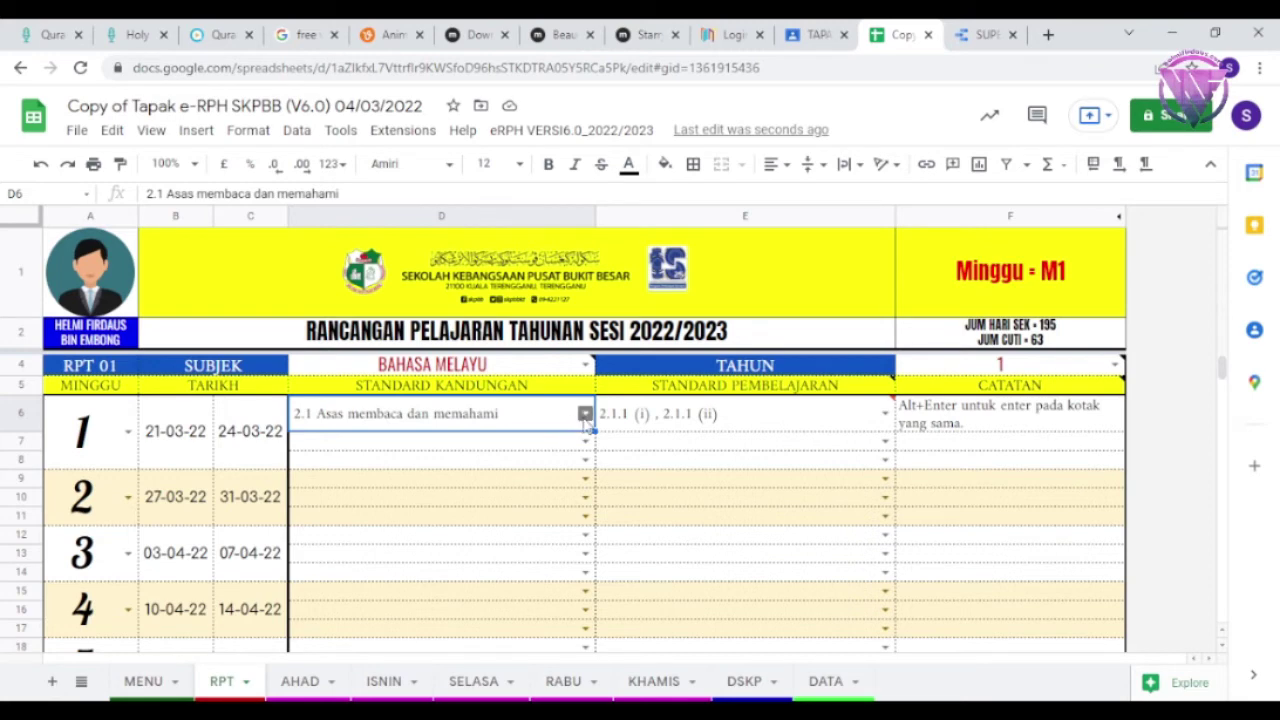
left_click(585, 414)
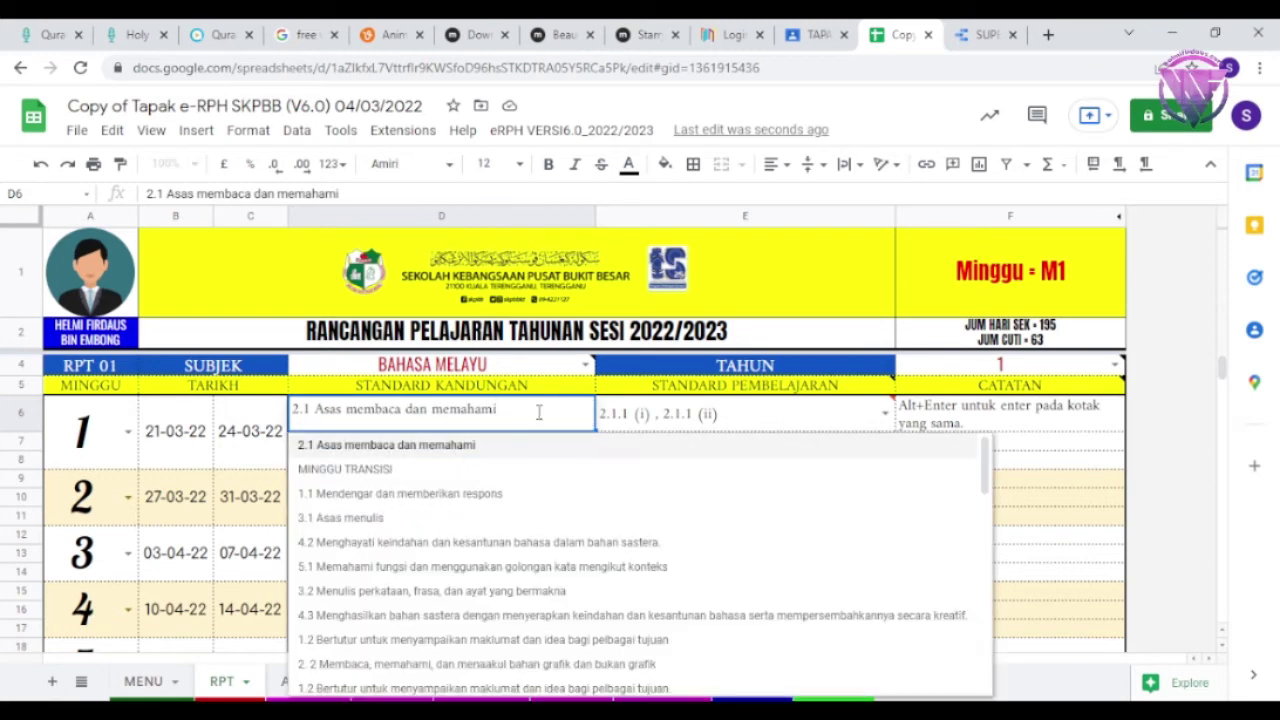
left_click(563, 392)
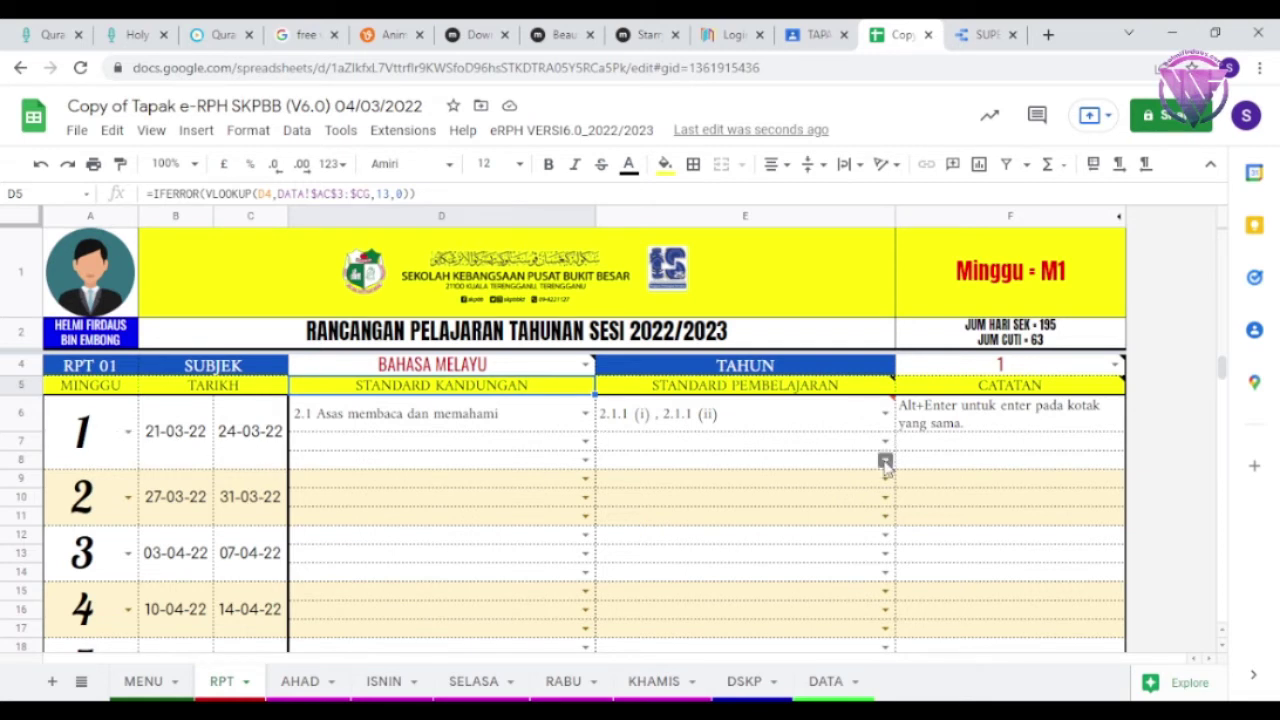
left_click(1030, 432)
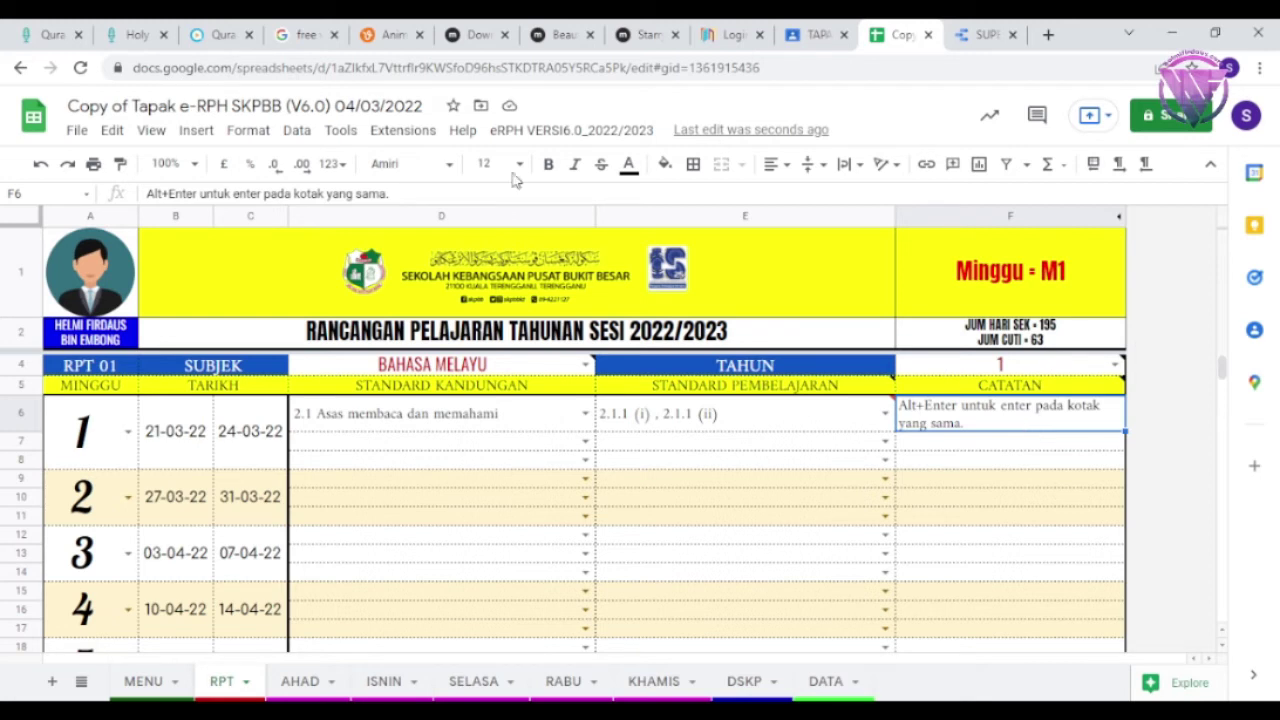
mouse_move(370, 364)
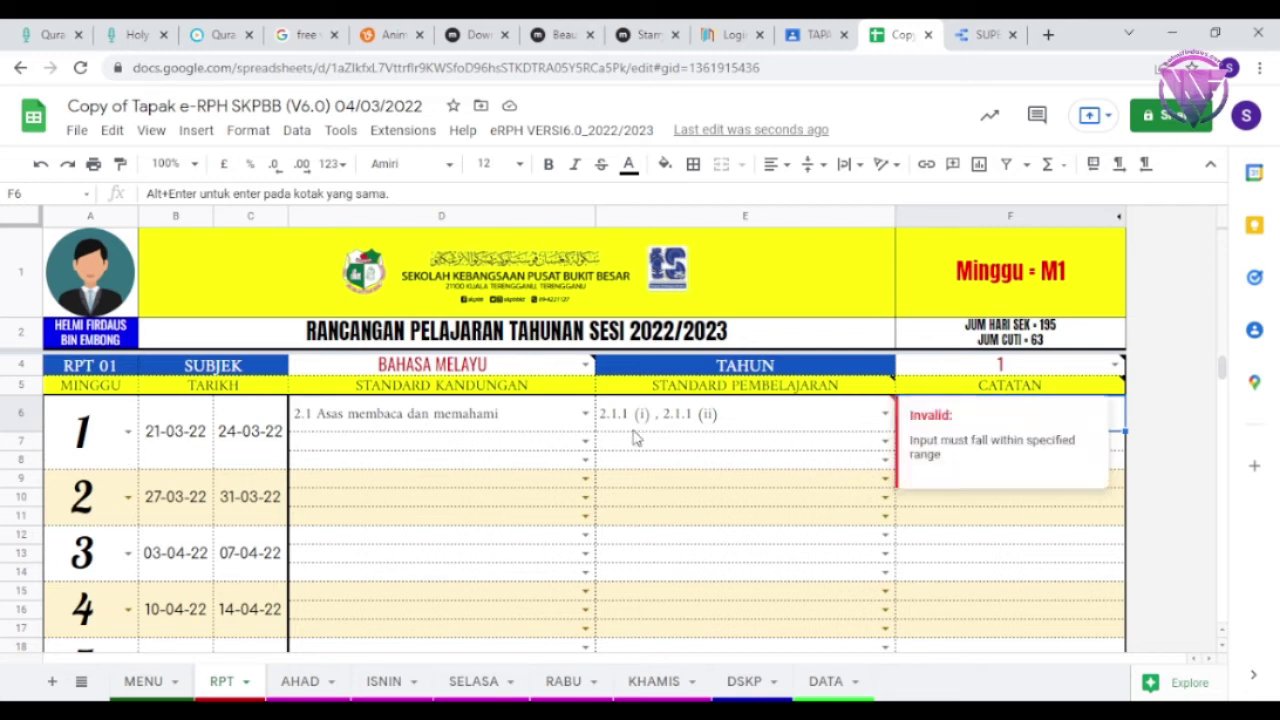
mouse_move(1048, 375)
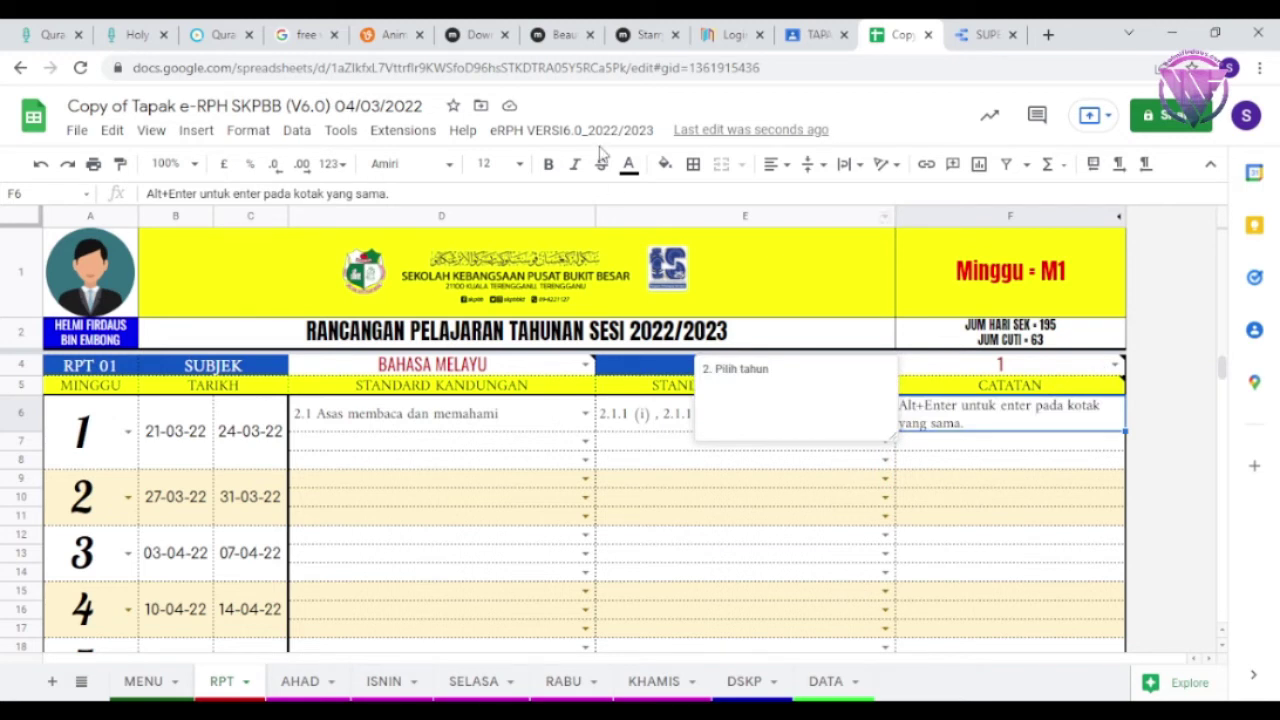
left_click(532, 131)
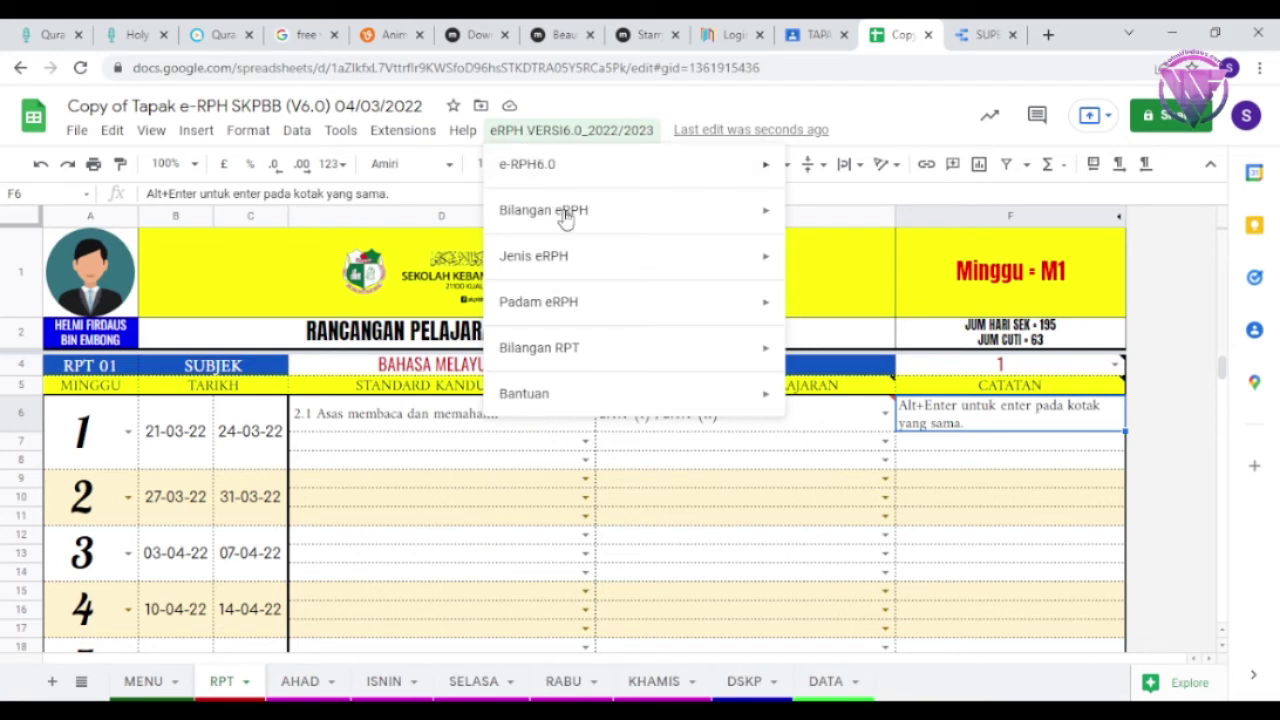
mouse_move(650, 366)
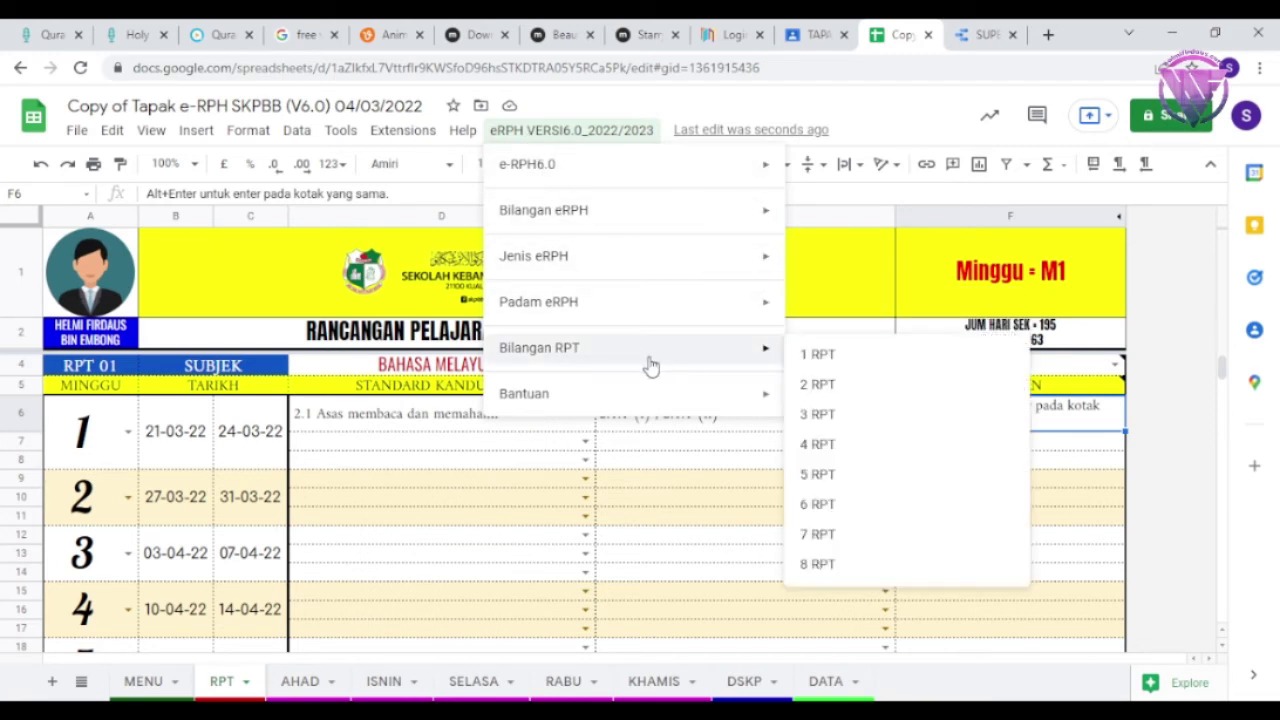
left_click(817, 385)
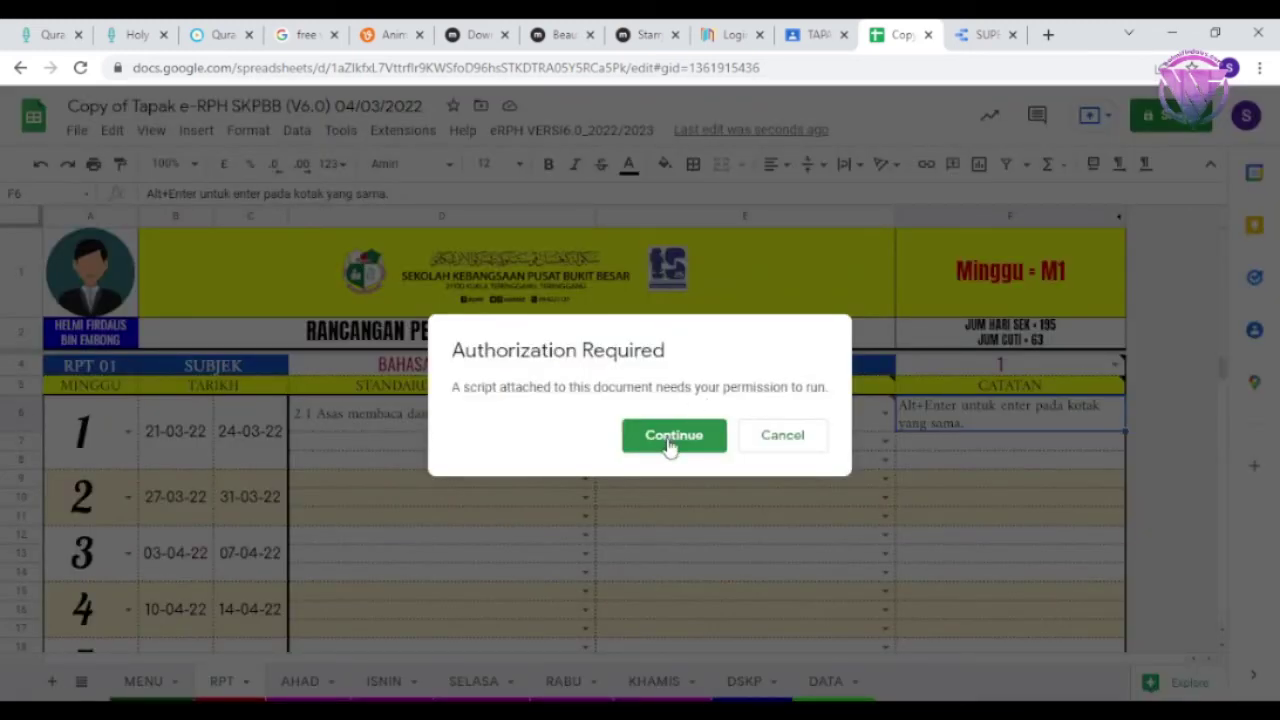
left_click(801, 447)
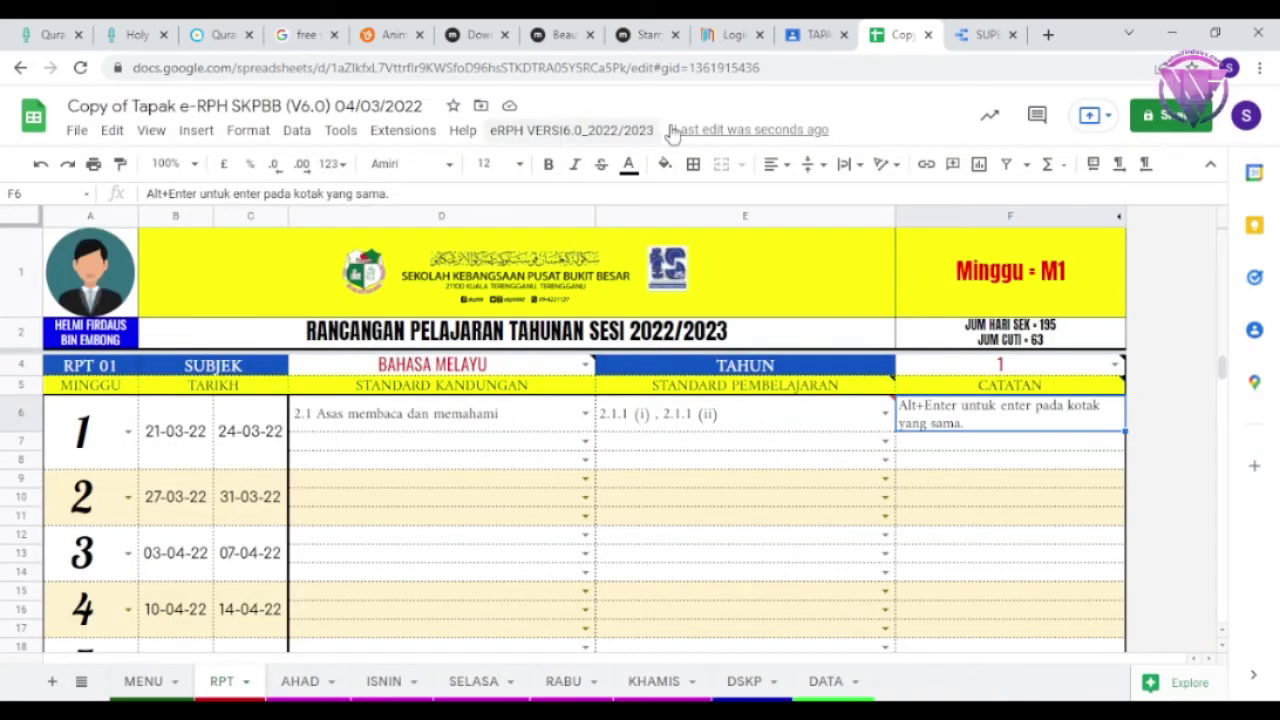
- Request 2 RPT under Bilangan RPT and authorise the script attached to the spreadsheet
left_click(575, 138)
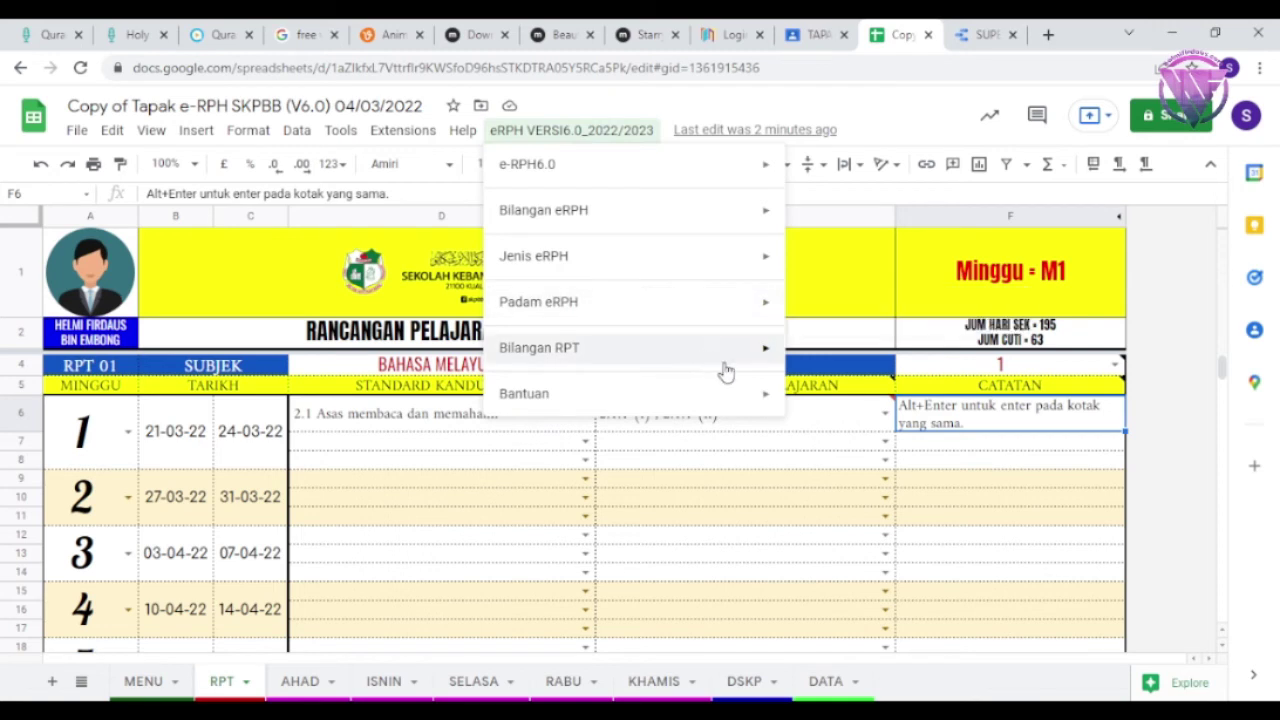
mouse_move(746, 362)
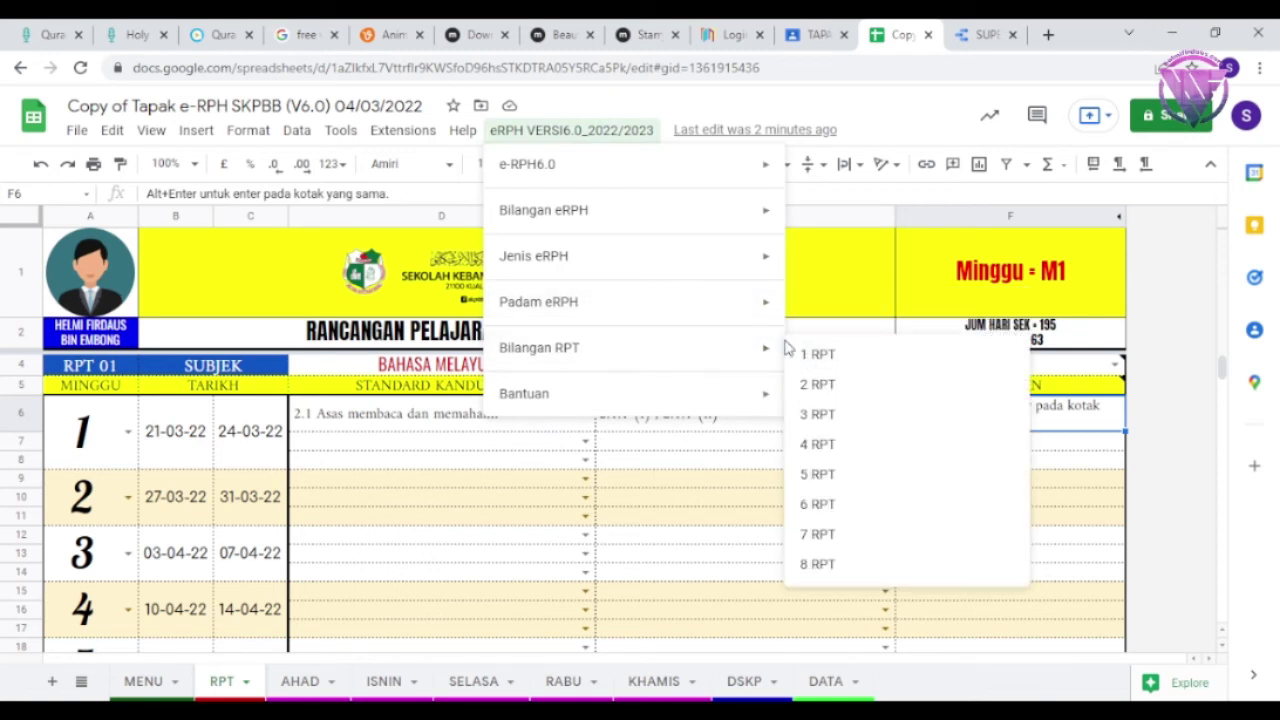
left_click(840, 390)
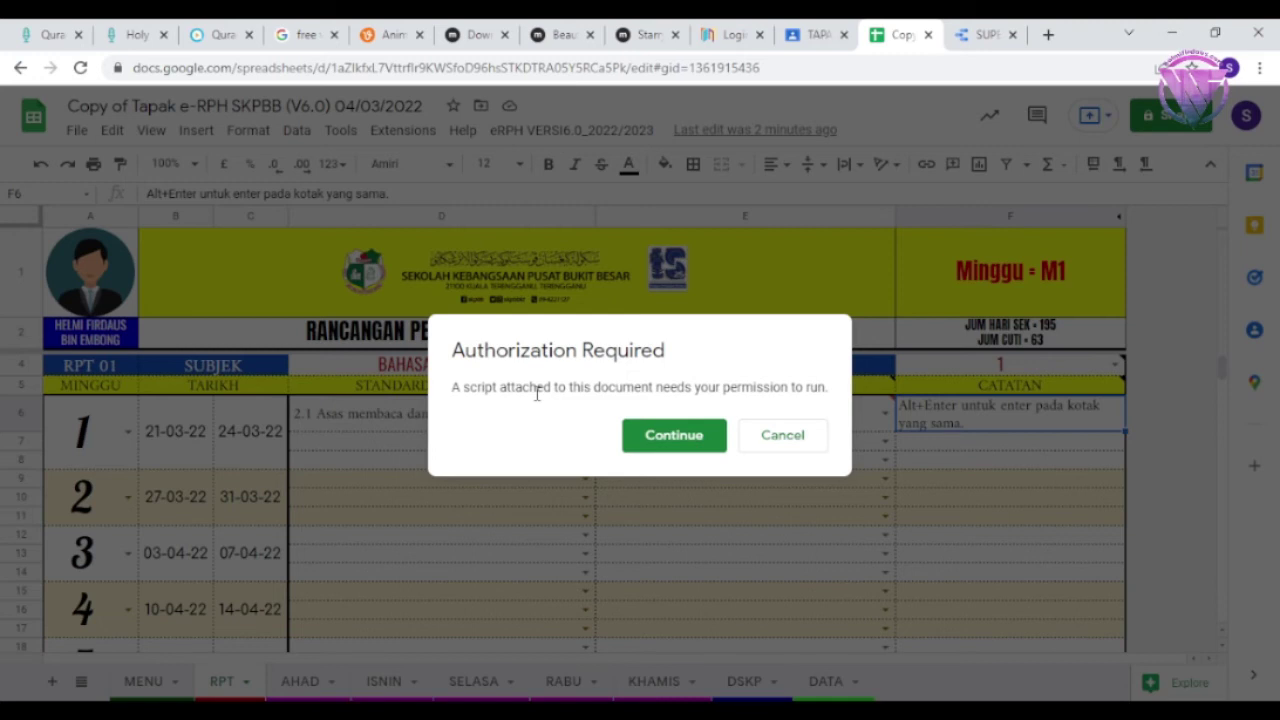
left_click(666, 444)
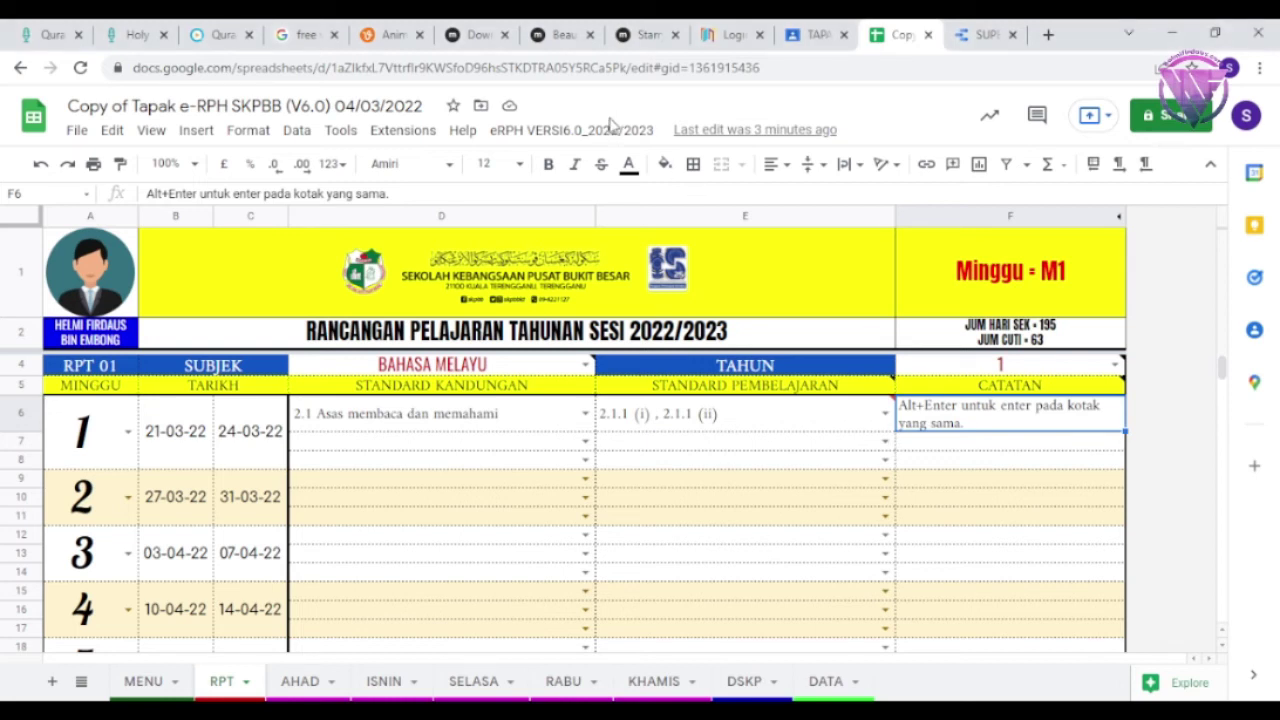
- Run the Bilangan RPT script with the 2 RPT option on the RPT sheet
left_click(565, 132)
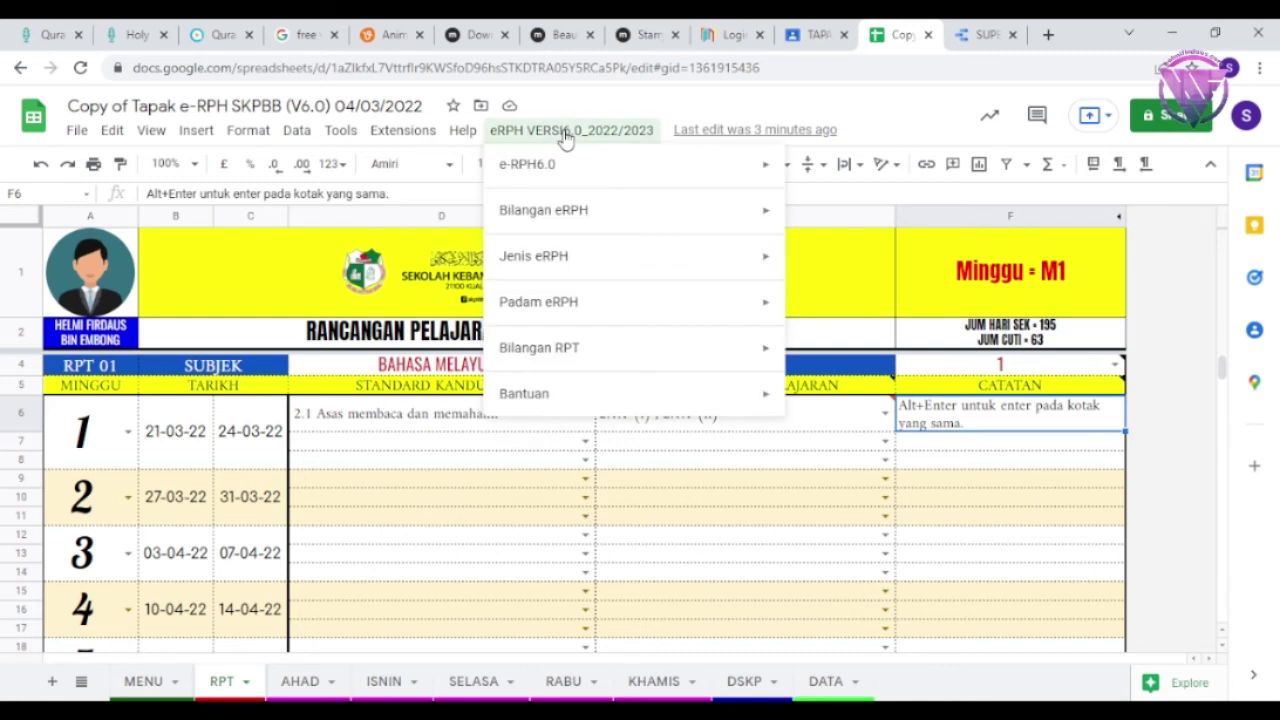
mouse_move(590, 358)
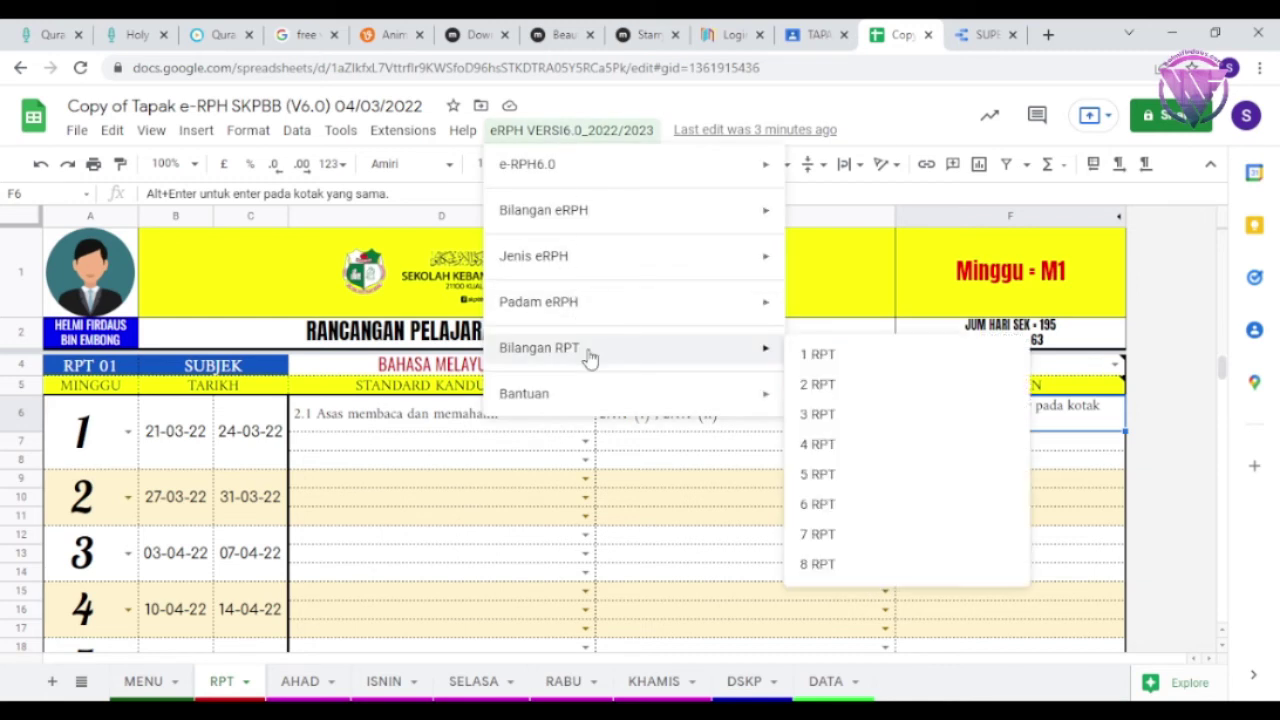
left_click(830, 388)
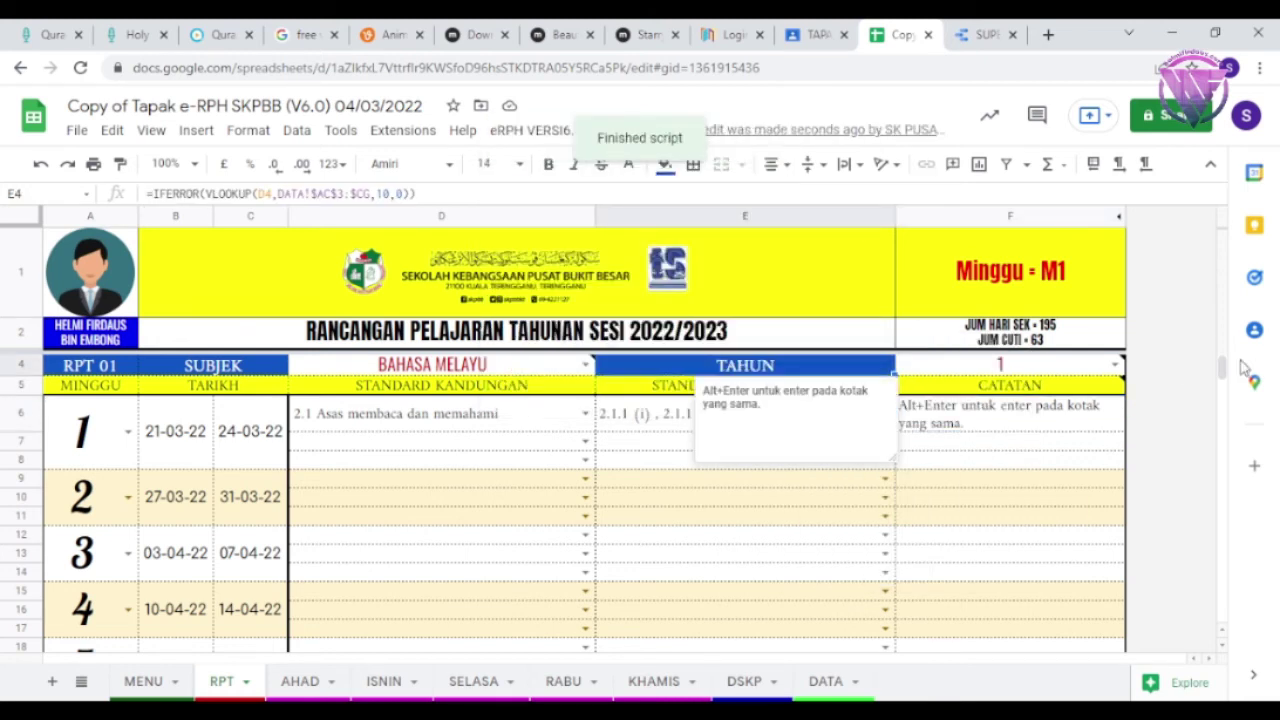
scroll(1222, 372, "down", 1)
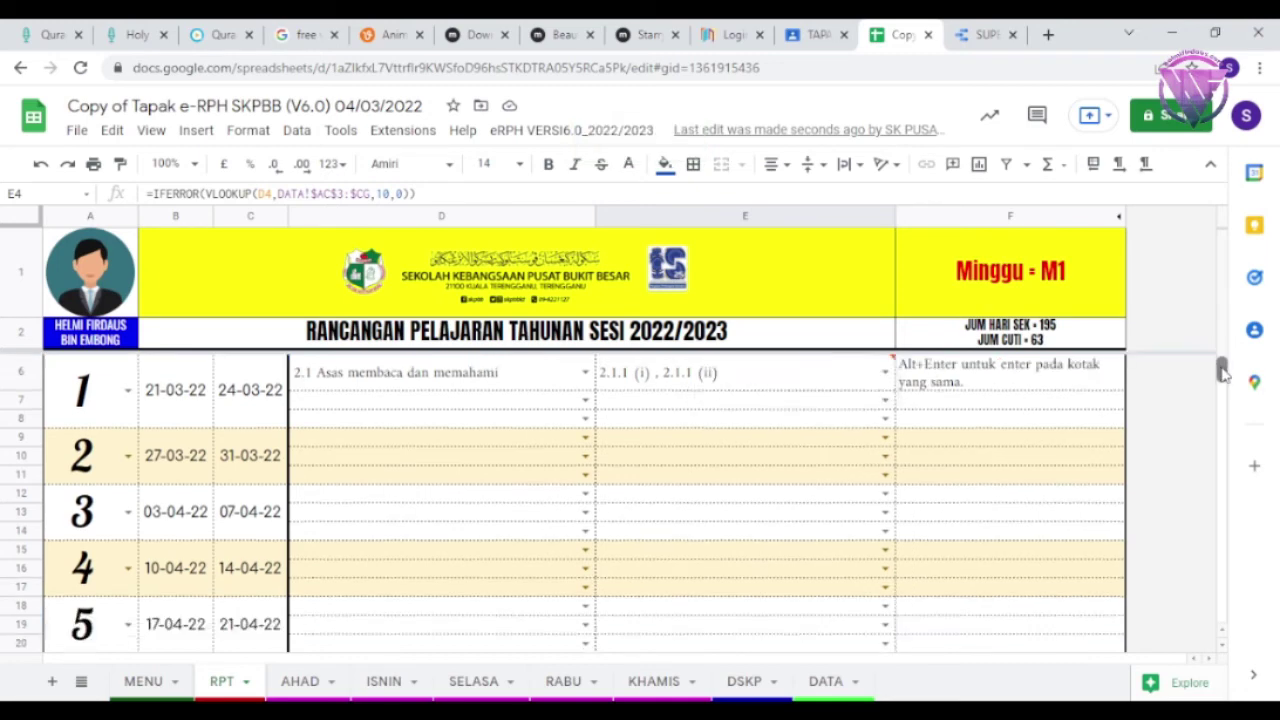
left_click_drag(1222, 372, 1222, 366)
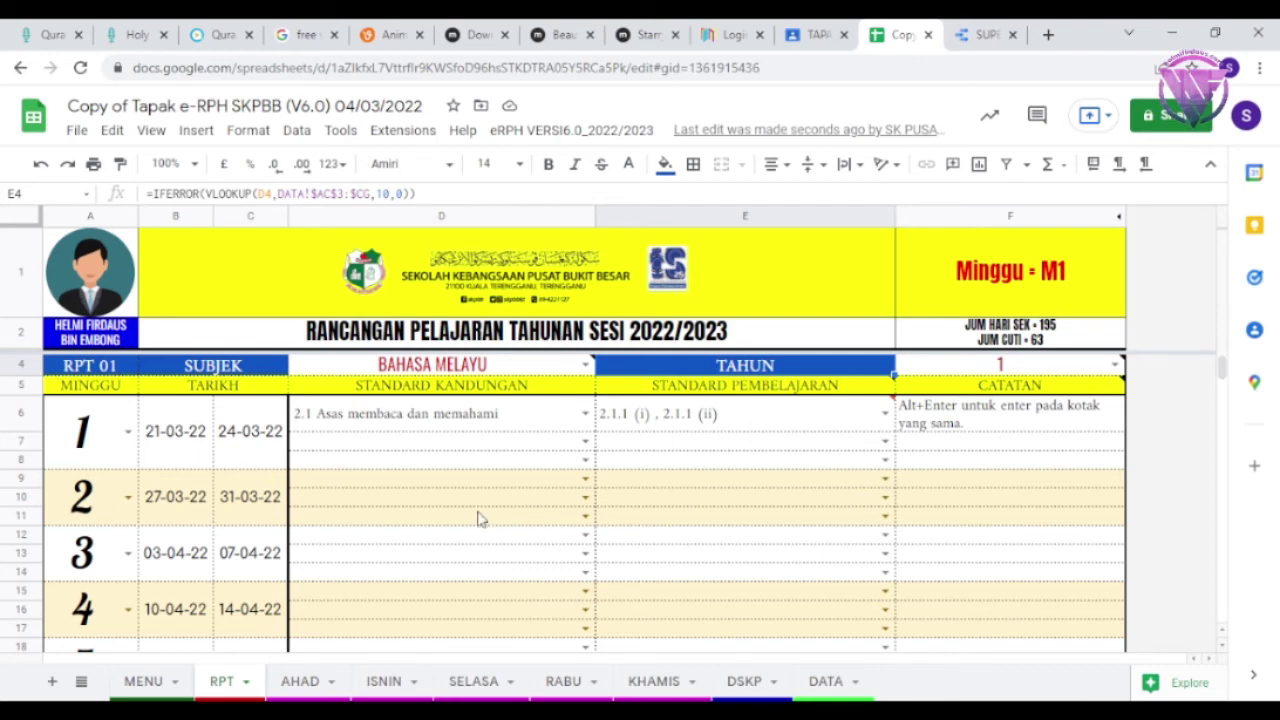
- Set the TAHUN of RPT 02 to 2, keeping BAHASA MELAYU as its subject
left_click_drag(1224, 369, 1231, 491)
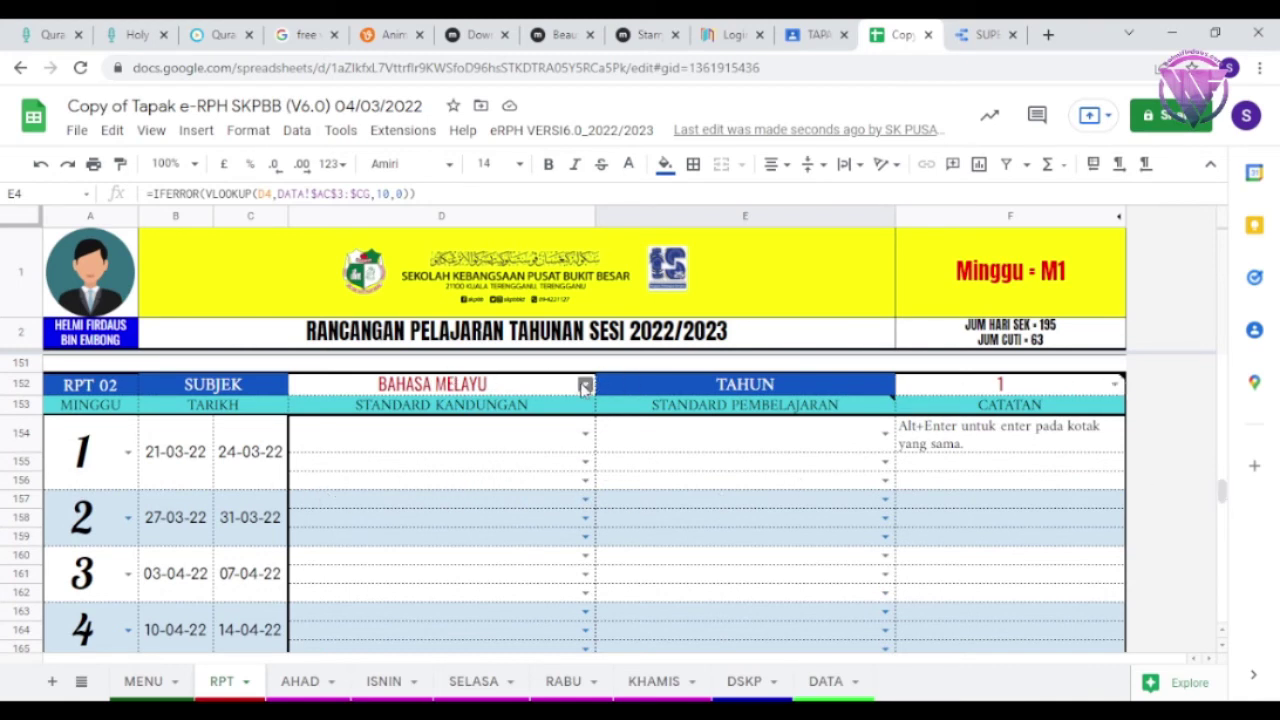
left_click(1110, 390)
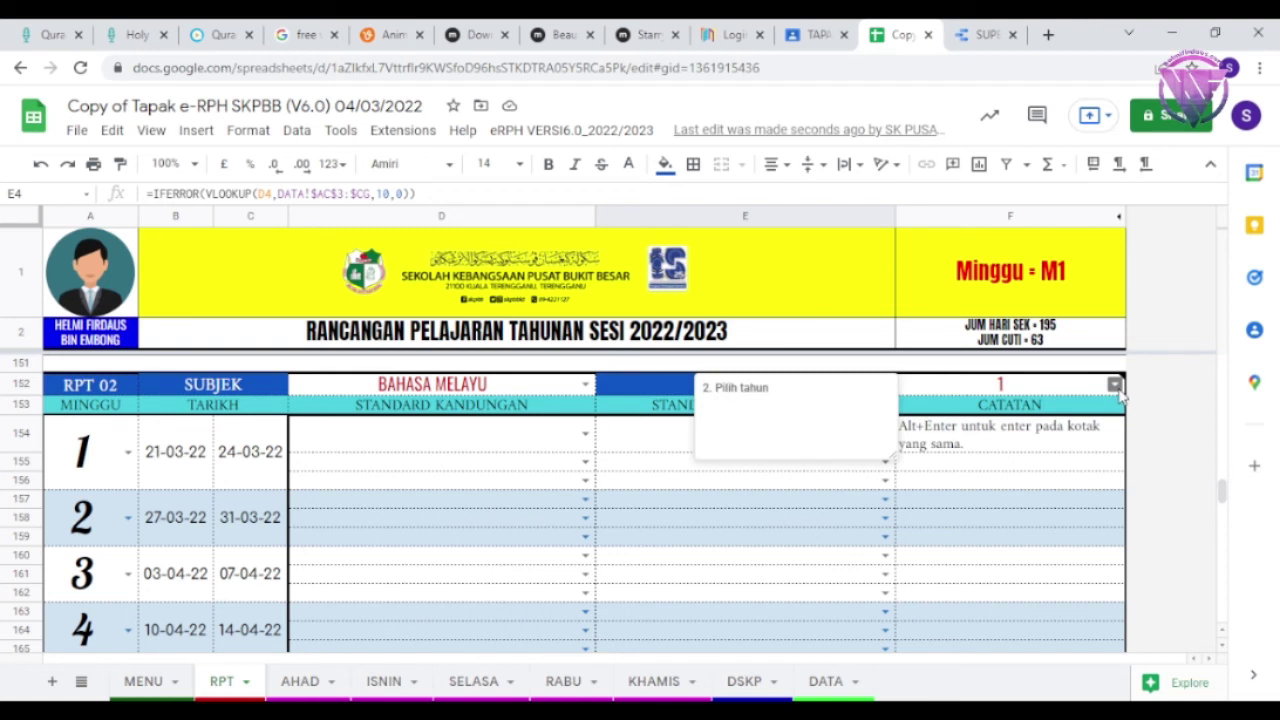
left_click(1118, 389)
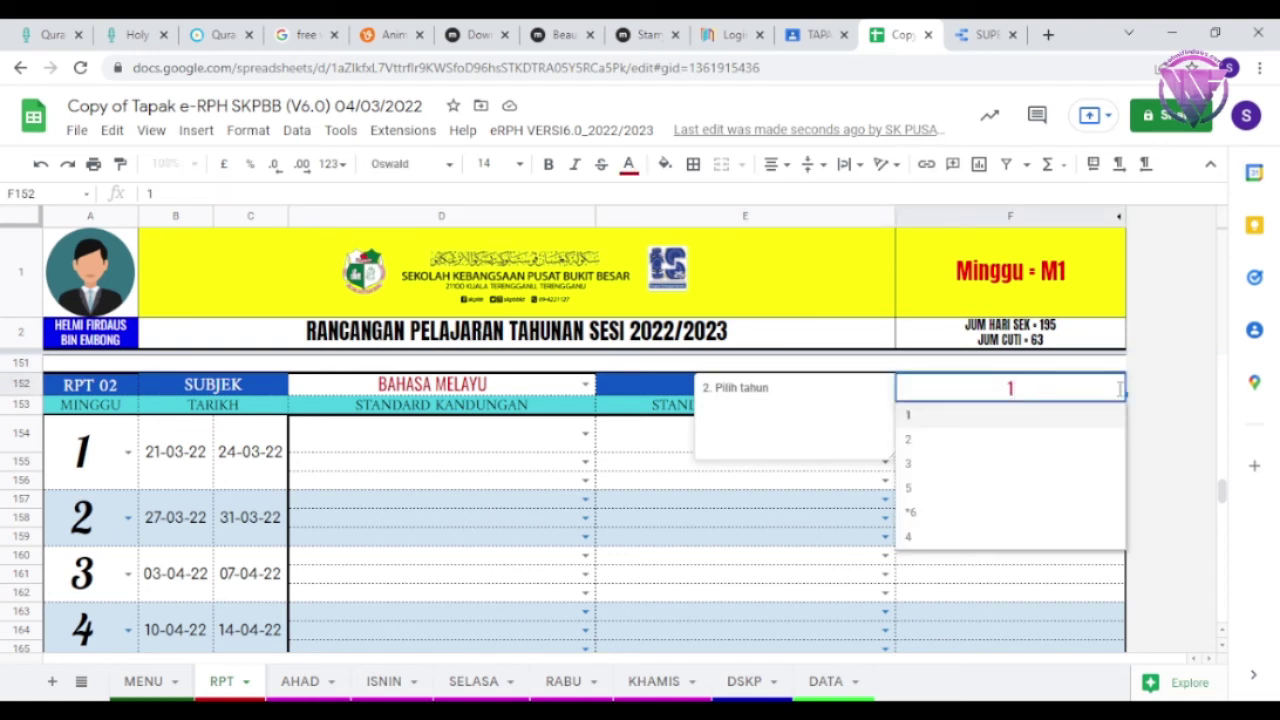
left_click(913, 442)
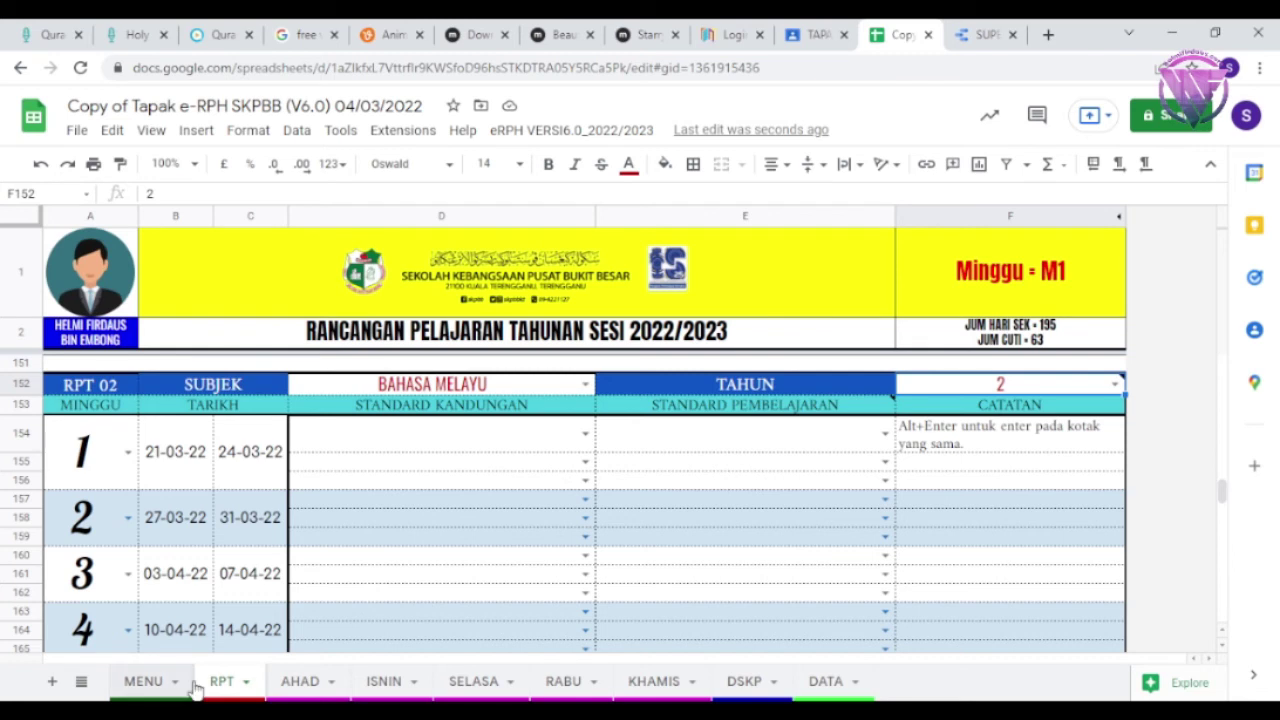
- Show the AHAD sheet and rename the spreadsheet "M1-eRPH SKPBB (V6.0) 04/03/2022"
left_click(300, 684)
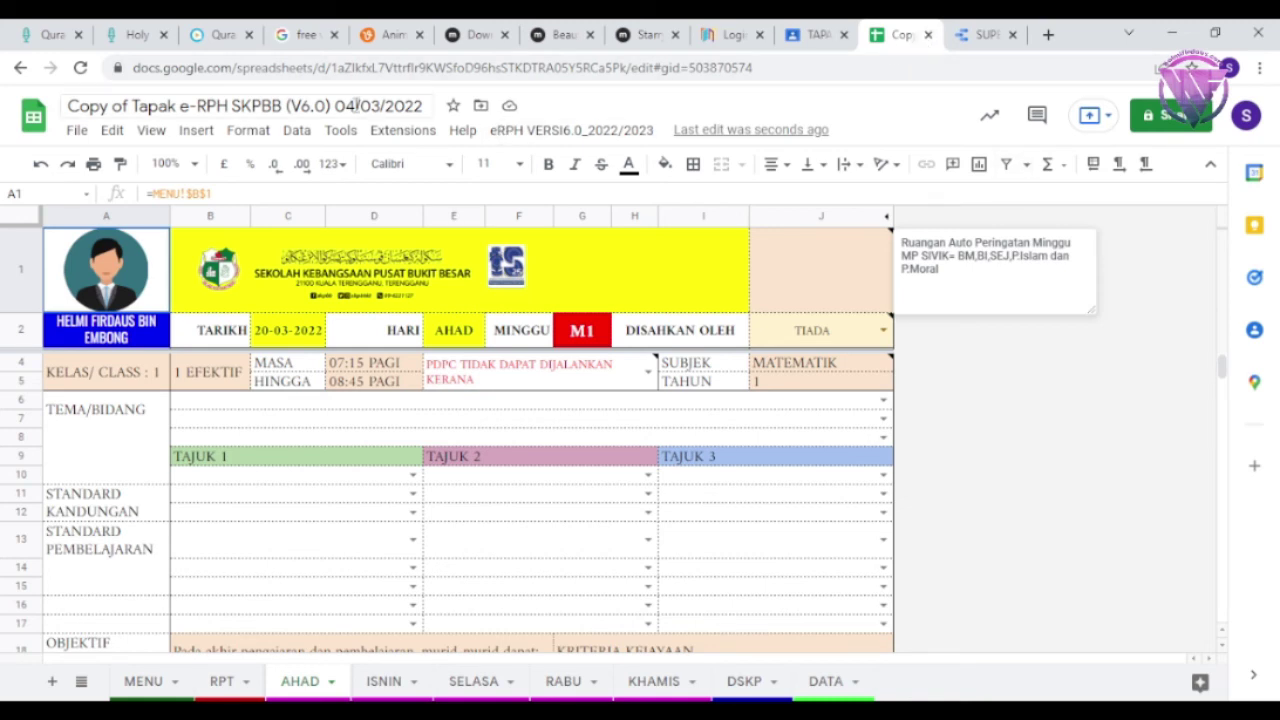
left_click(146, 105)
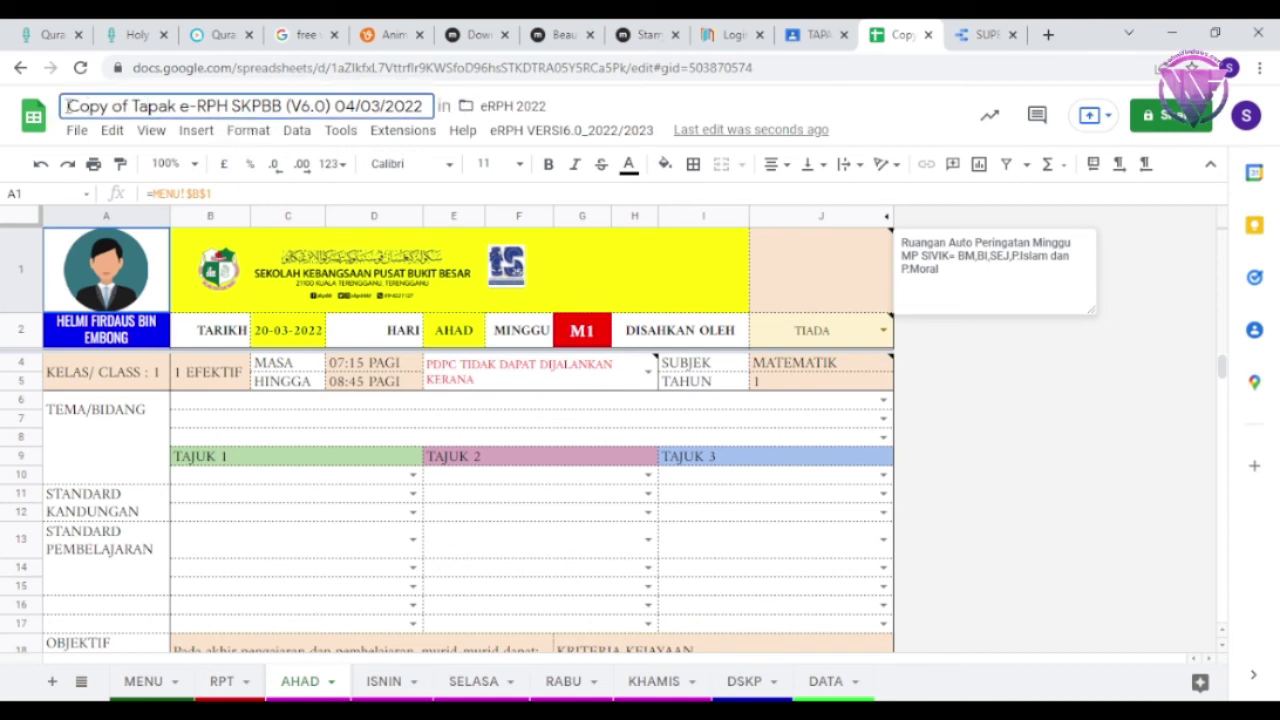
left_click_drag(66, 105, 177, 105)
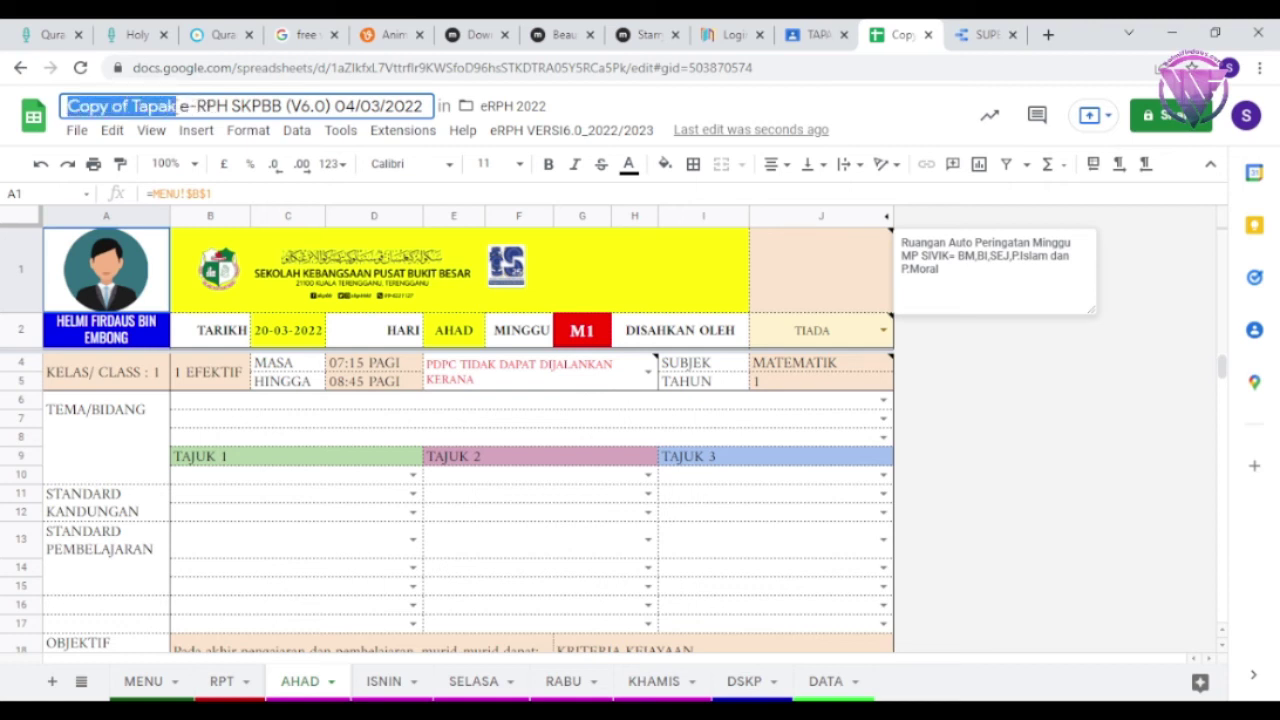
type("M1")
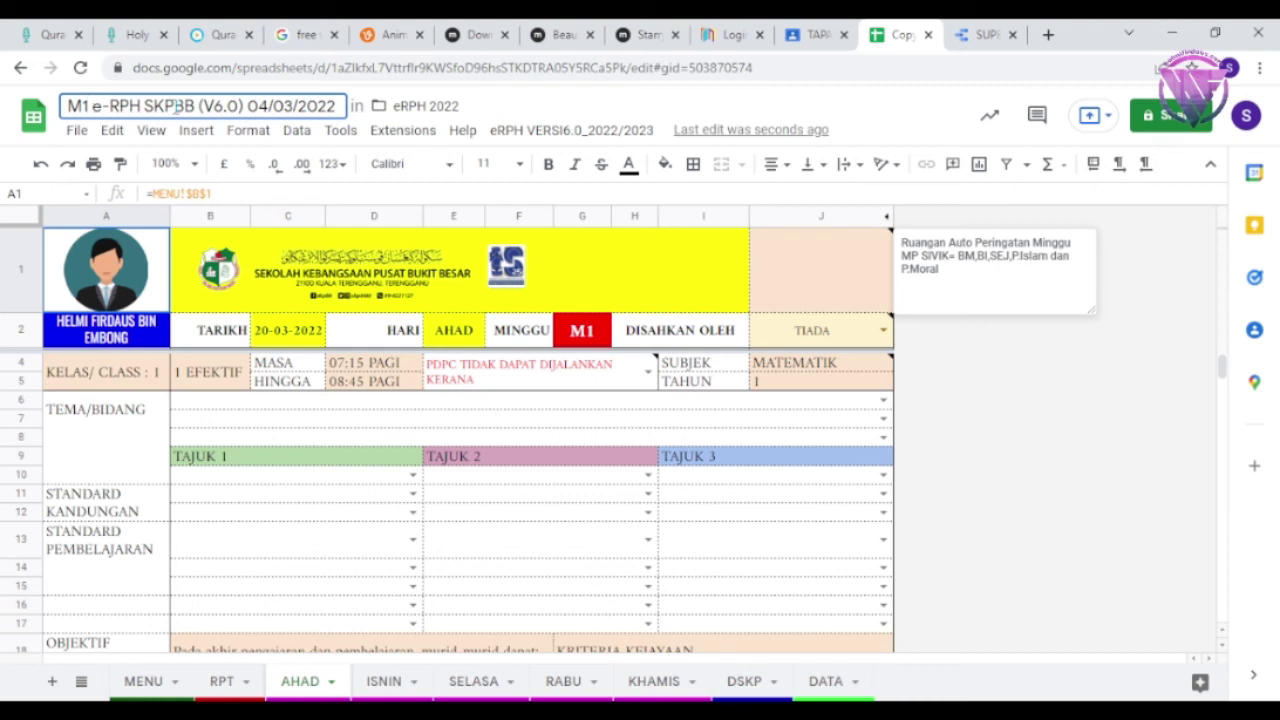
key("BackSpace")
key("BackSpace")
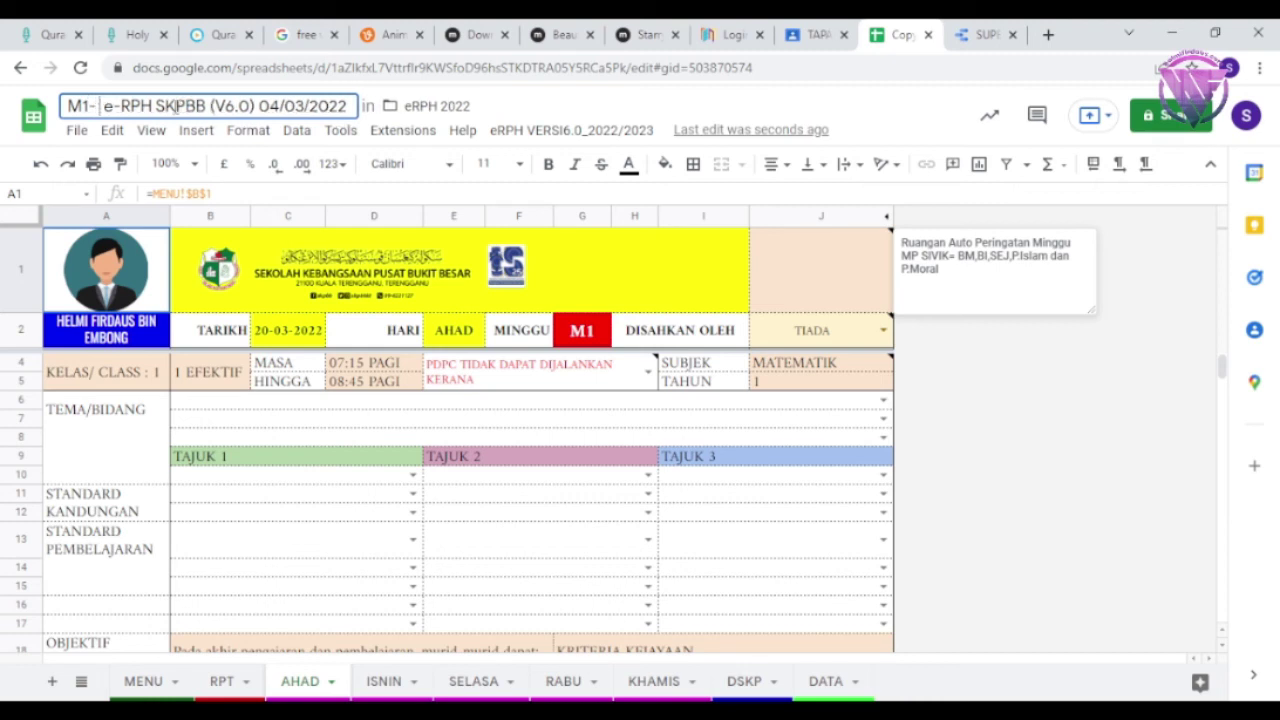
type("-")
key("BackSpace")
key("BackSpace")
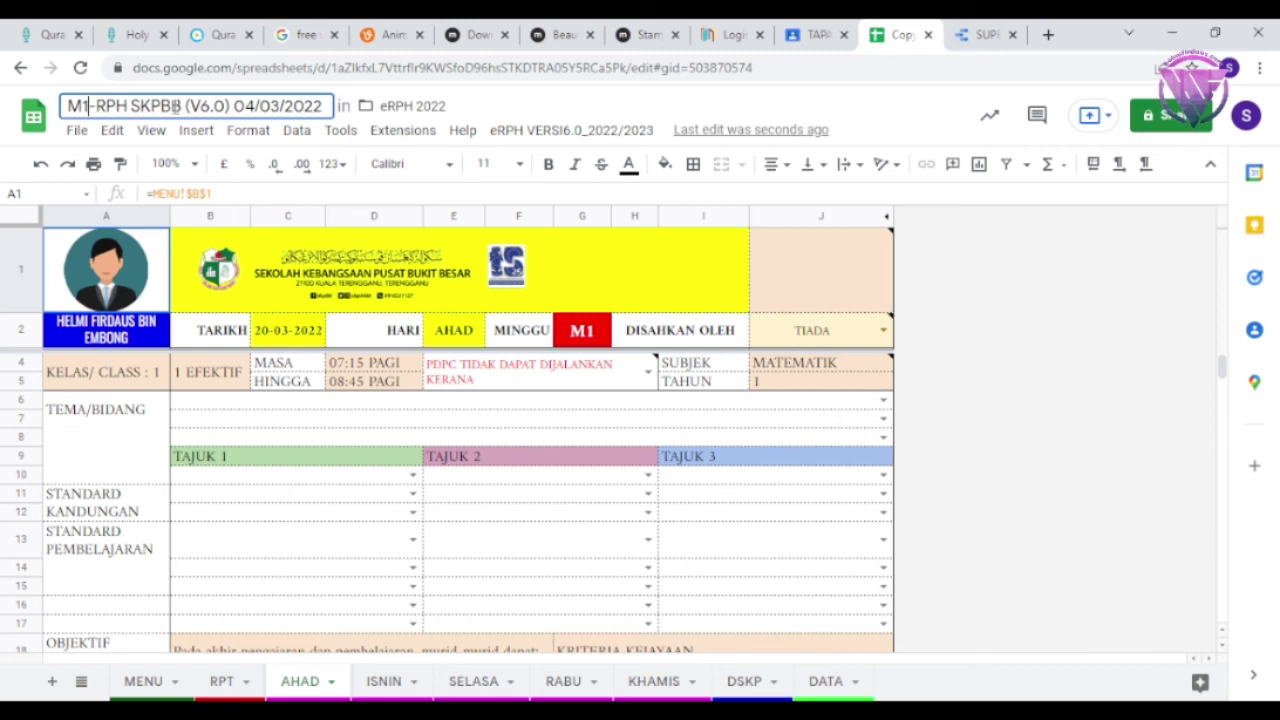
left_click(97, 103)
type("e")
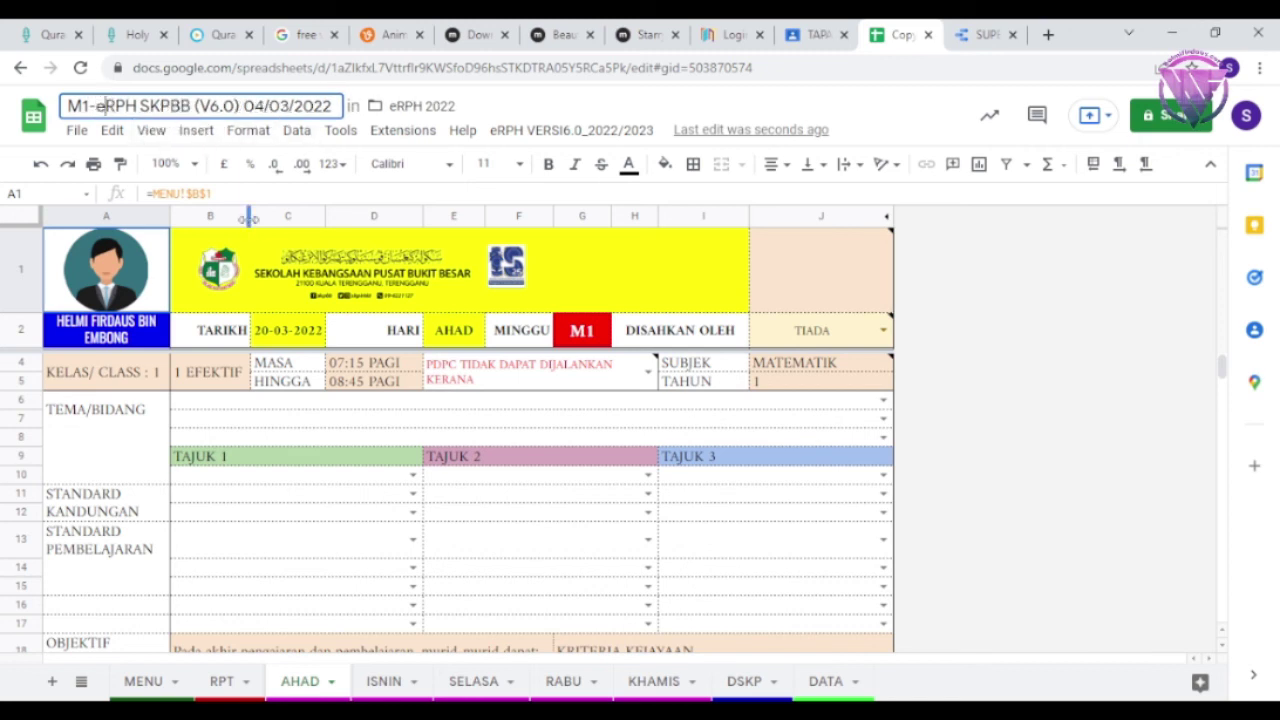
key("Return")
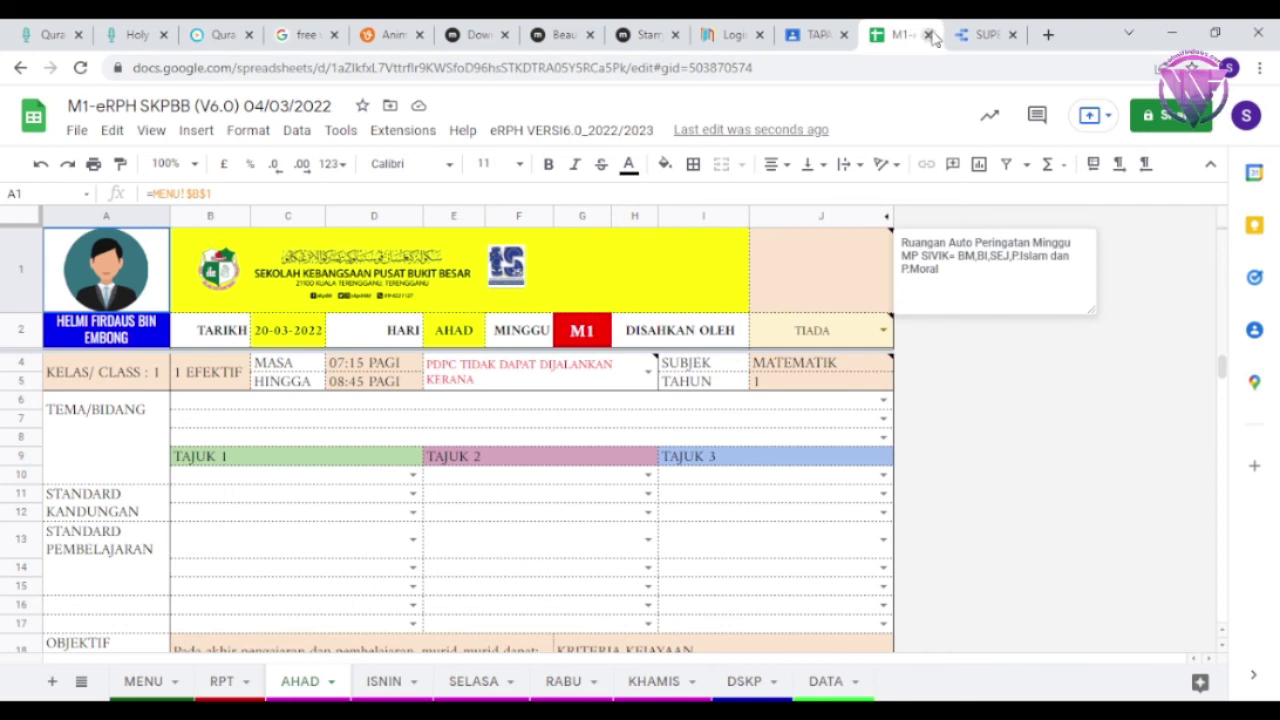
- Switch to Google Classroom and open the MINGGU 1 assignment under the topic 13. RANCANGAN PELAJARAN HARIAN, dismissing the introductory tips
left_click(805, 38)
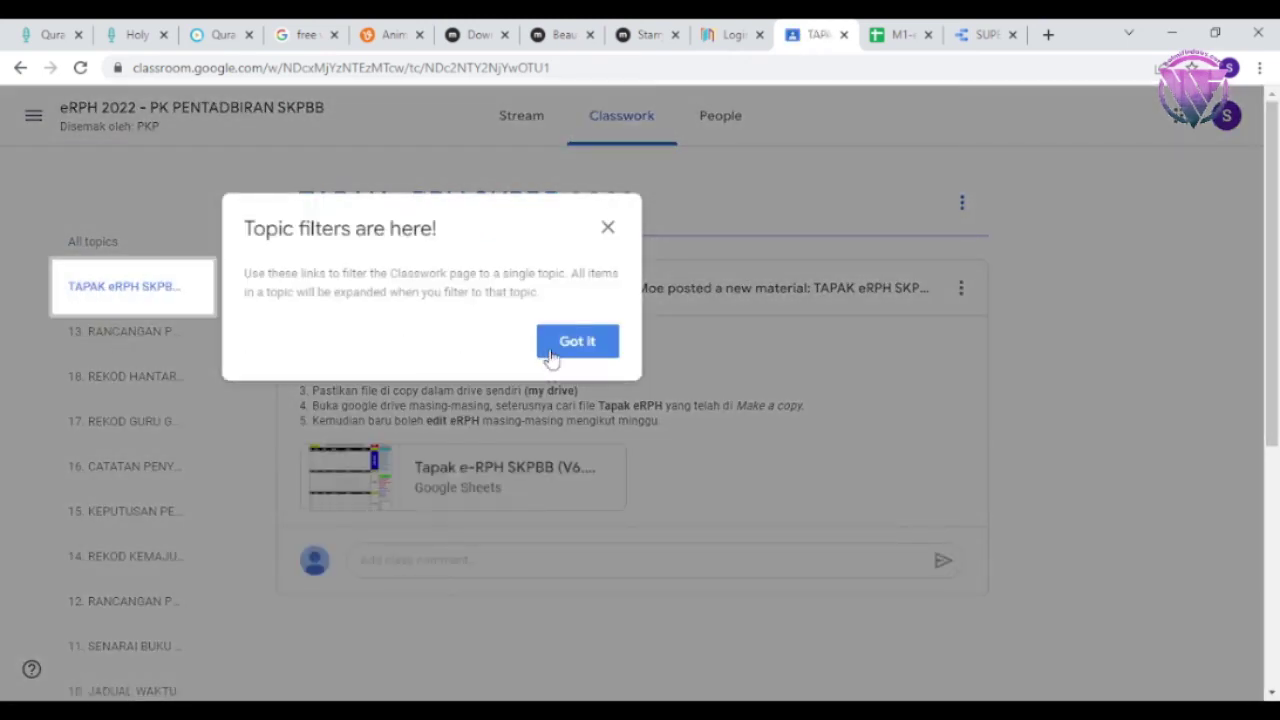
left_click(577, 342)
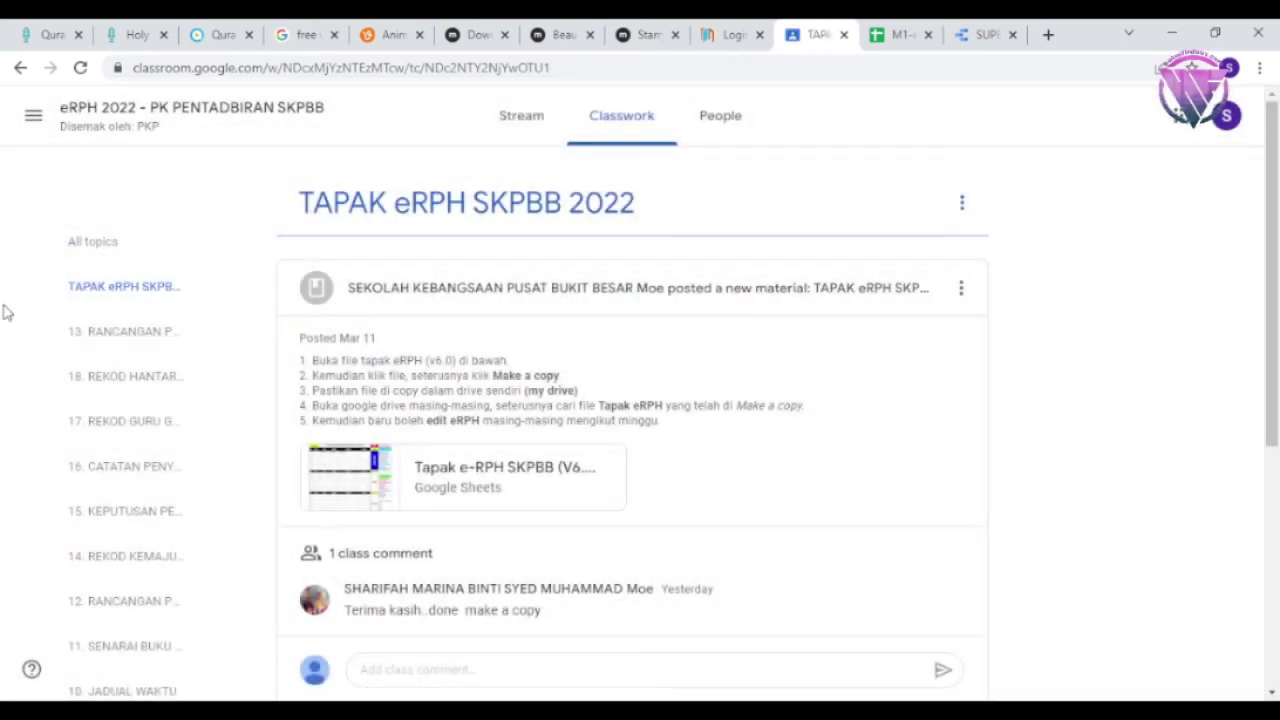
left_click(115, 340)
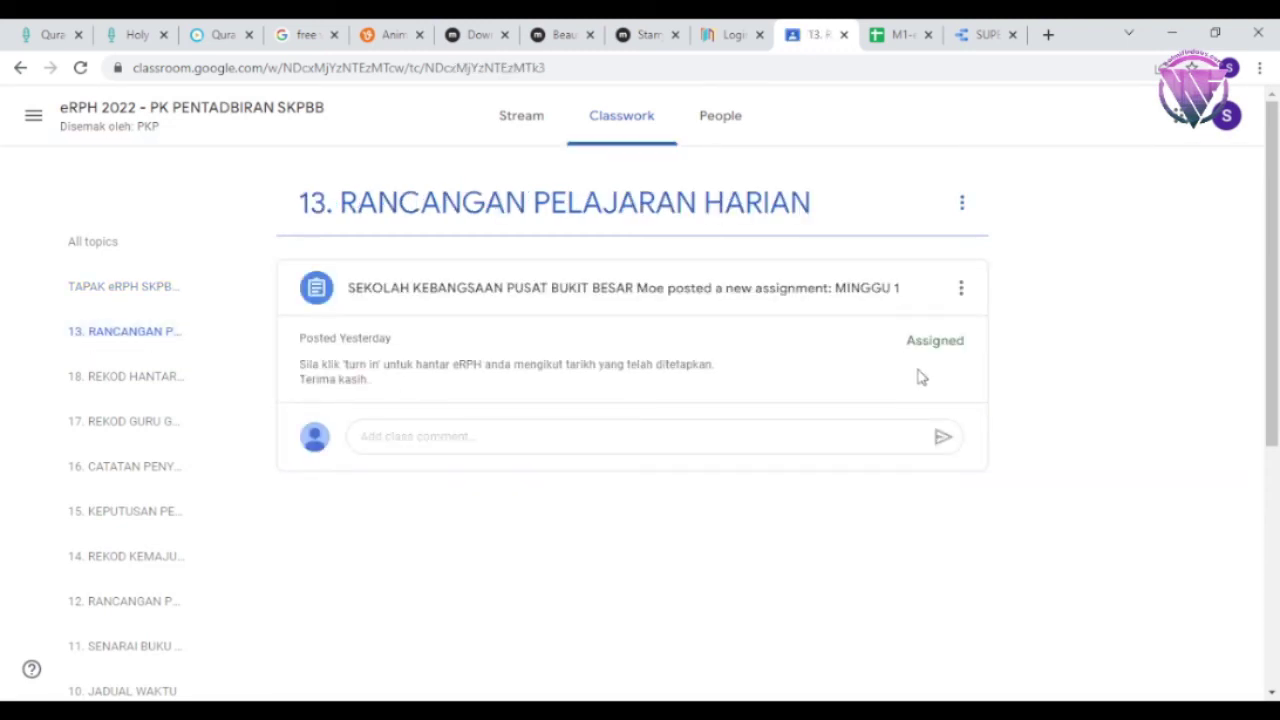
left_click(747, 290)
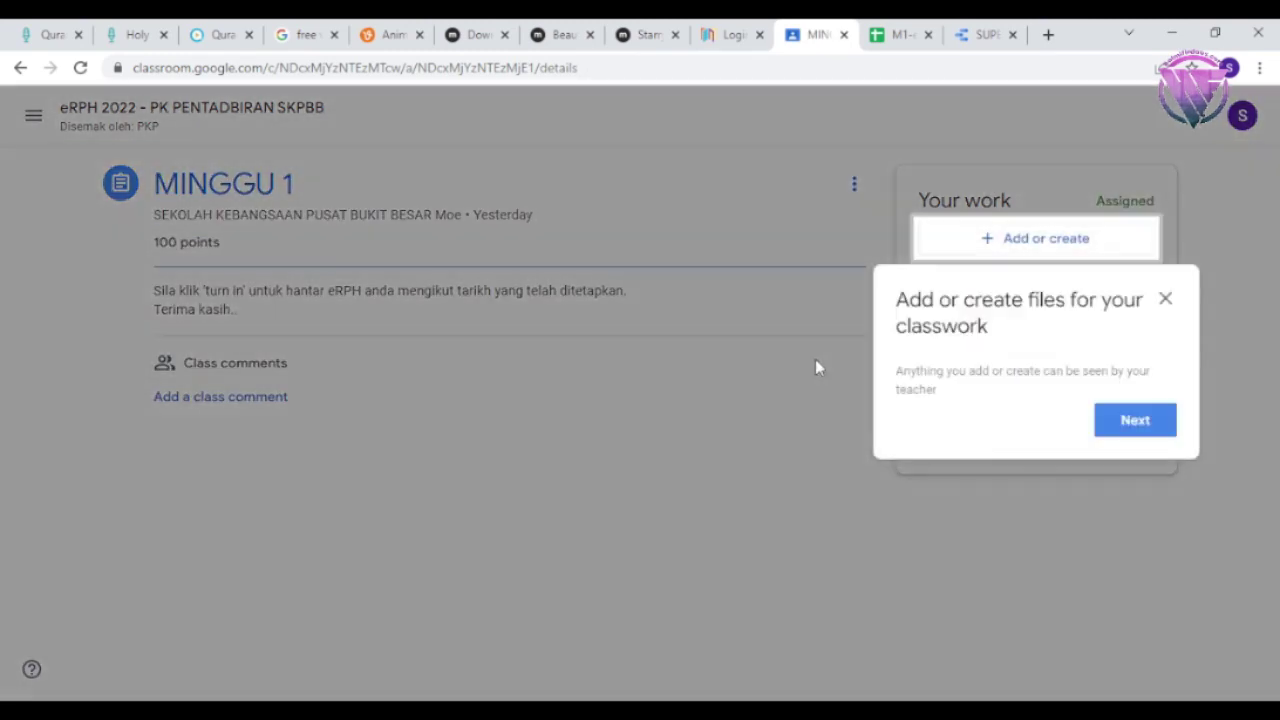
left_click(1135, 421)
left_click(1140, 465)
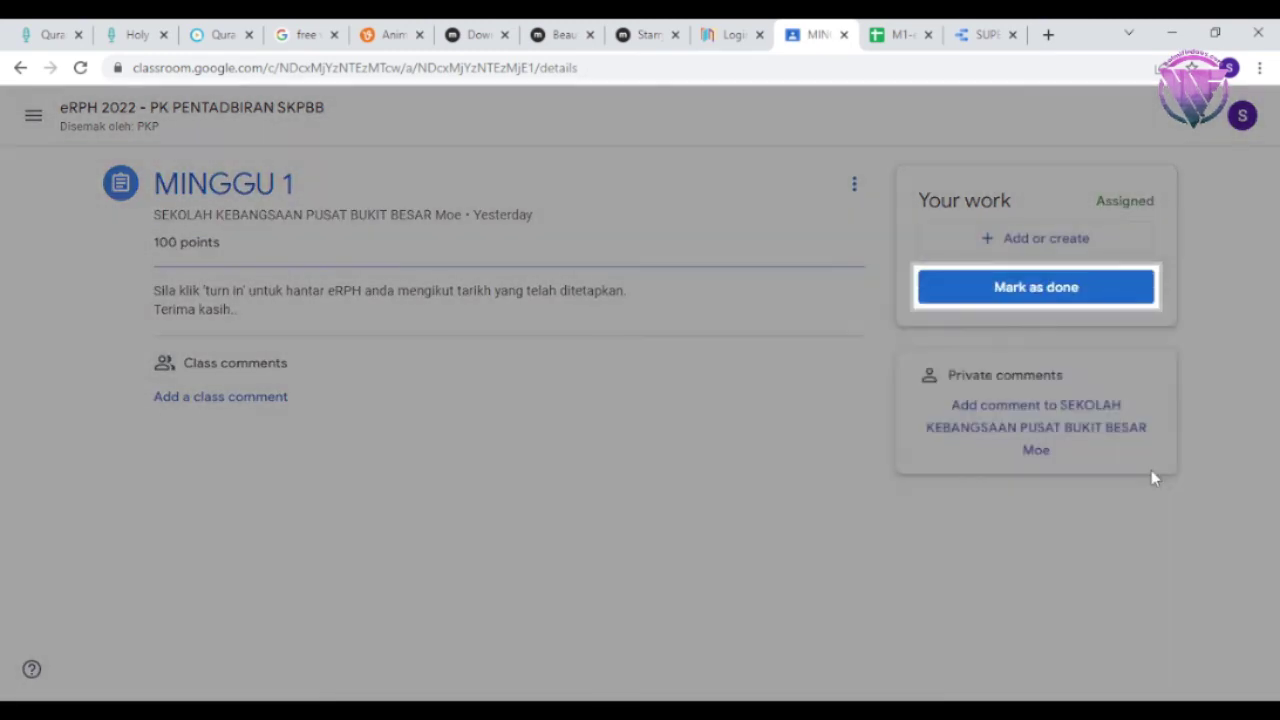
- Attach the M1-eRPH SKPBB spreadsheet from Google Drive to the MINGGU 1 assignment
left_click(1036, 245)
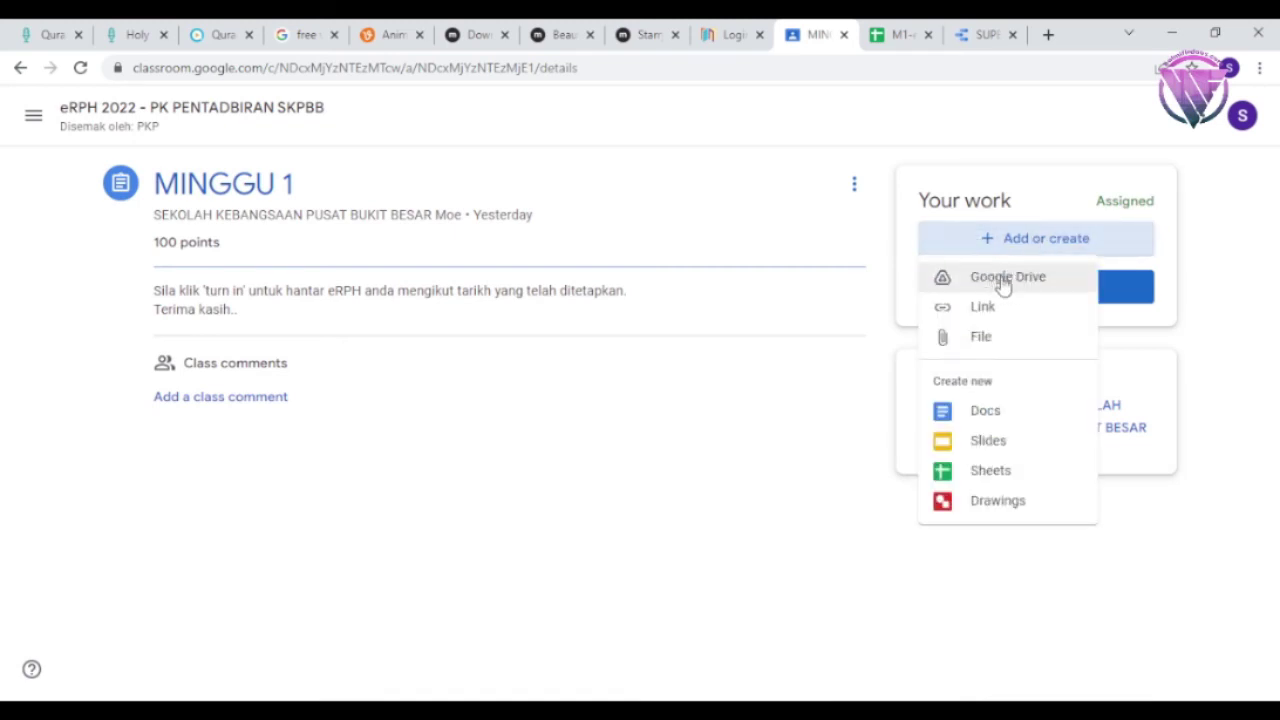
left_click(1000, 280)
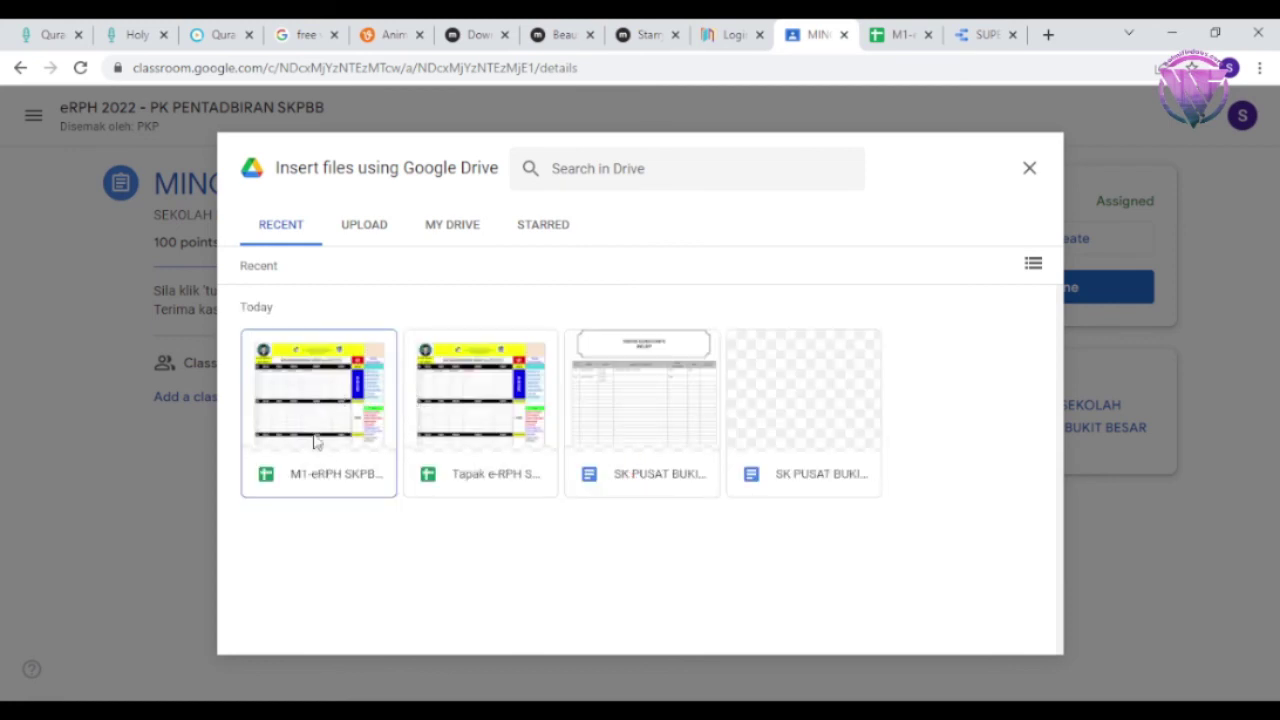
left_click(320, 455)
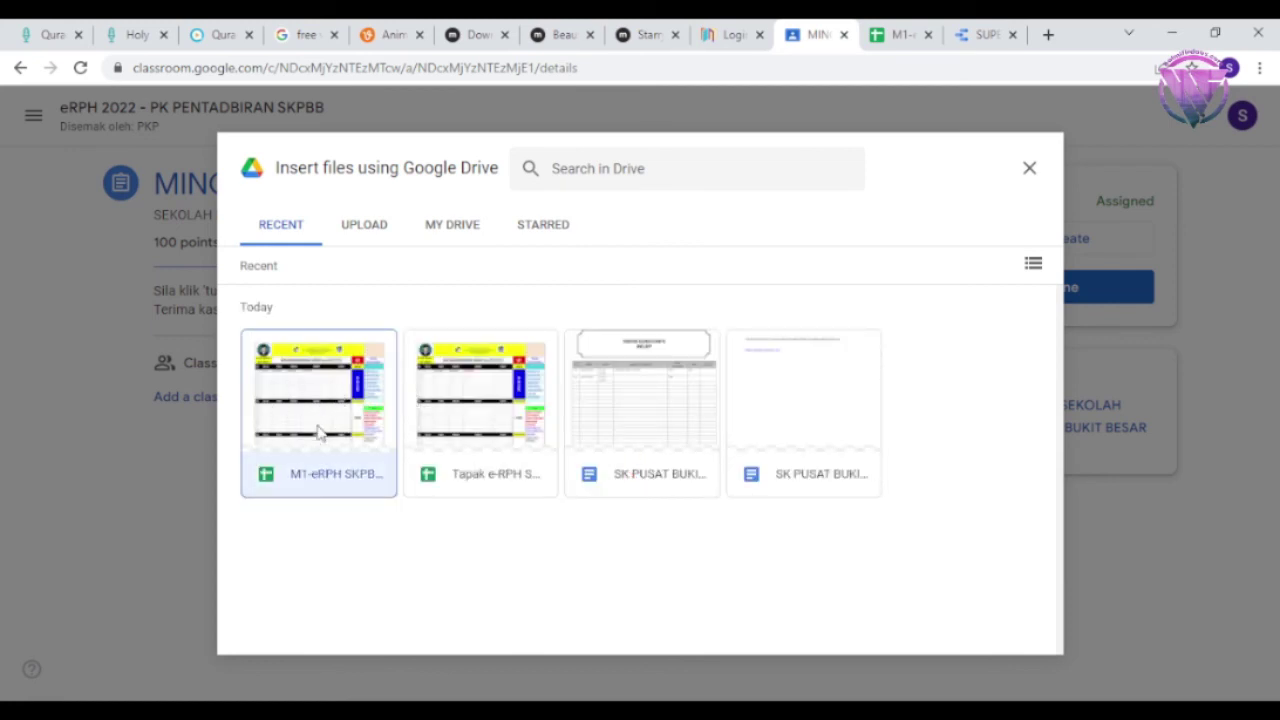
left_click(1016, 632)
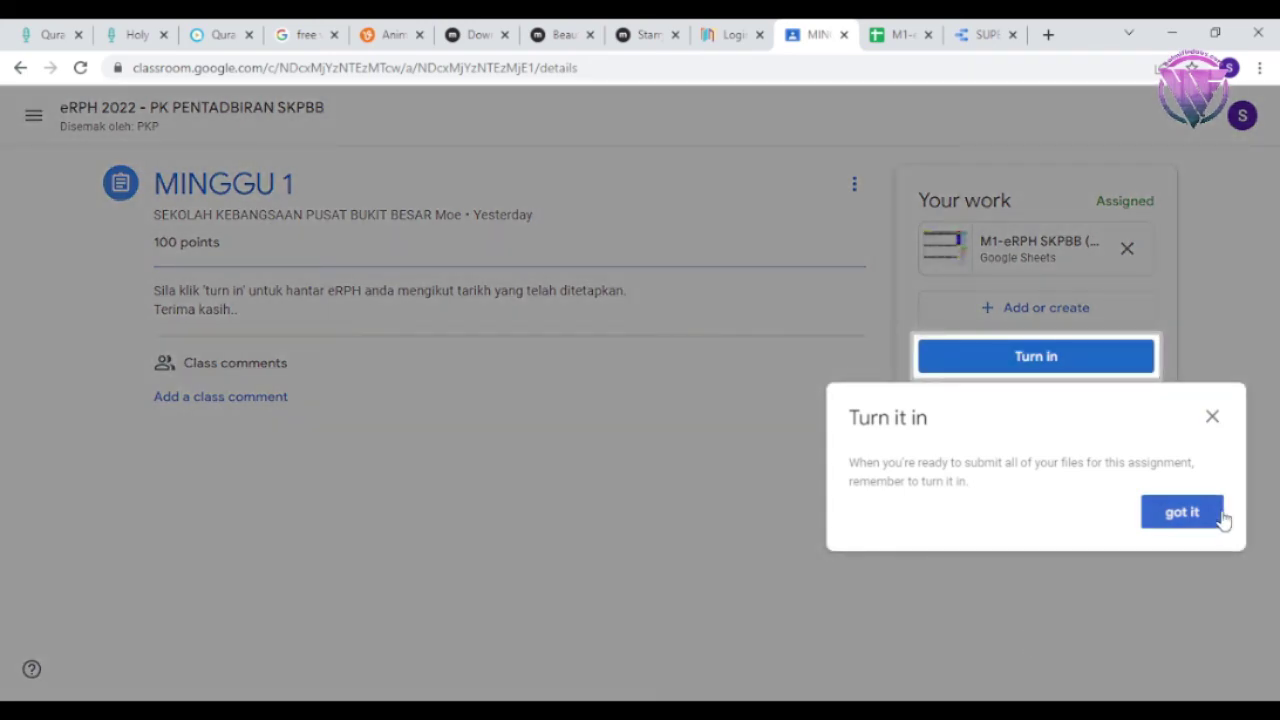
left_click(1206, 512)
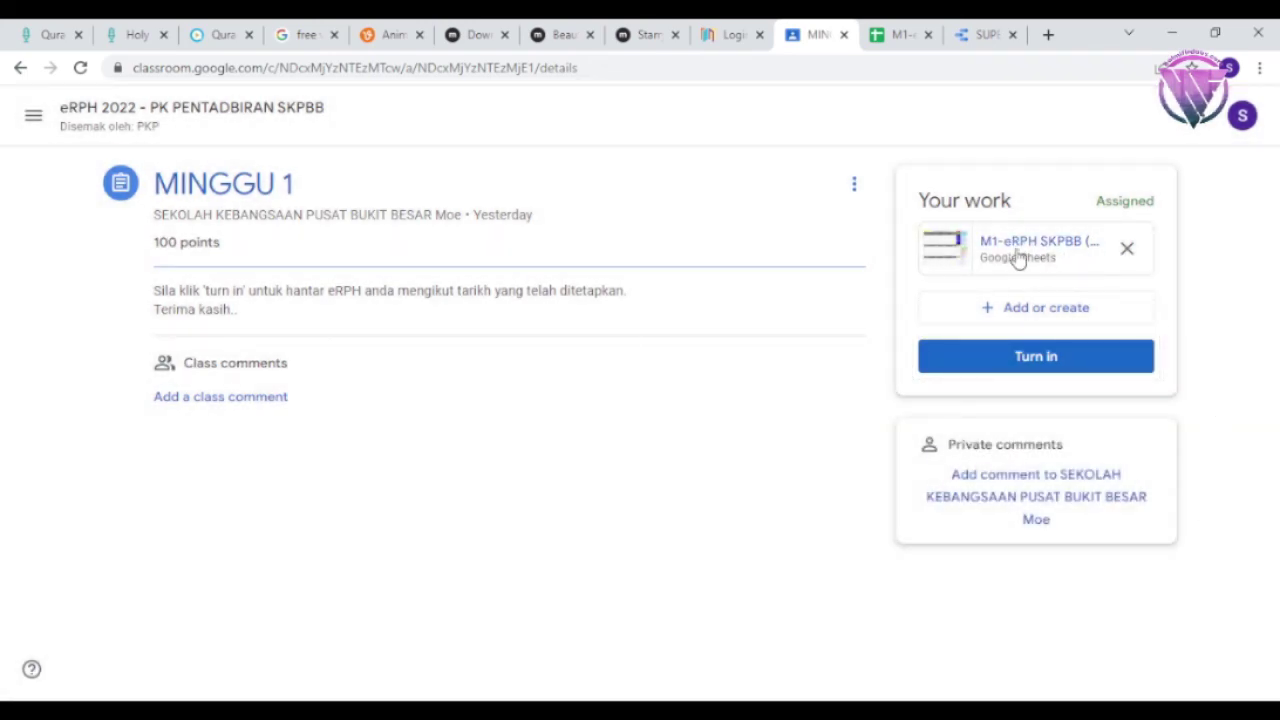
- Start turning in the MINGGU 1 work and cancel at the confirmation
left_click(1046, 370)
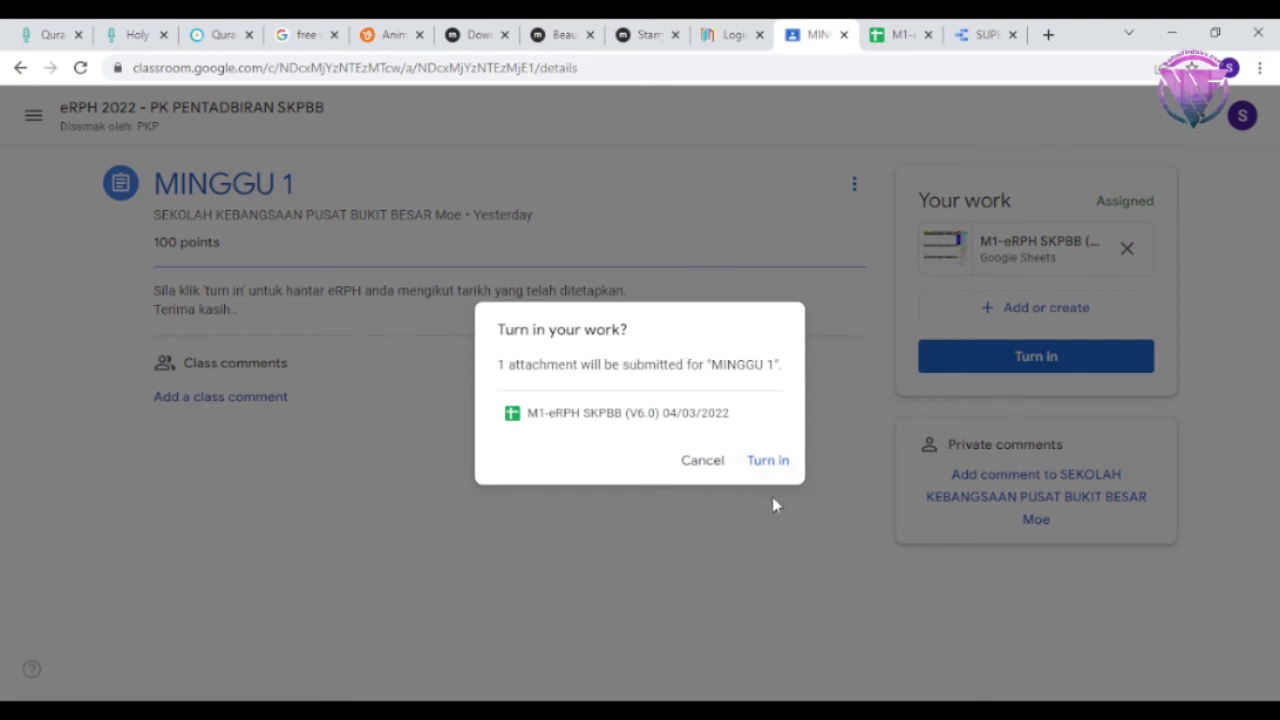
left_click(700, 462)
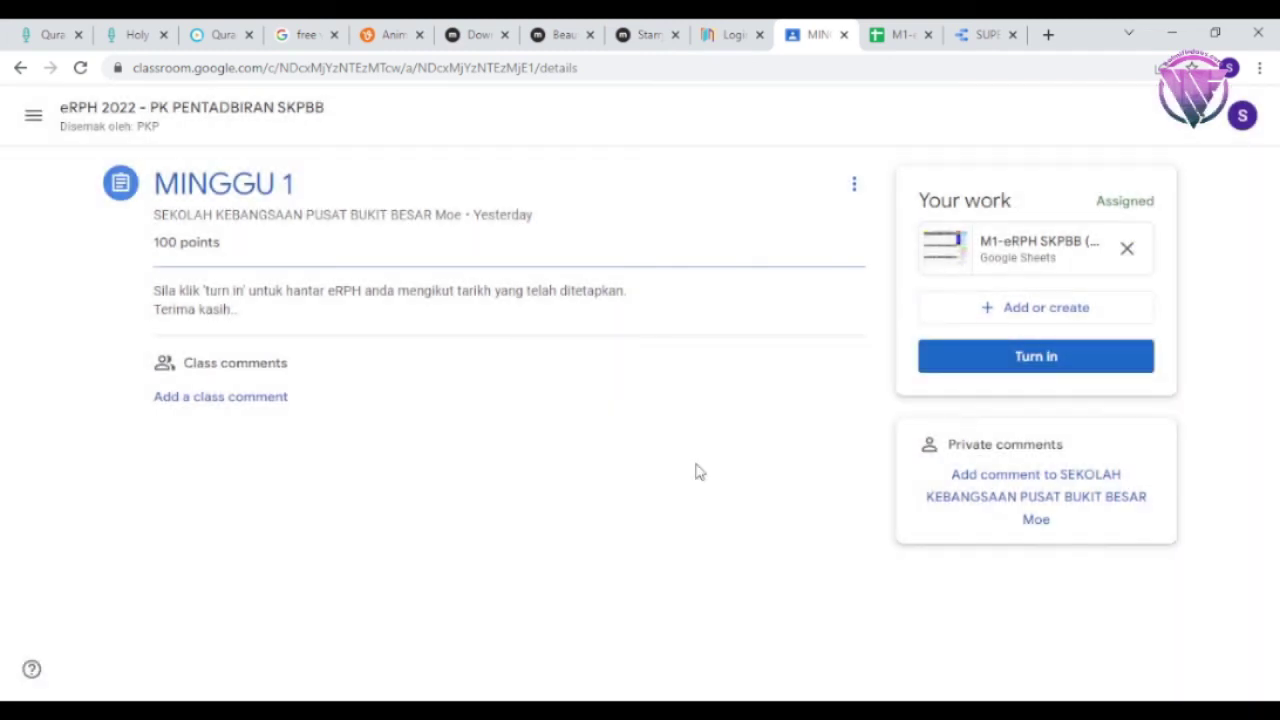